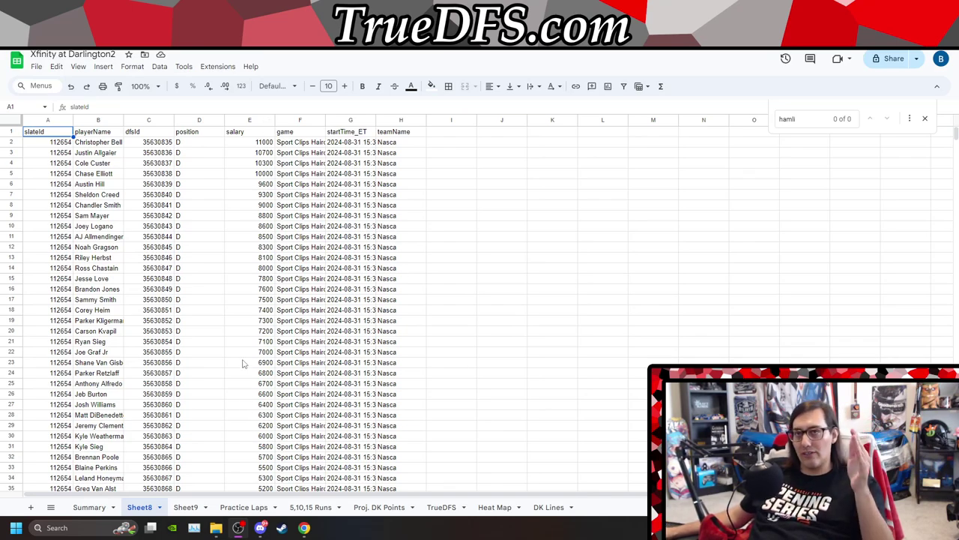
- Review the driver and salary list on Sheet8 down to its last row
scroll(242, 363, "down", 3)
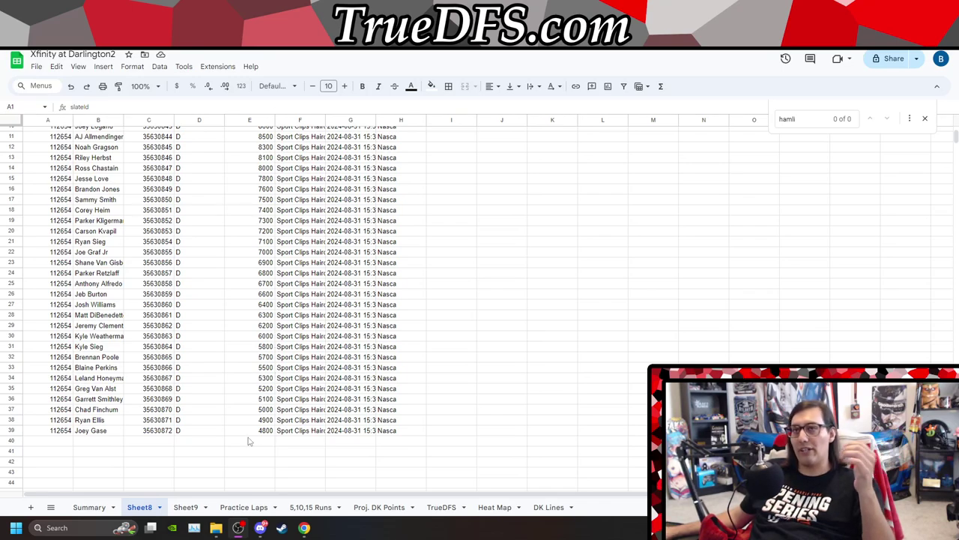
scroll(249, 441, "up", 3)
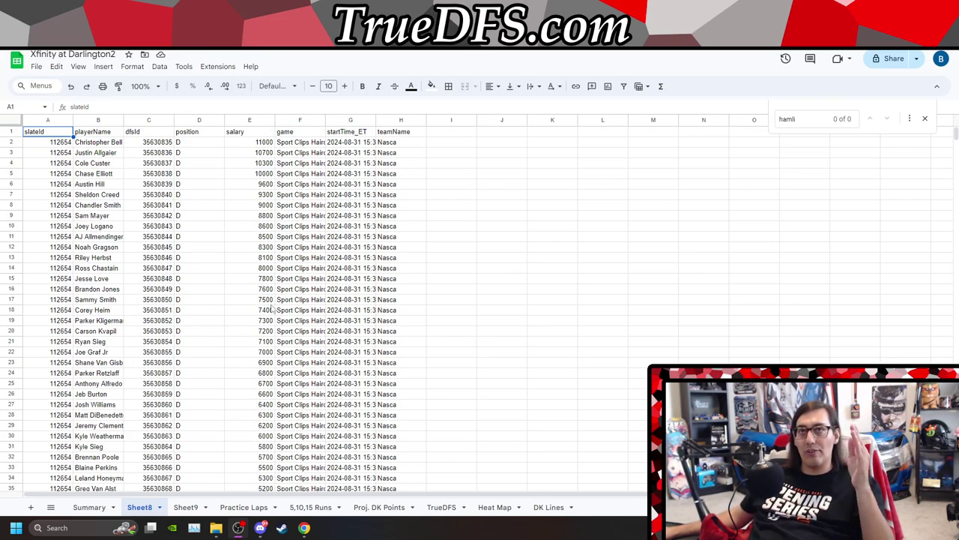
scroll(260, 303, "down", 5)
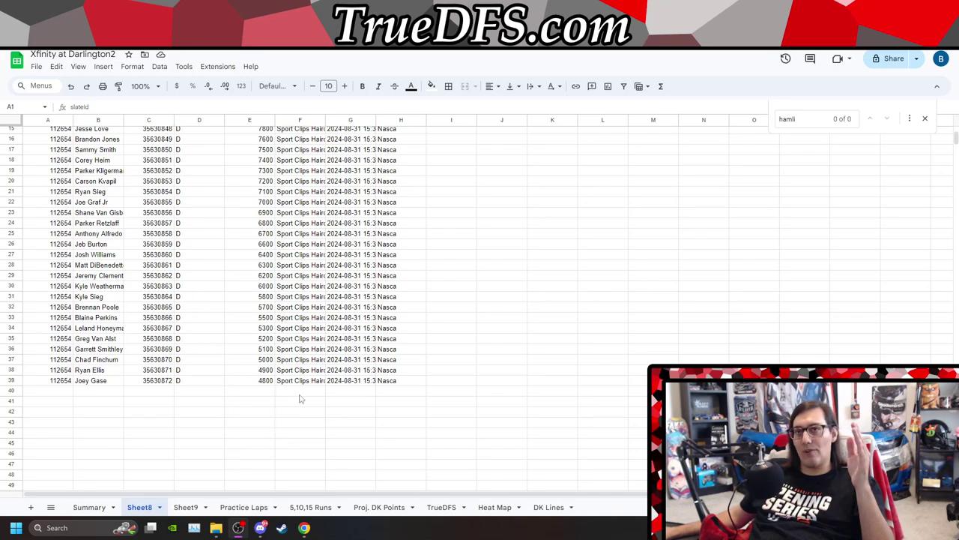
scroll(217, 374, "up", 5)
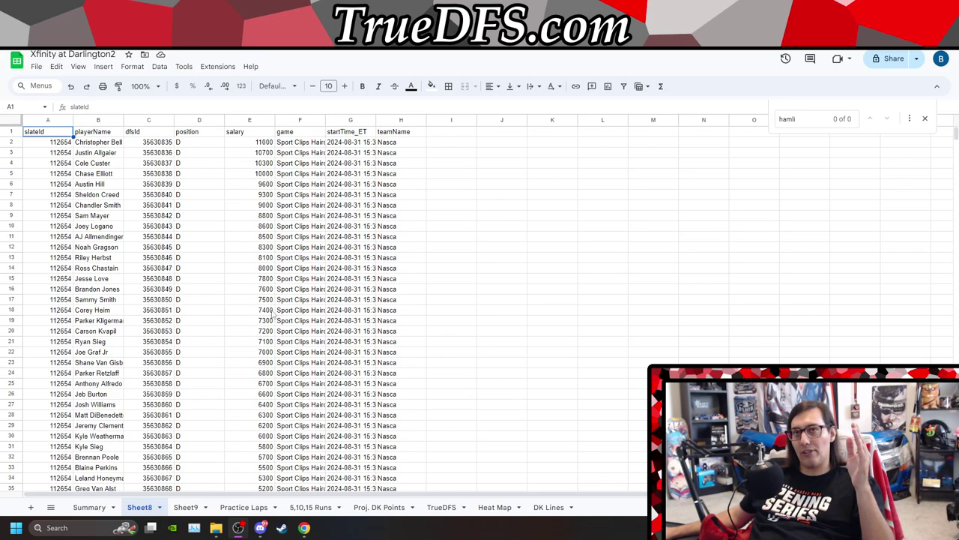
- Search Sheet9's race results for "bell" and for "neme"
left_click(185, 507)
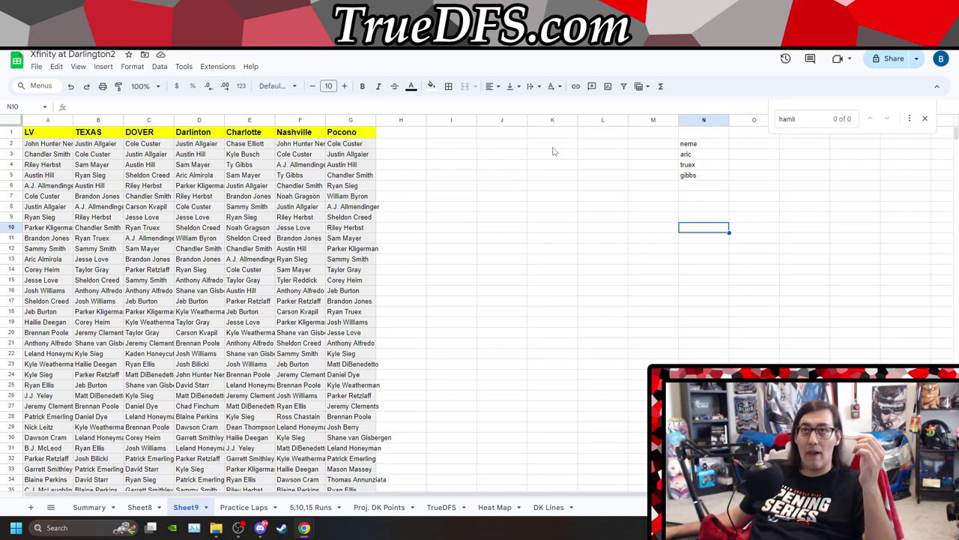
left_click(800, 119)
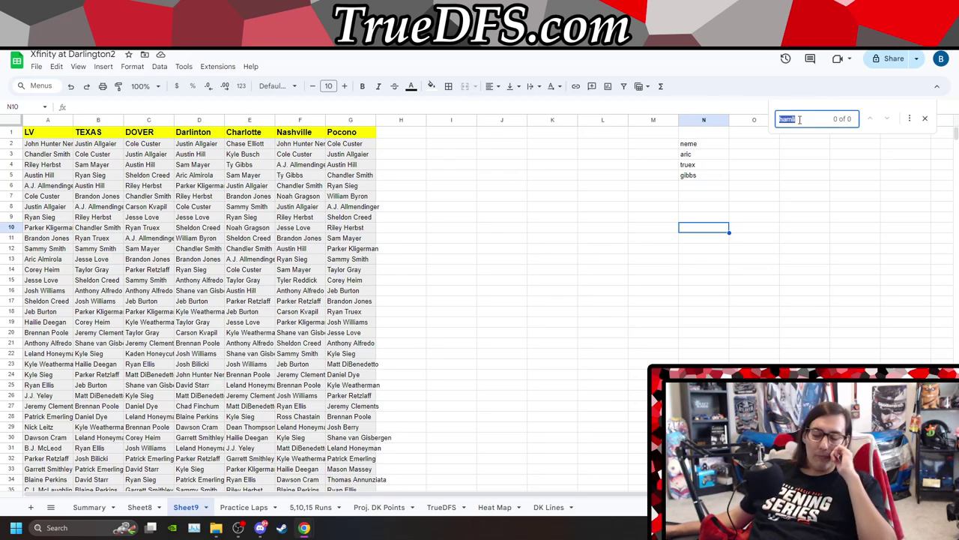
type("bell")
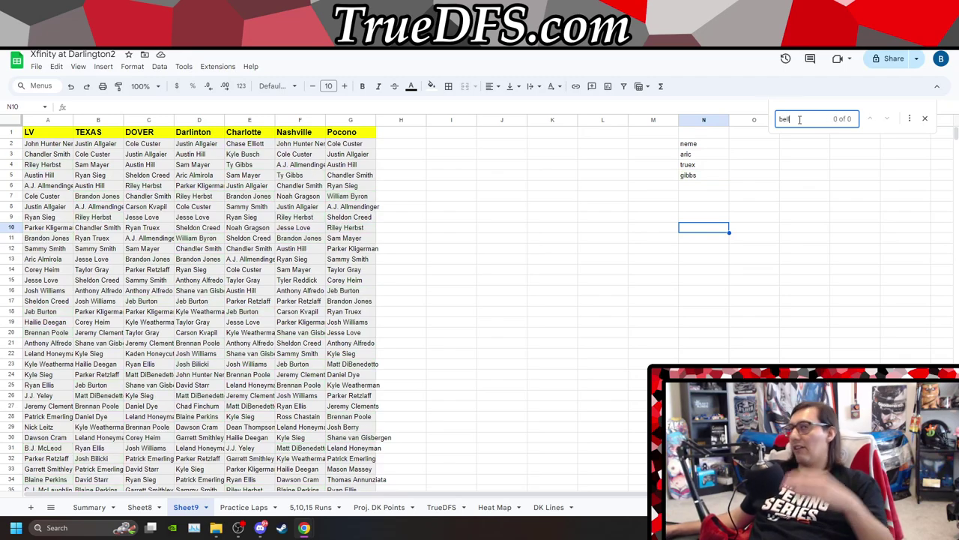
double_click(799, 119)
type("neme")
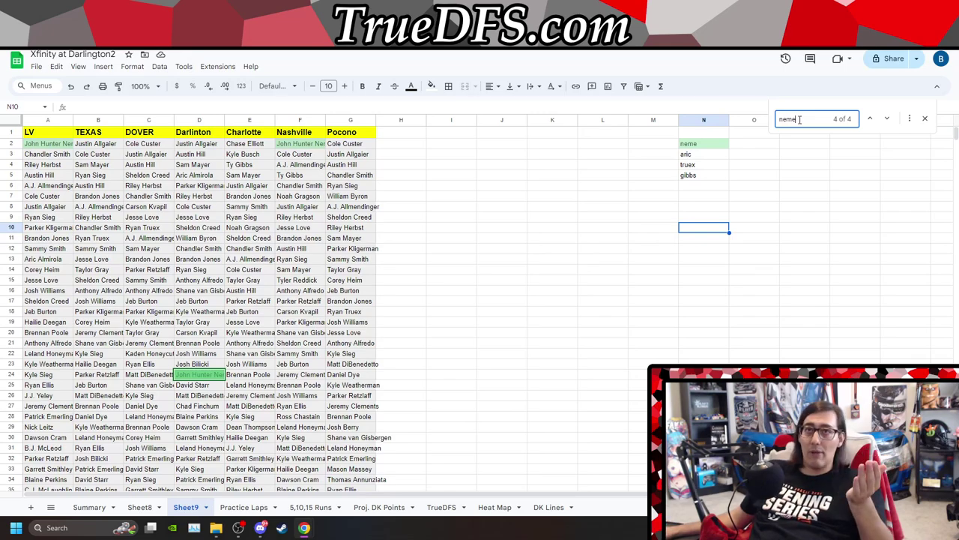
- Search the race results on Sheet9 for "aric", "truex" and "gibb" in turn
double_click(799, 119)
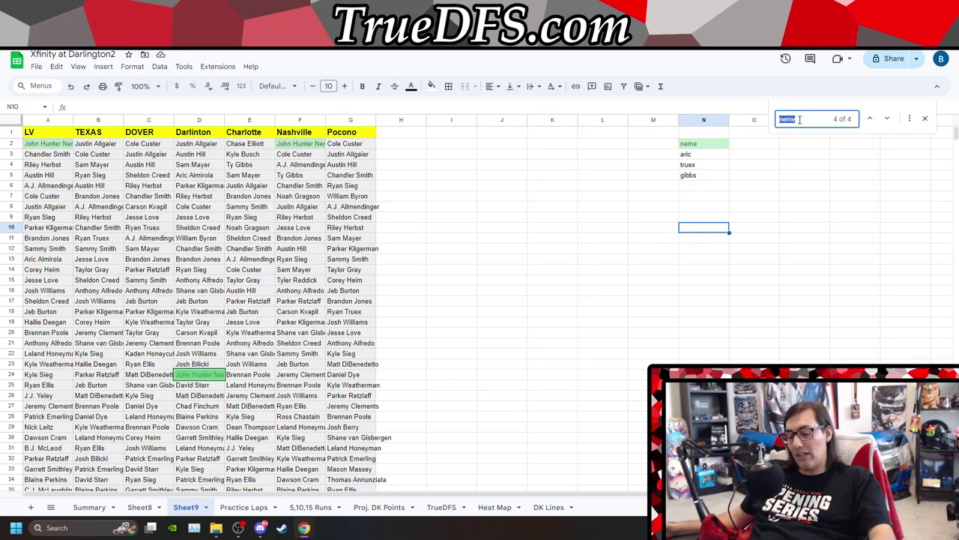
type("aric")
key("BackSpace")
key("BackSpace")
key("BackSpace")
key("BackSpace")
type("truex")
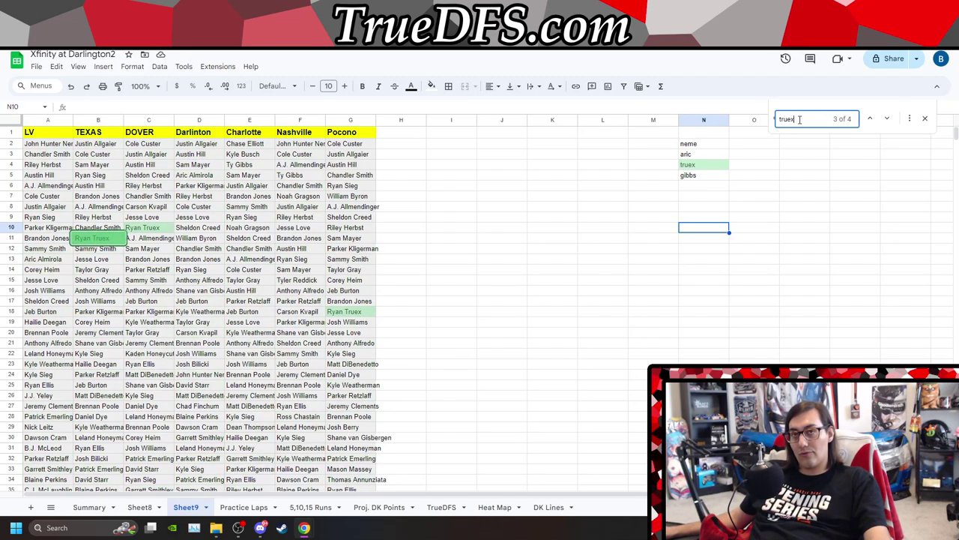
double_click(800, 119)
type("gibb")
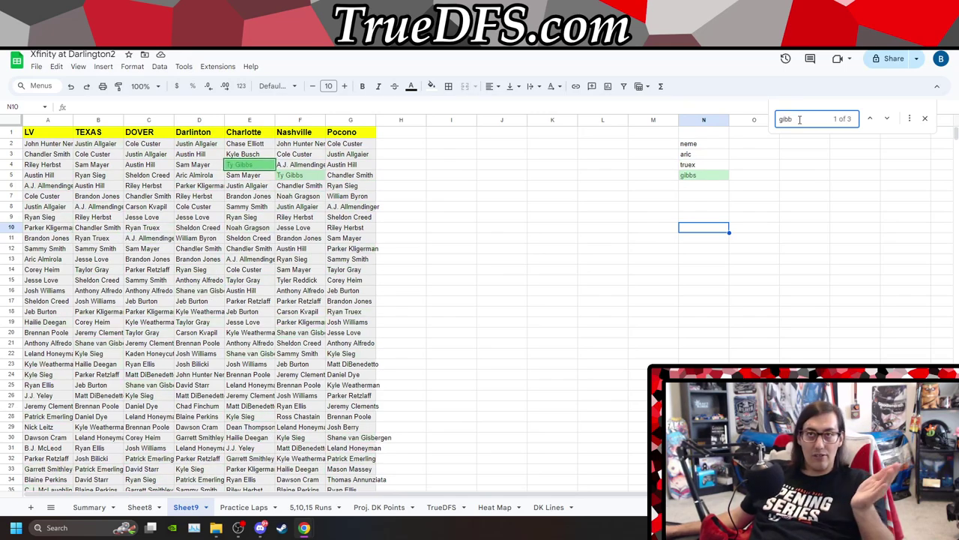
- Clear the driver notes in cells N1:N6 of Sheet9
left_click_drag(693, 134, 692, 195)
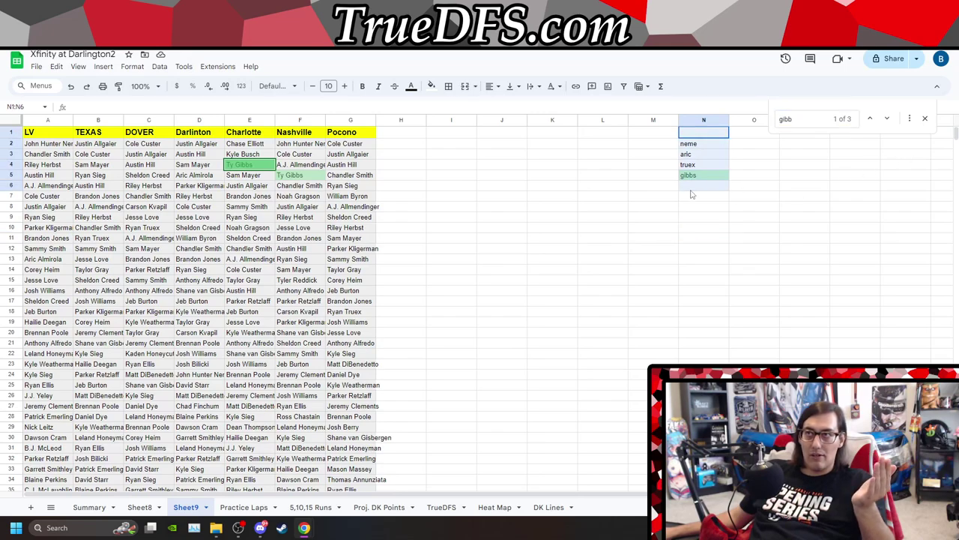
key("Delete")
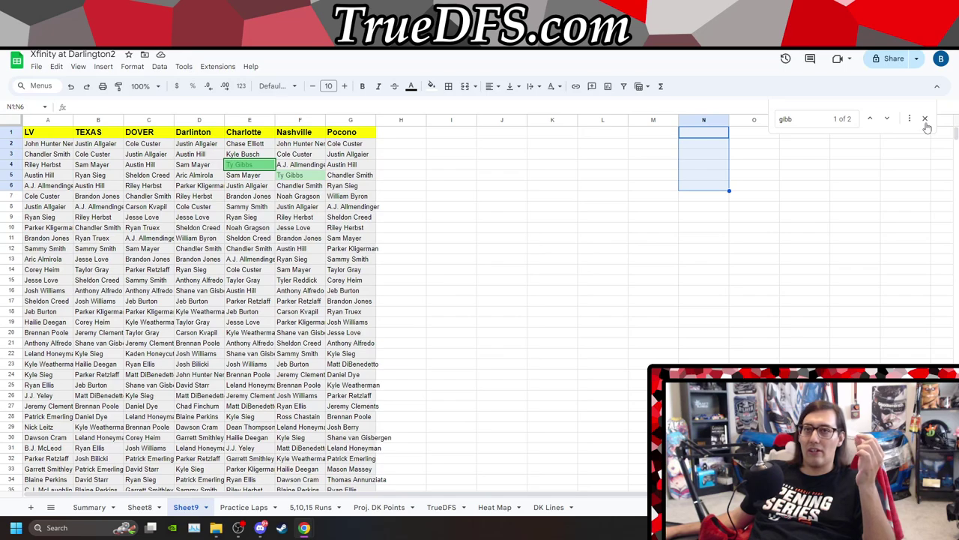
- Copy the driver names from B2:B42 on Sheet8 into column I of Sheet9, starting at I2
left_click(141, 506)
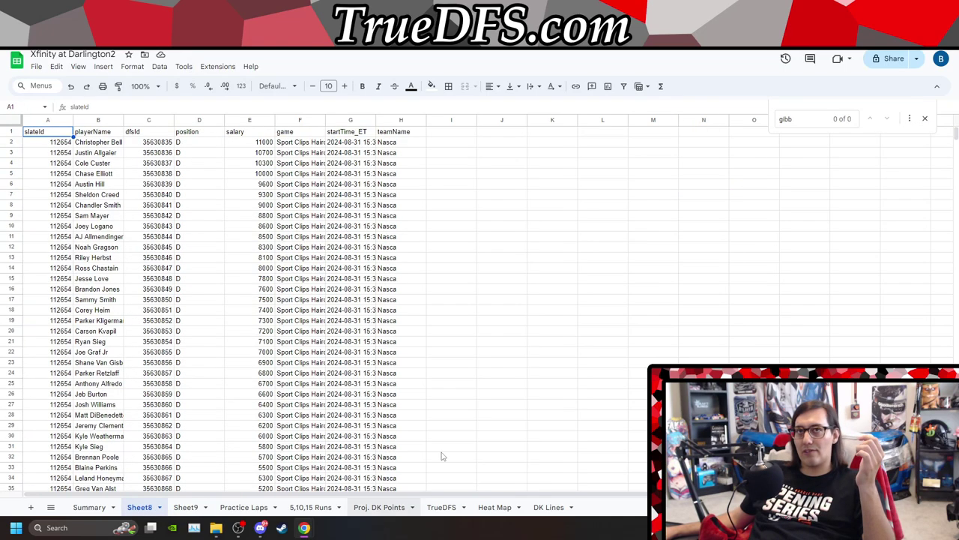
left_click_drag(95, 147, 122, 427)
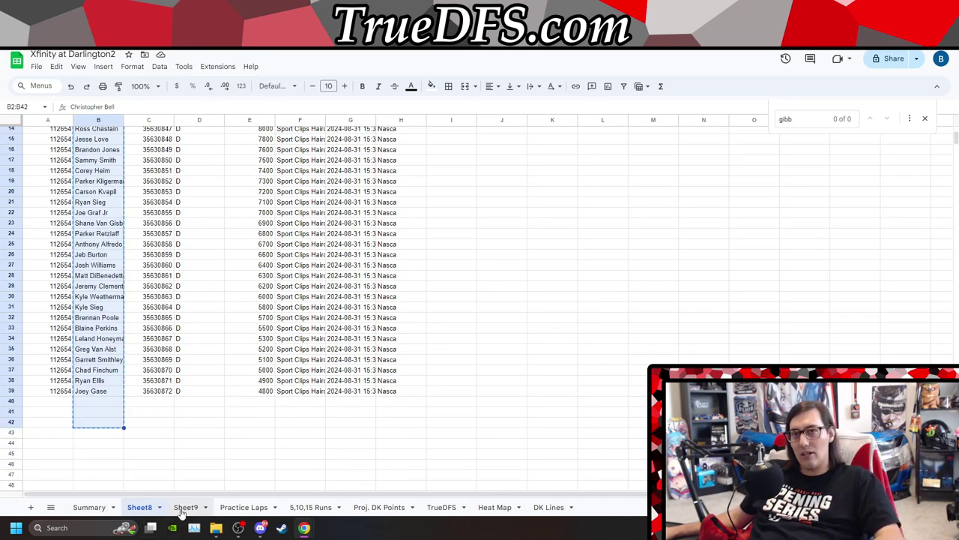
left_click(182, 508)
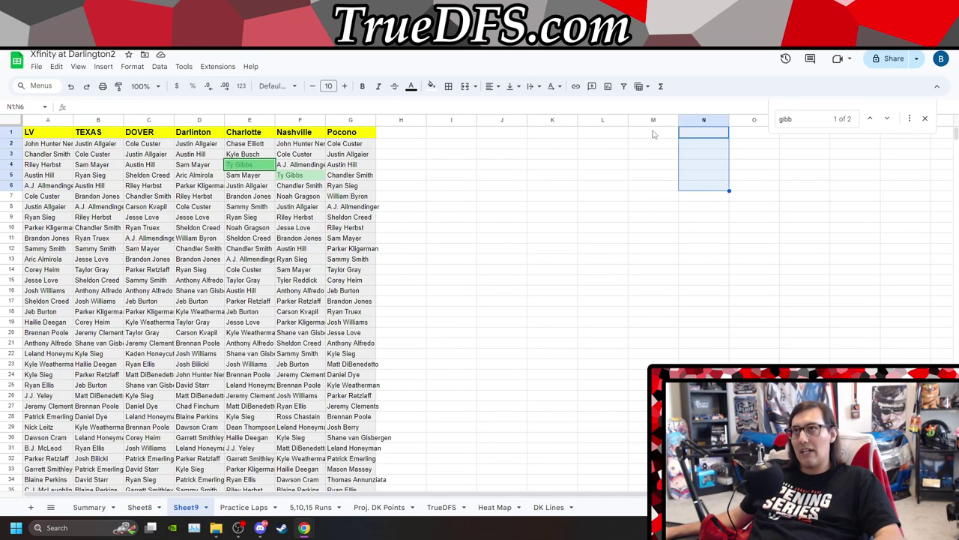
left_click(452, 143)
key("ctrl+v")
left_click(517, 154)
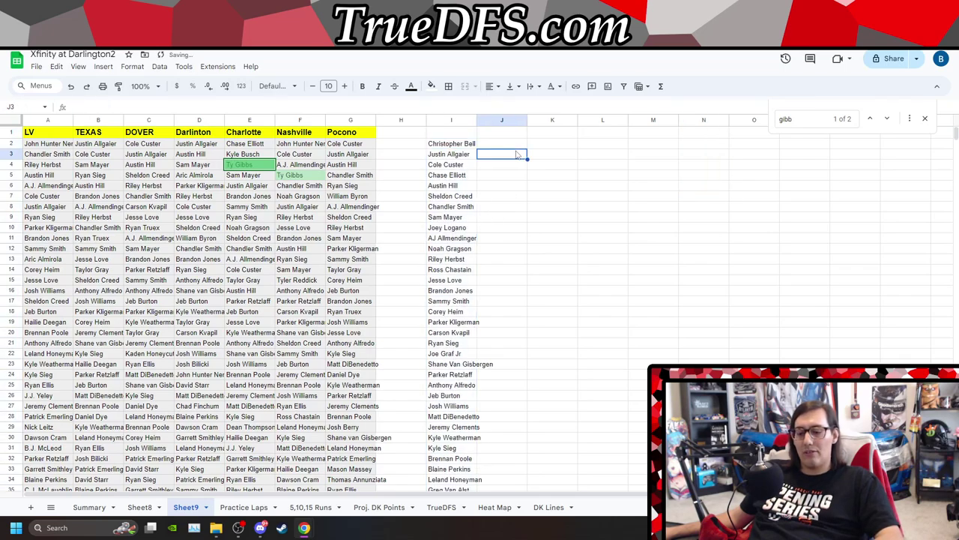
- Search Sheet9 for "allg" and for "col" to compare those drivers' placings across the race columns
key("ctrl+f")
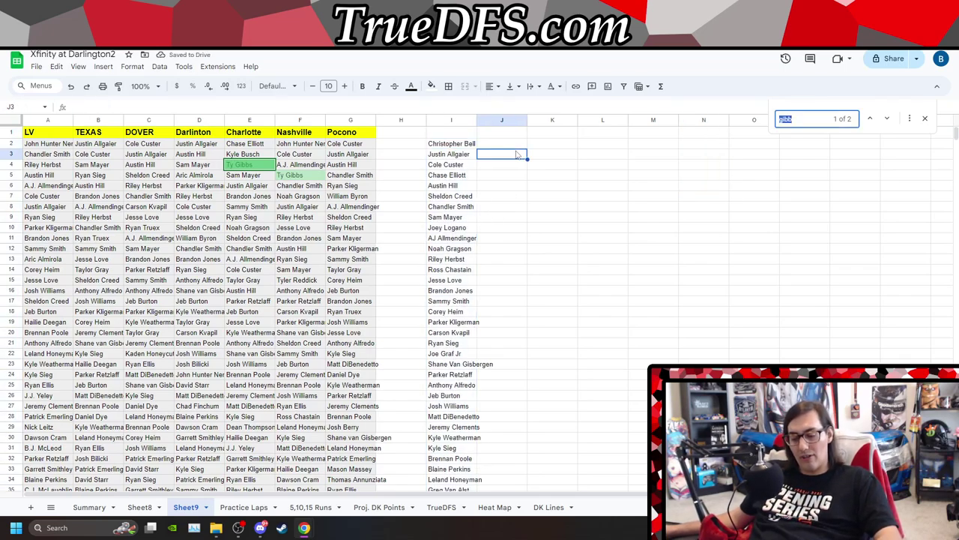
type("all")
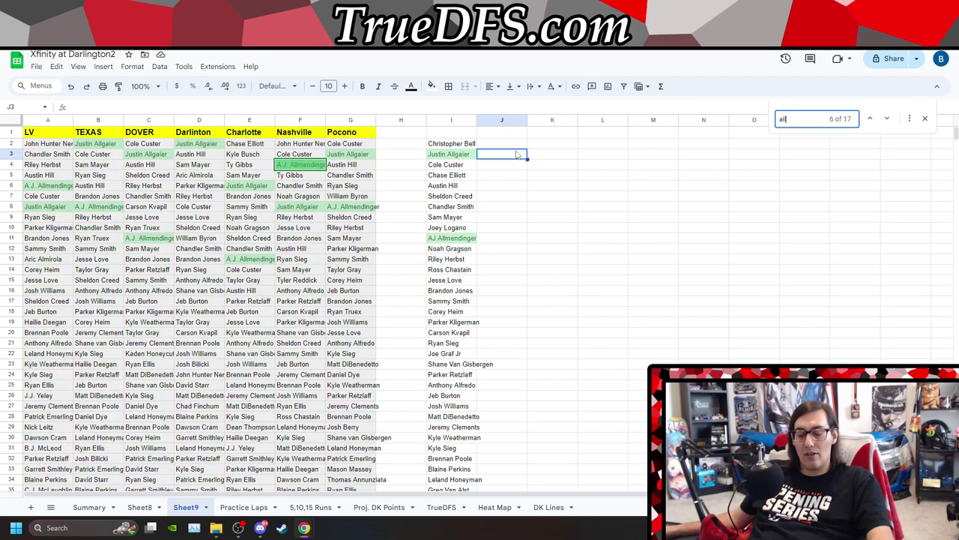
type("g")
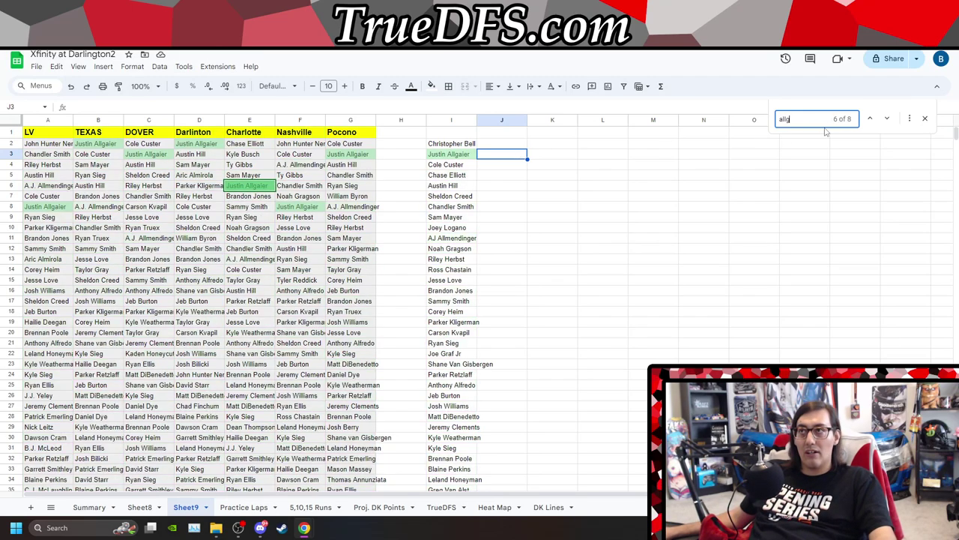
double_click(784, 120)
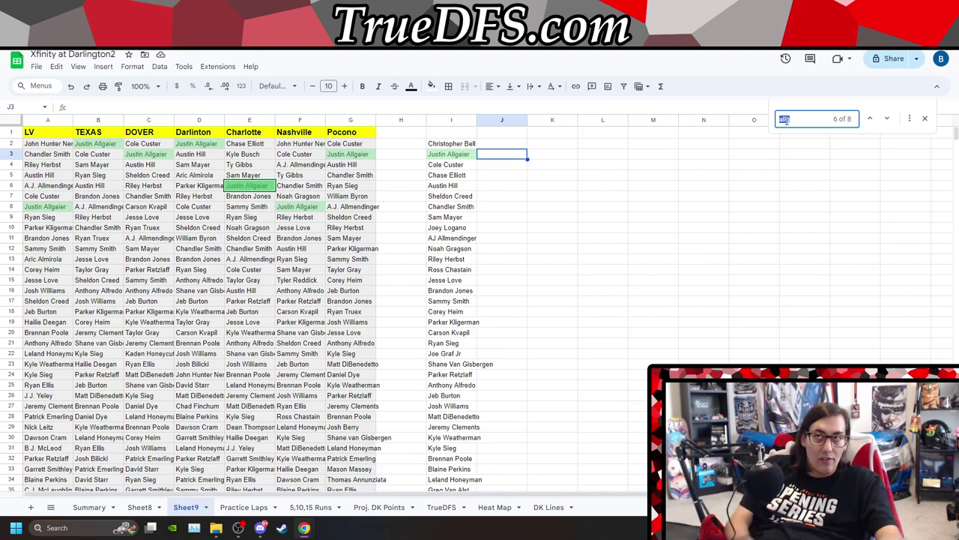
type("col")
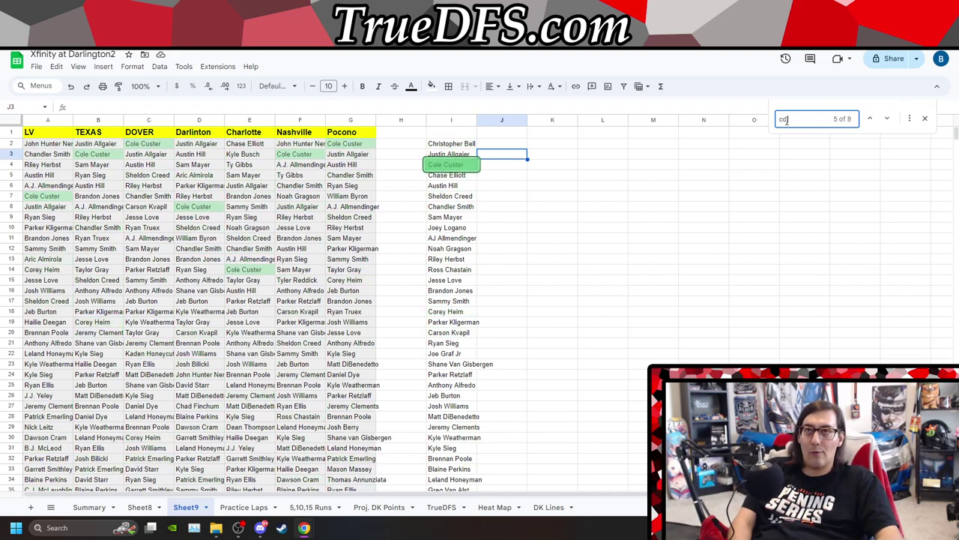
- Search Sheet9 for "ell", then empty the search term
key("BackSpace")
key("BackSpace")
type("e")
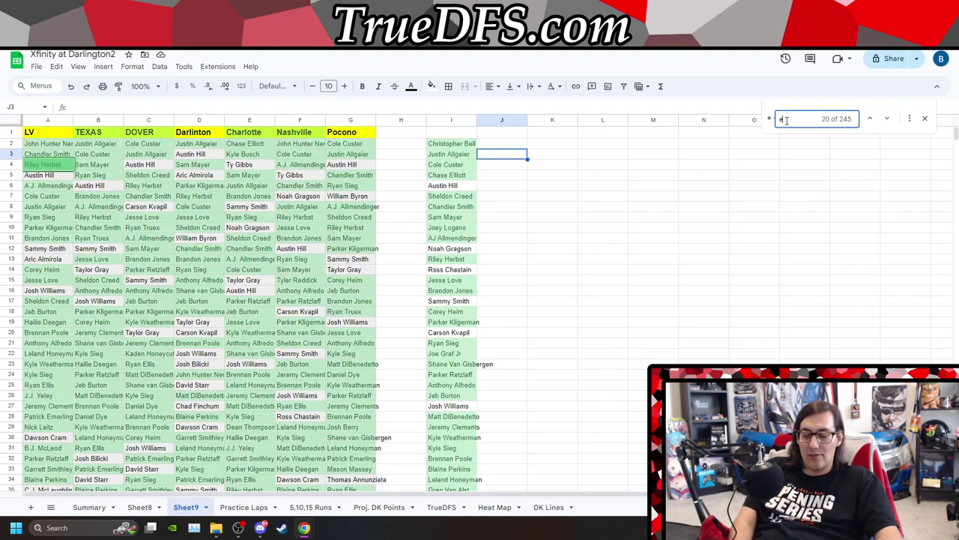
type("l")
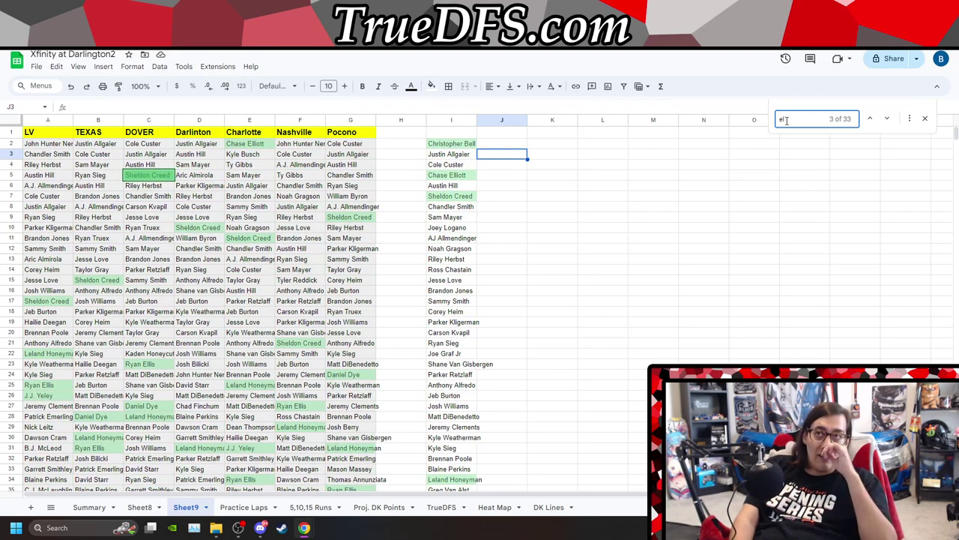
type("l")
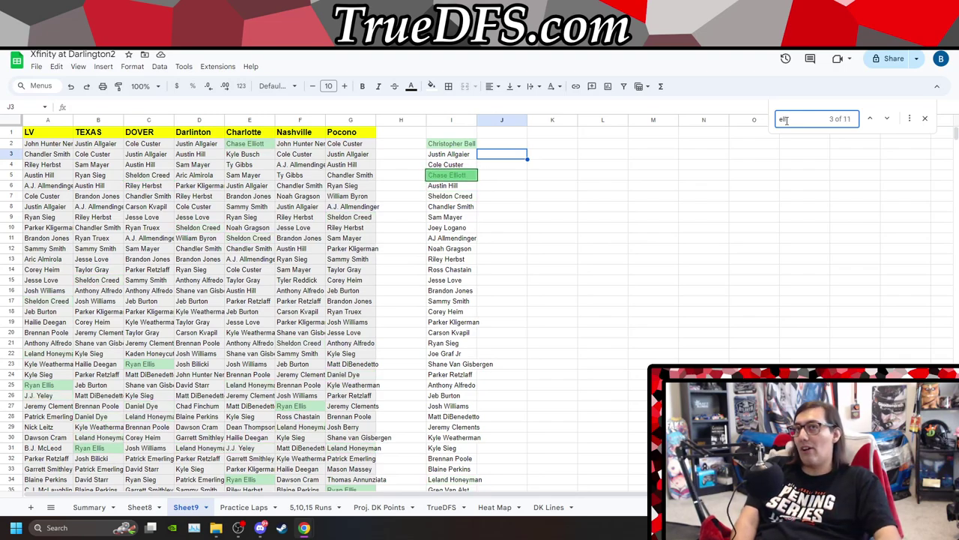
key("BackSpace")
key("BackSpace")
key("BackSpace")
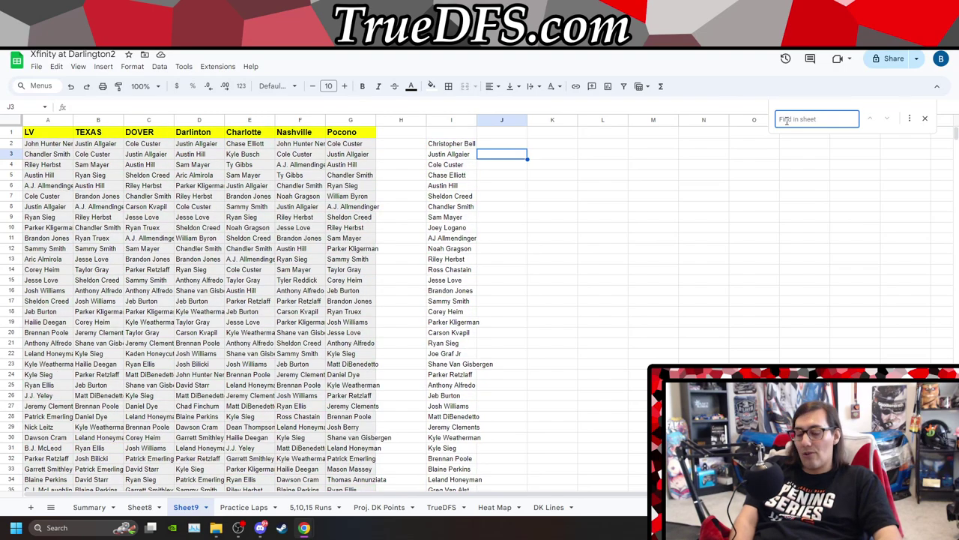
- Search Sheet9 for "ma" and for "loga", then empty the search term
type("ma")
key("BackSpace")
key("BackSpace")
type("loga")
key("BackSpace")
key("BackSpace")
key("BackSpace")
key("BackSpace")
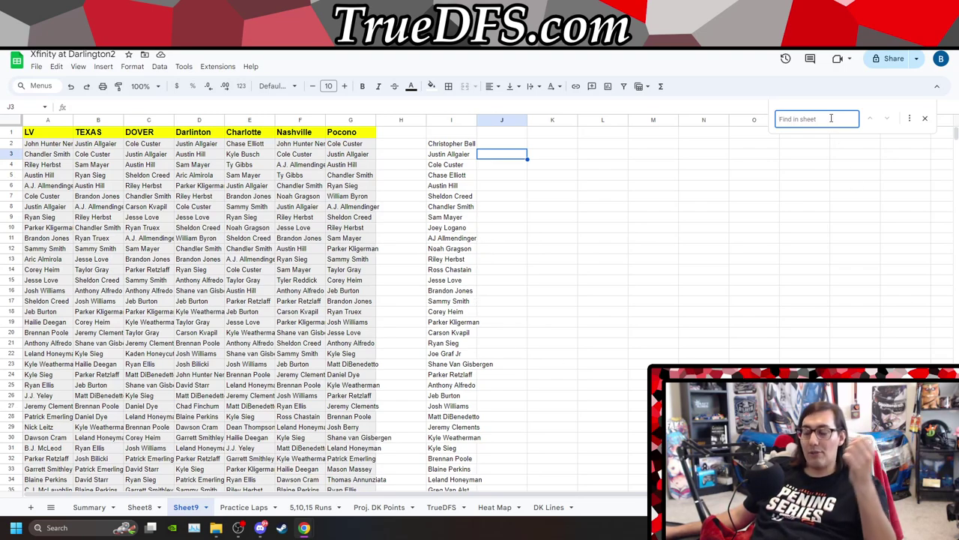
- Search Sheet9 for "ber", then narrow the search to "berry"
type("bert")
key("BackSpace")
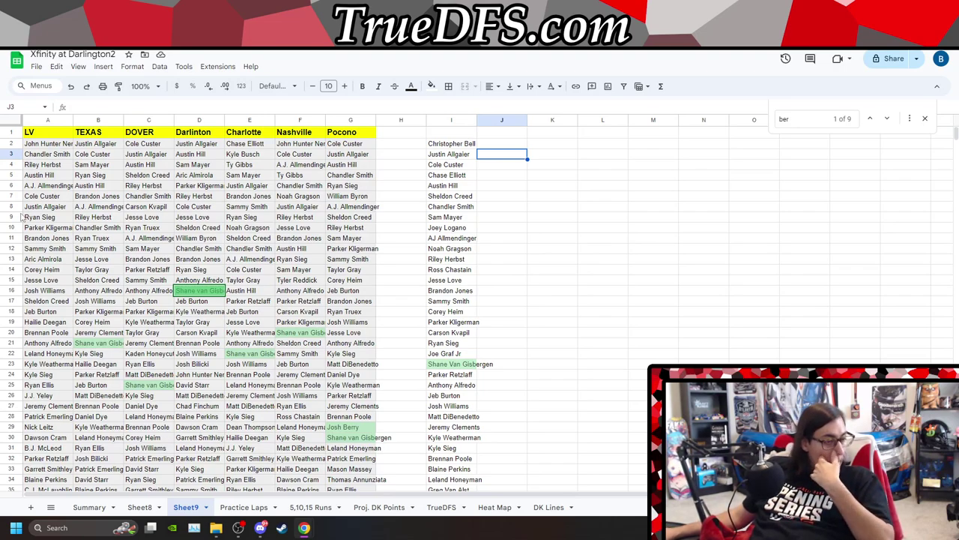
double_click(793, 119)
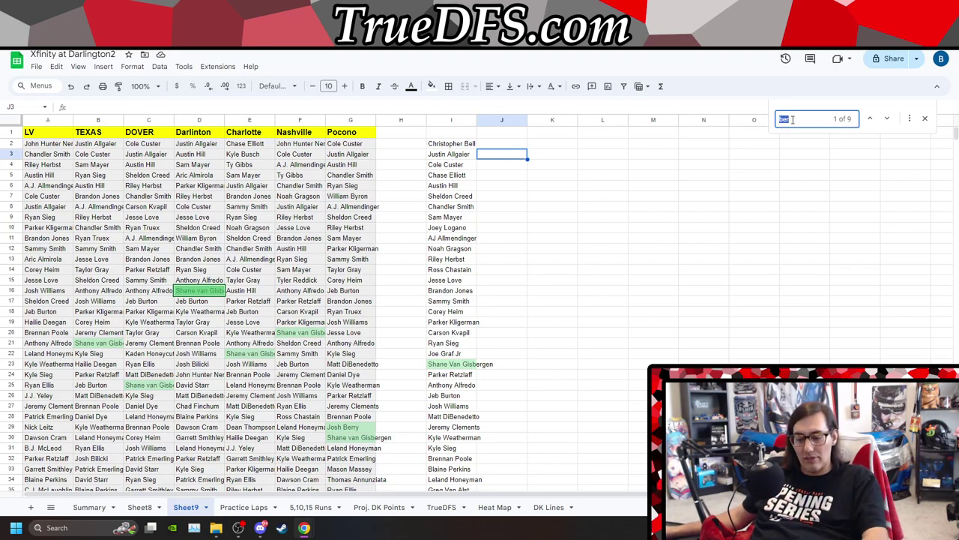
type("berry")
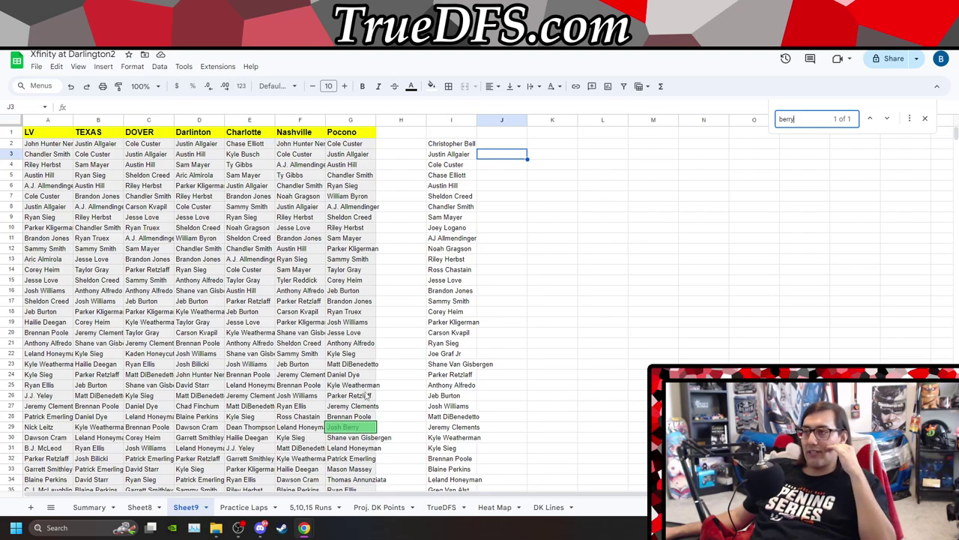
- Search Sheet9 for "byr" to check that driver's placings in the race columns
double_click(807, 117)
scroll(379, 344, "down", 2)
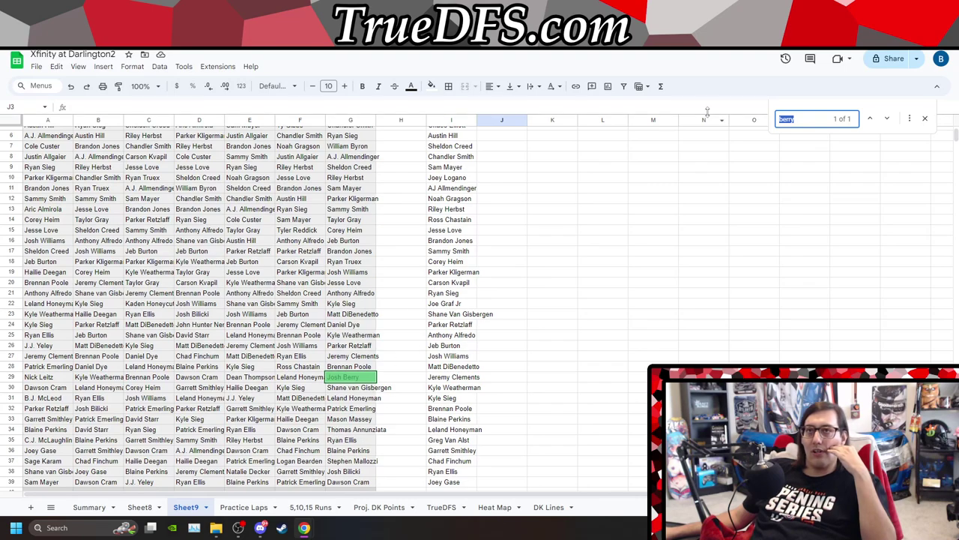
type("byr")
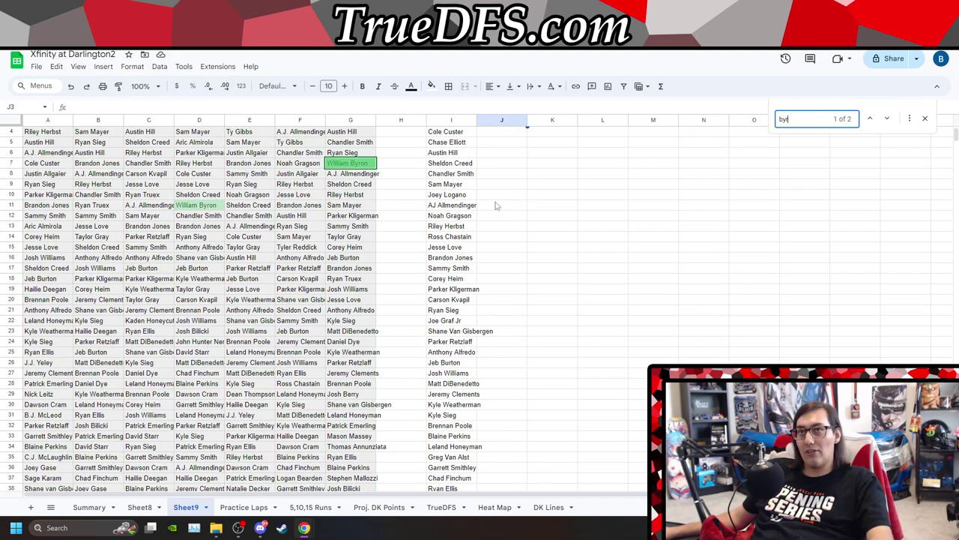
scroll(482, 212, "up", 1)
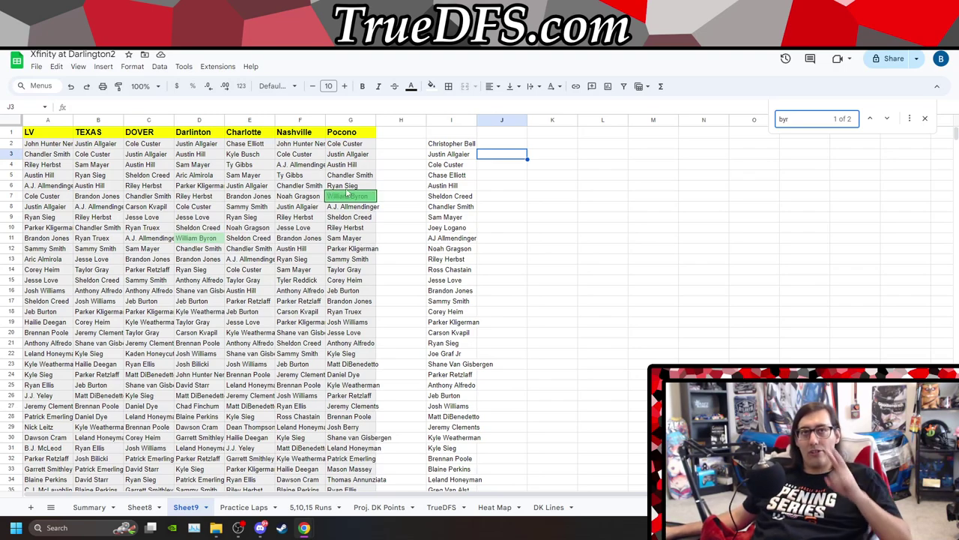
- Search Sheet9 for "her", then narrow the search to "herbst" to check that driver's placings in the race columns
left_click(458, 178)
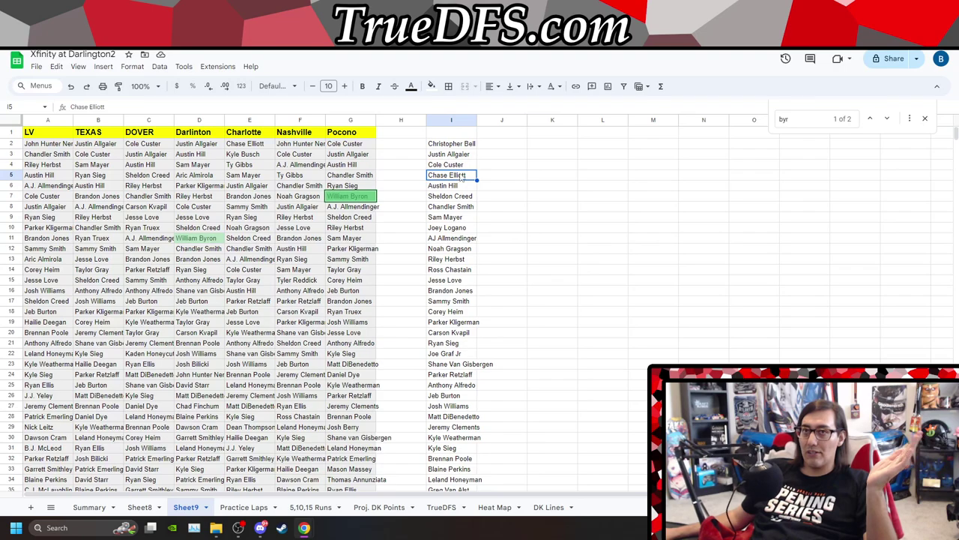
left_click(790, 118)
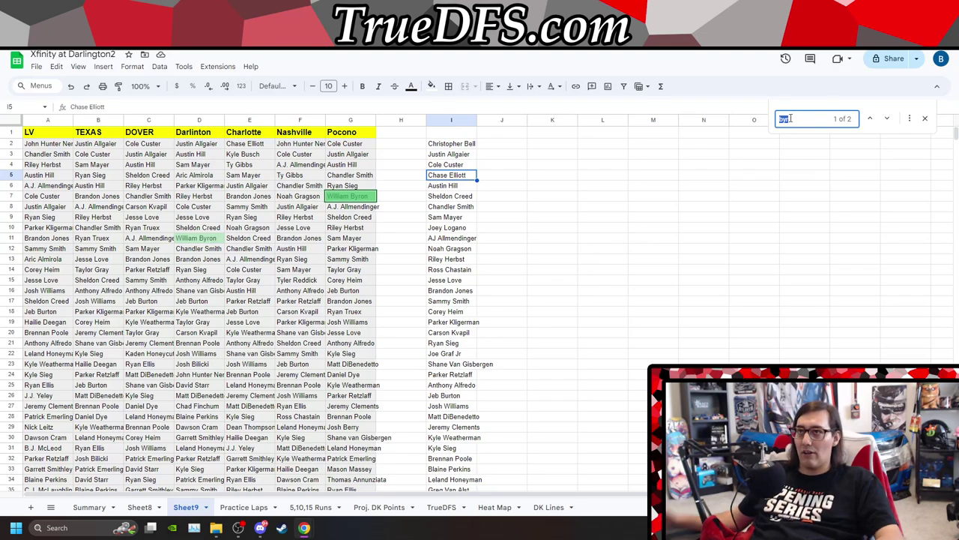
type("her")
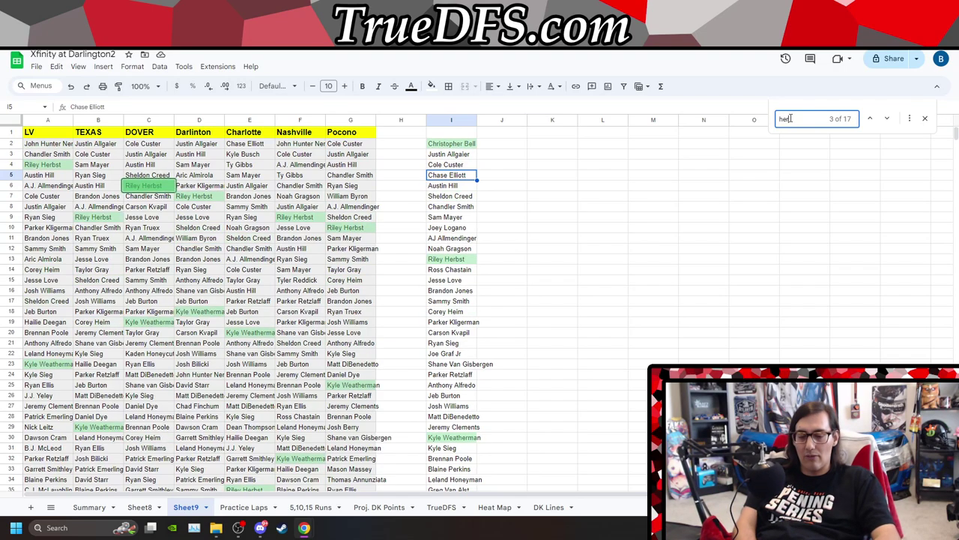
type("bst")
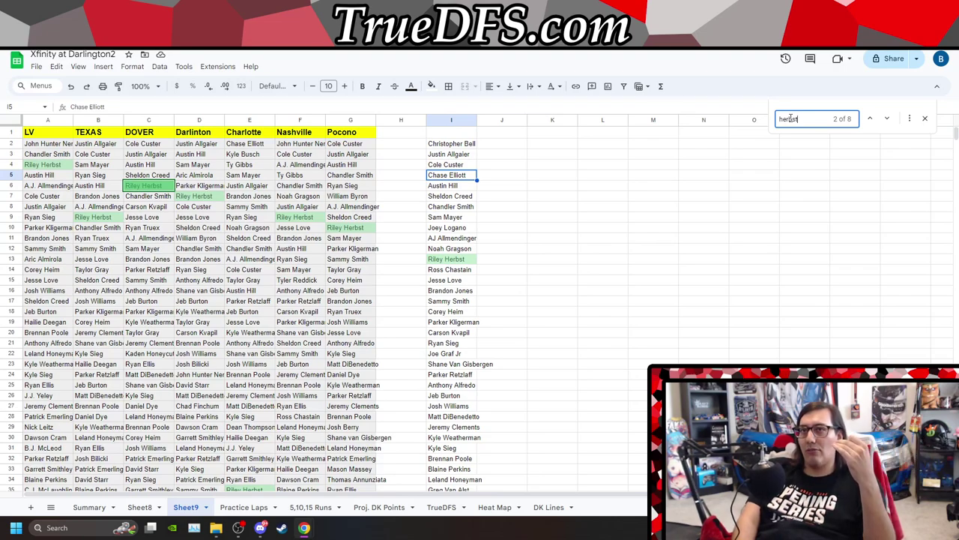
- Search Sheet9 for "grag" to check that driver's placings across the race columns
double_click(790, 119)
type("g")
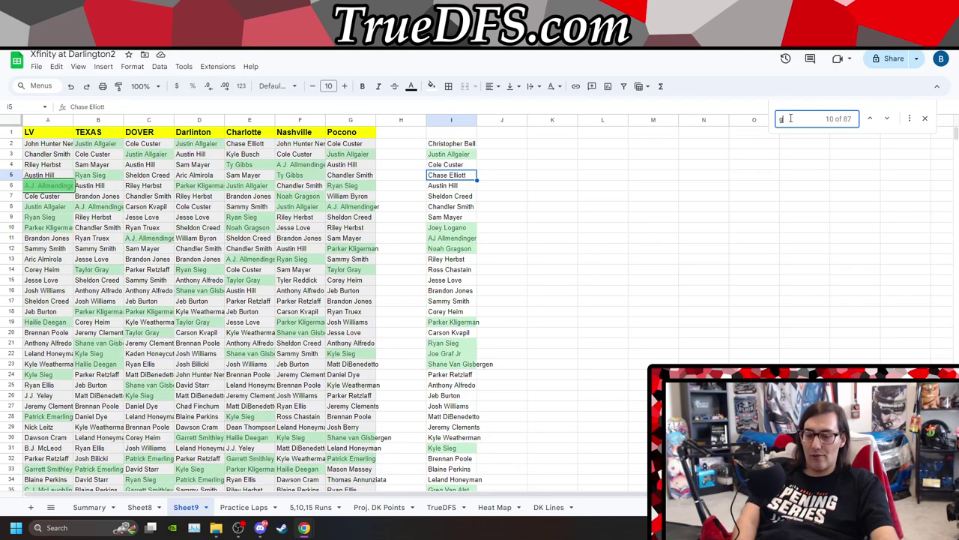
type("rag")
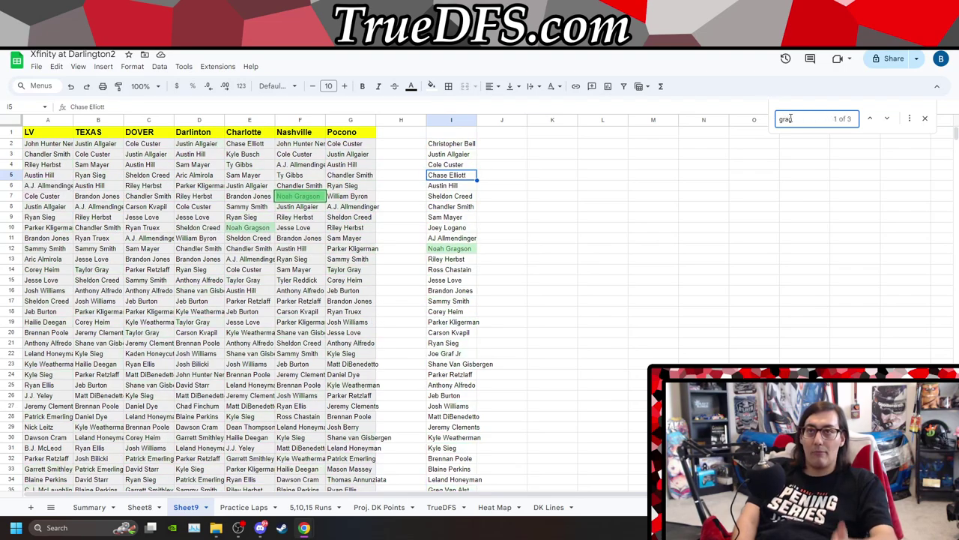
- Clear the "grag" search term and search Sheet9 for "herbst" again
key("BackSpace")
key("BackSpace")
key("BackSpace")
type("her")
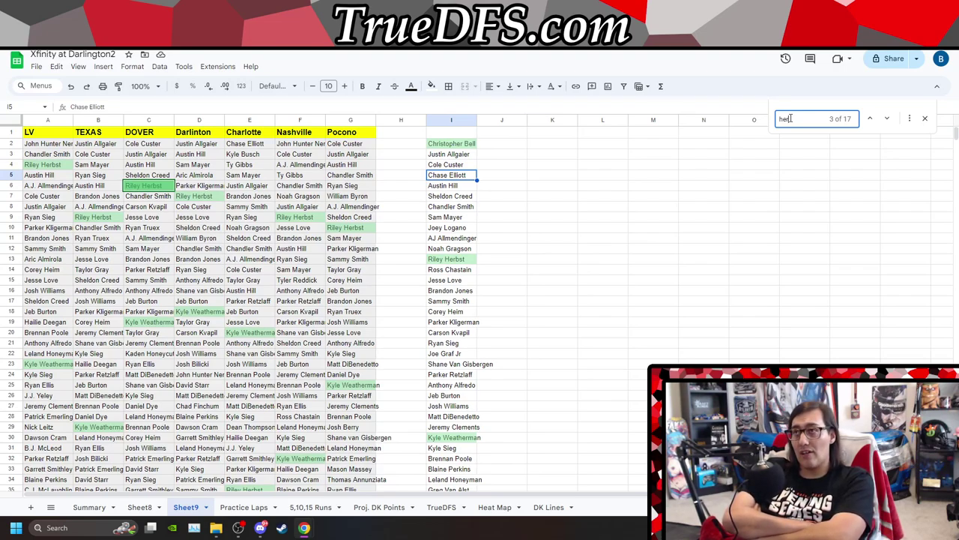
type("bst")
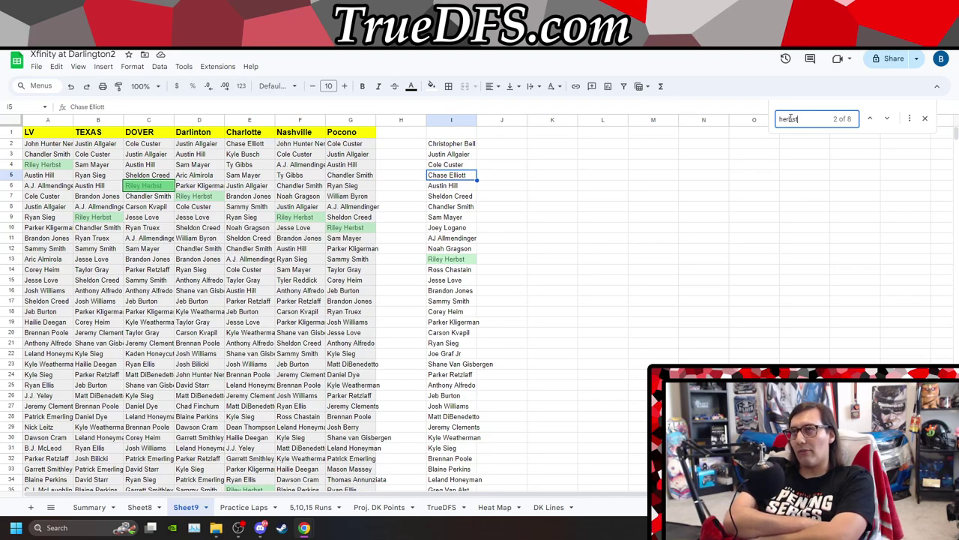
- Search Sheet9 for "smith", then for "chand" to single out the driver in cell I8
double_click(791, 118)
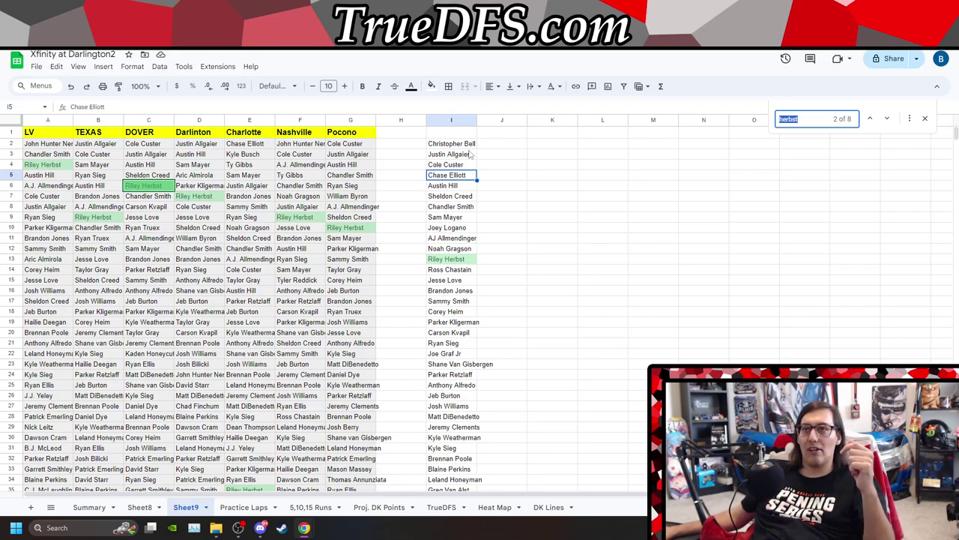
left_click(469, 207)
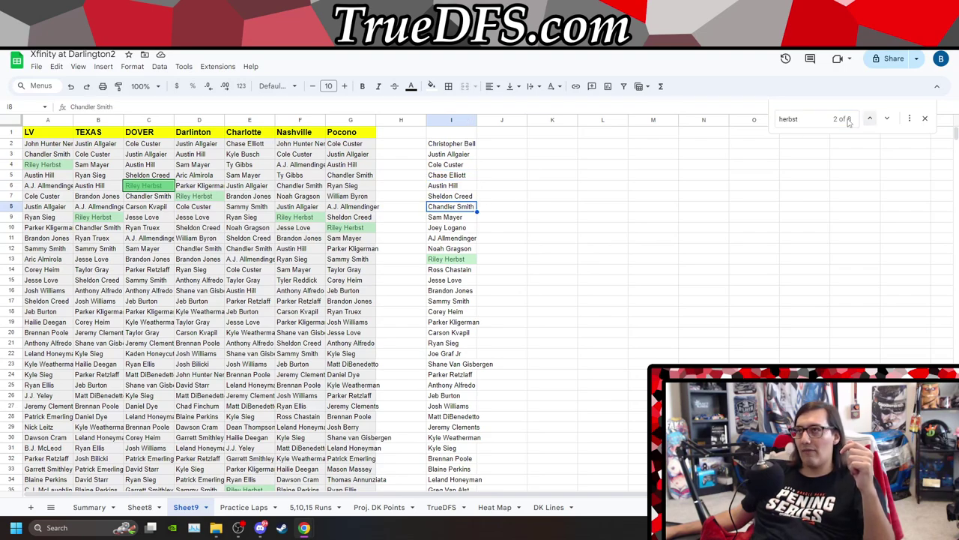
left_click(810, 120)
type("smith")
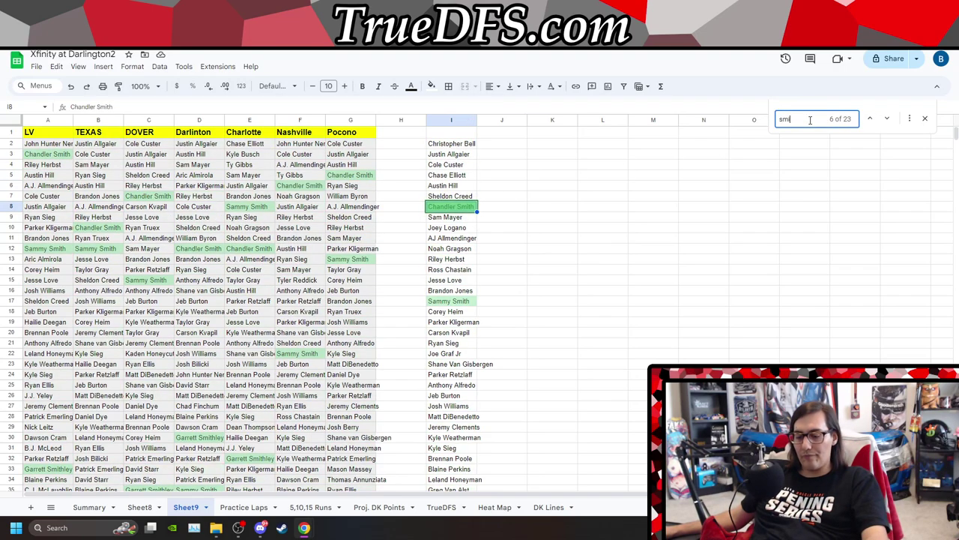
double_click(810, 120)
type("chand")
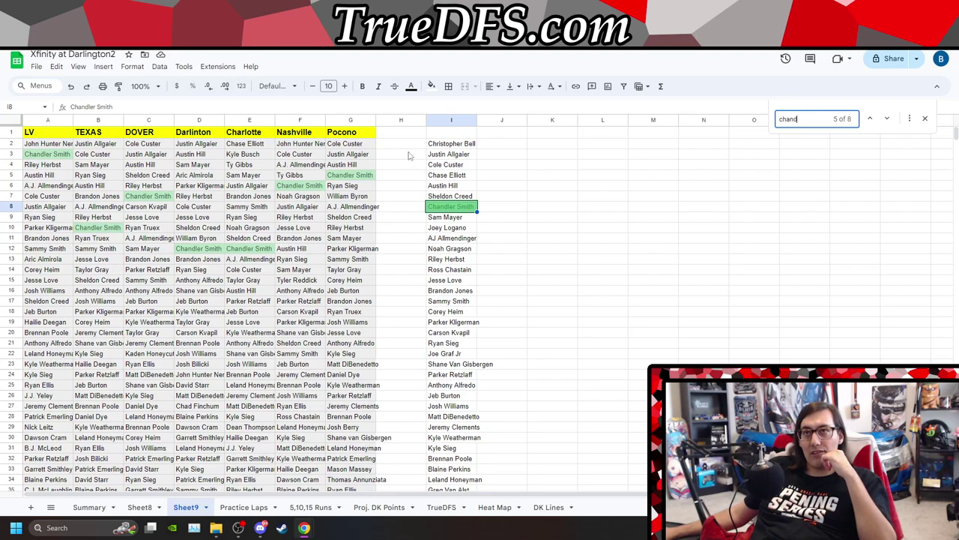
- Search Sheet9 for "hill", then select the first four names of the driver list, I2:I5
double_click(797, 118)
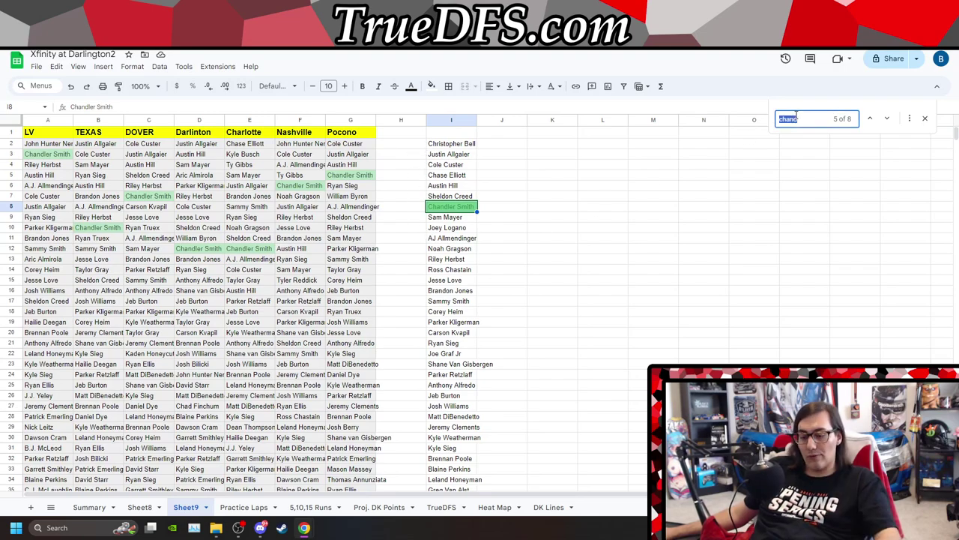
type("hill")
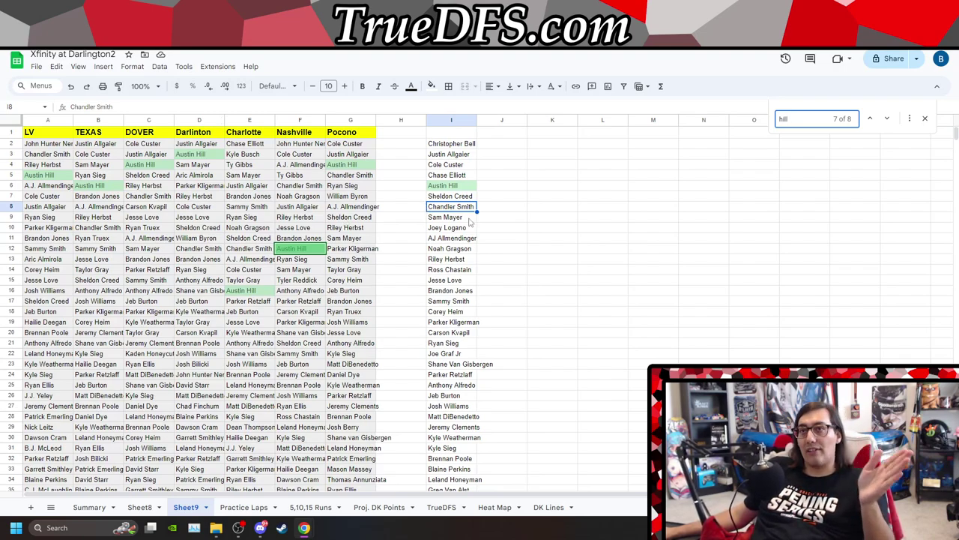
left_click(471, 145)
left_click_drag(466, 160, 467, 178)
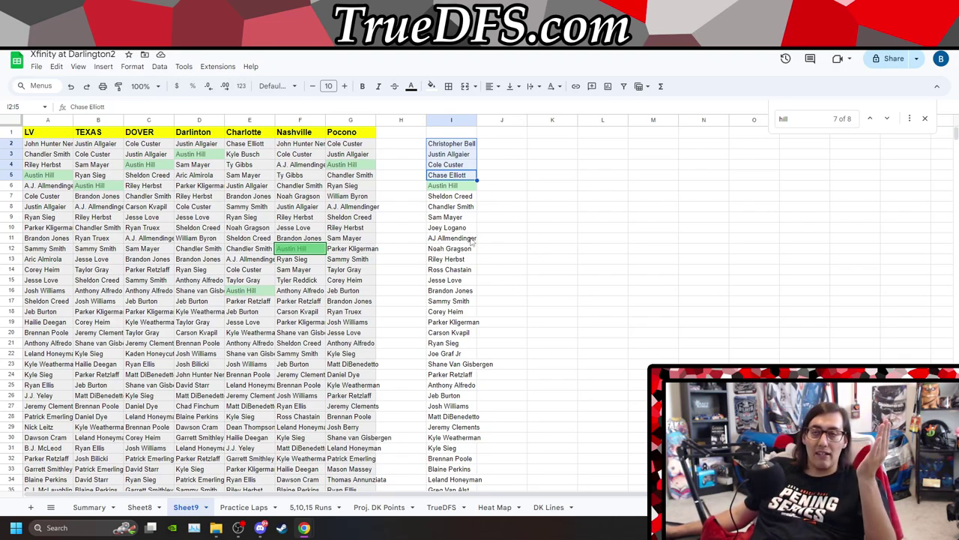
- Look further down the driver list, then search Sheet9 for "graf"
scroll(472, 240, "down", 2)
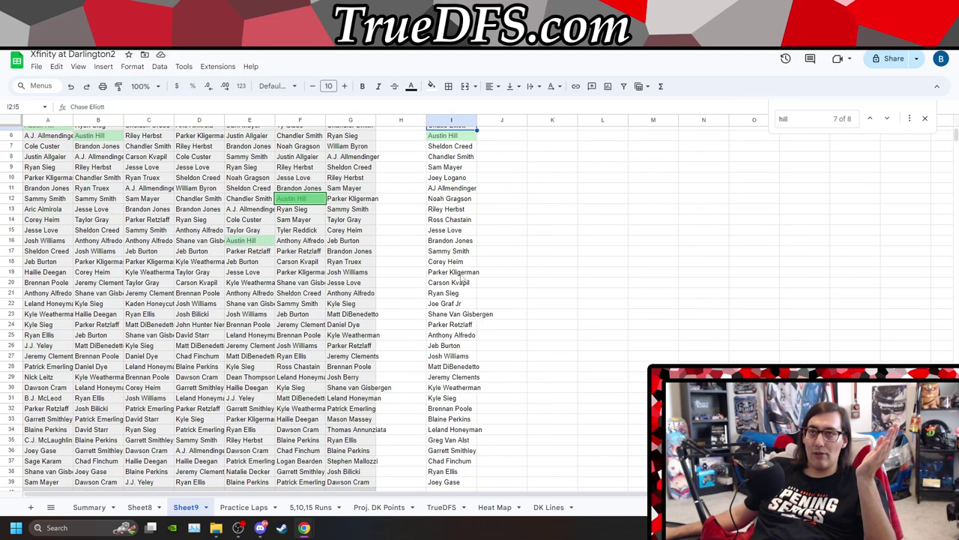
double_click(796, 118)
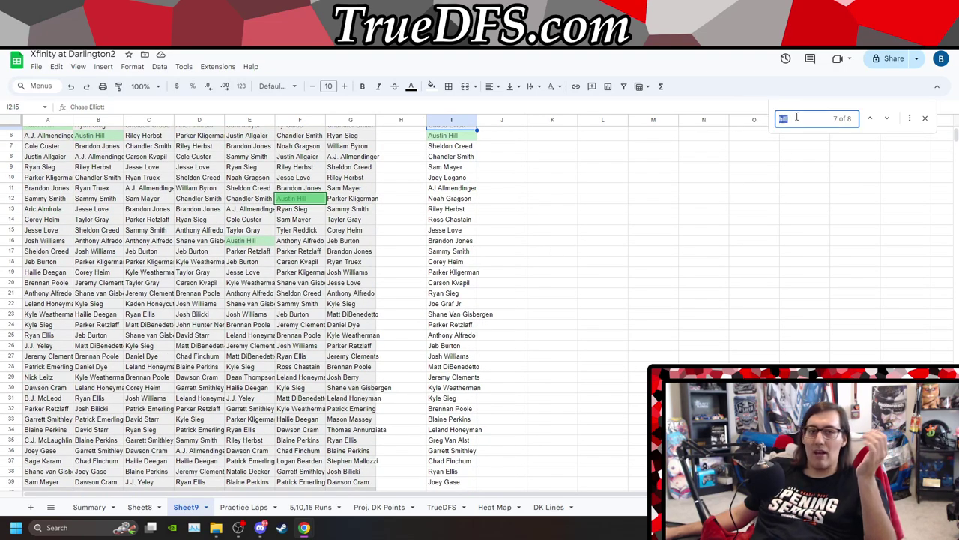
left_click(11, 150)
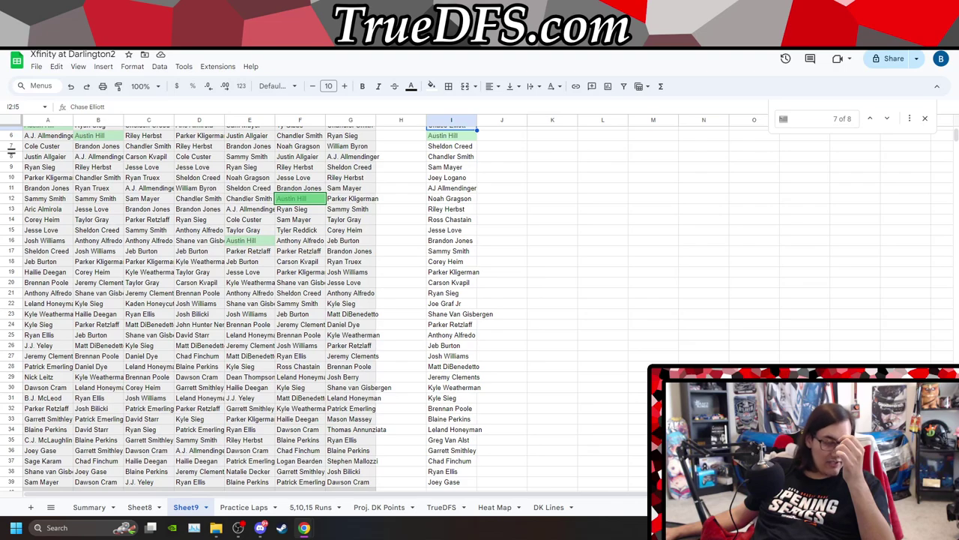
left_click(804, 118)
type("g")
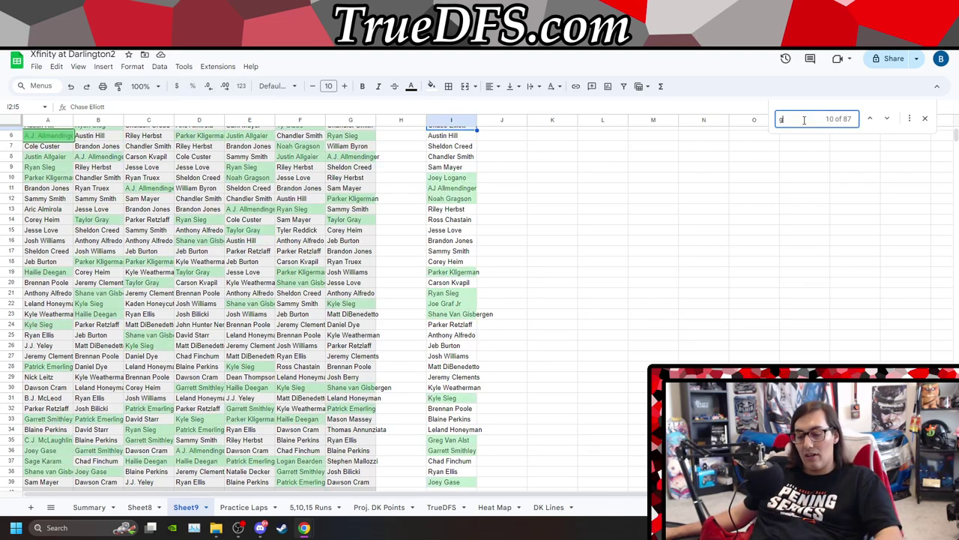
type("raf")
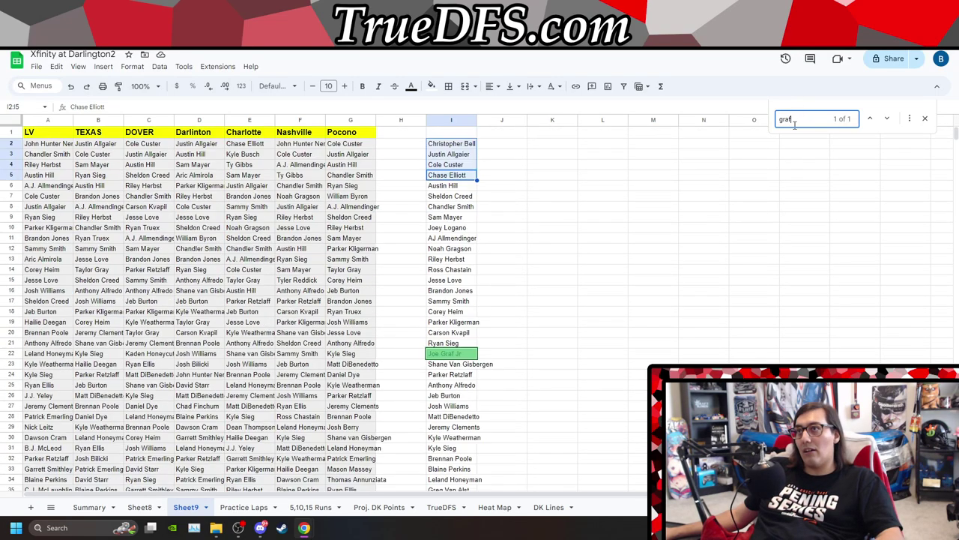
- Look up the driver matching "graf" in the salary list on Sheet8, then return to Sheet9
double_click(802, 119)
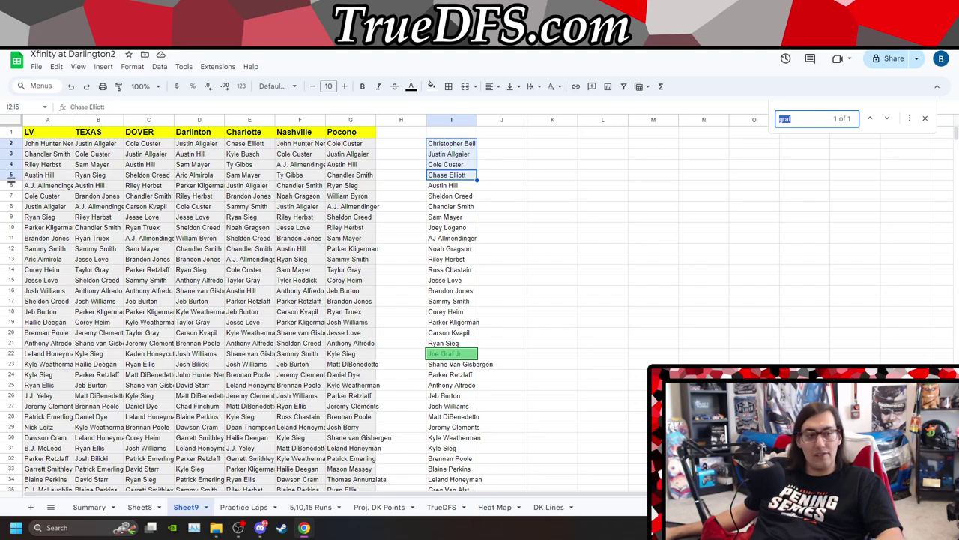
left_click(140, 507)
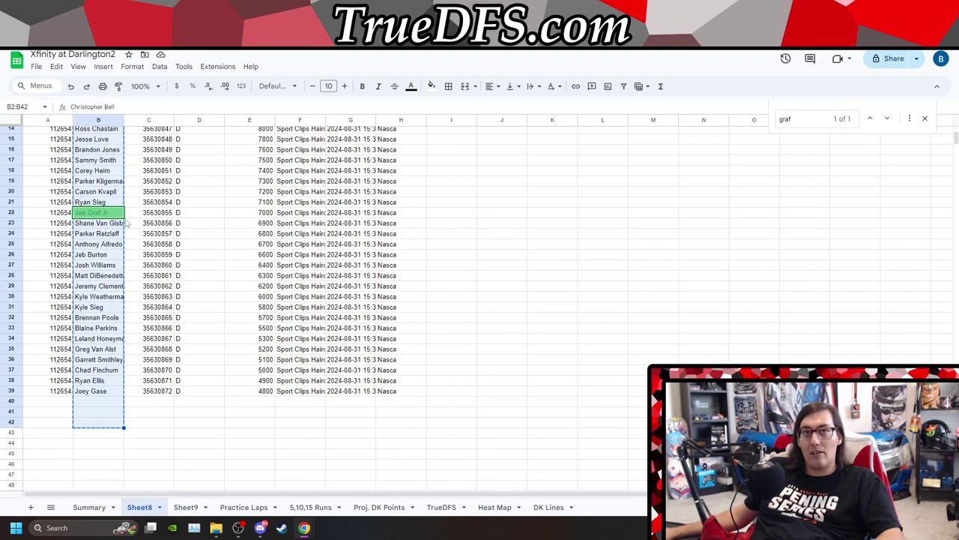
left_click(186, 507)
- Search Sheet9 for "car" to check that driver's placings in the race columns
double_click(804, 117)
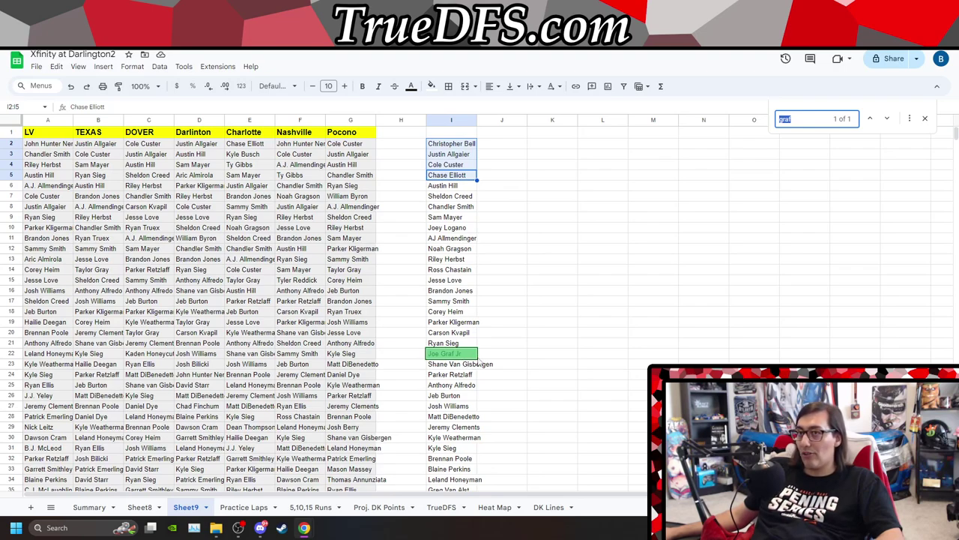
type("c")
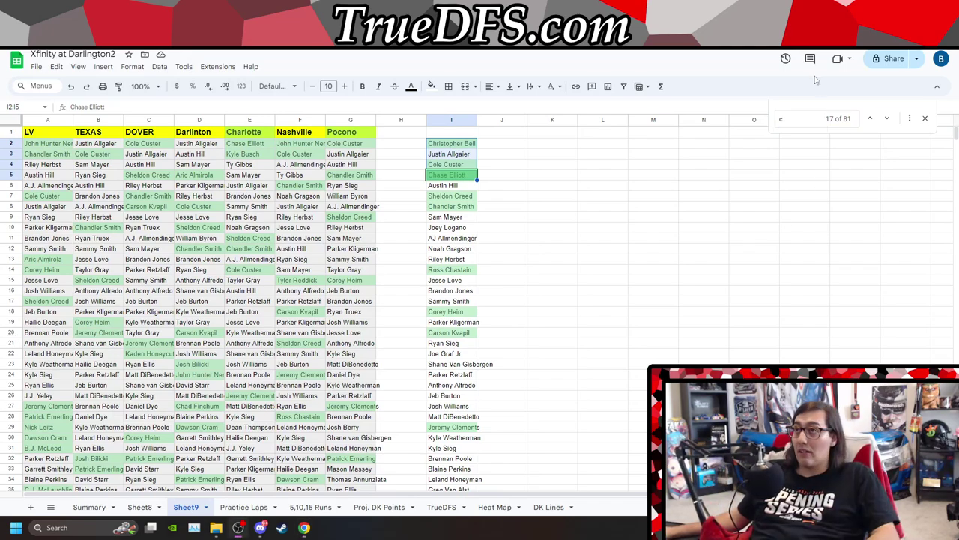
left_click(804, 119)
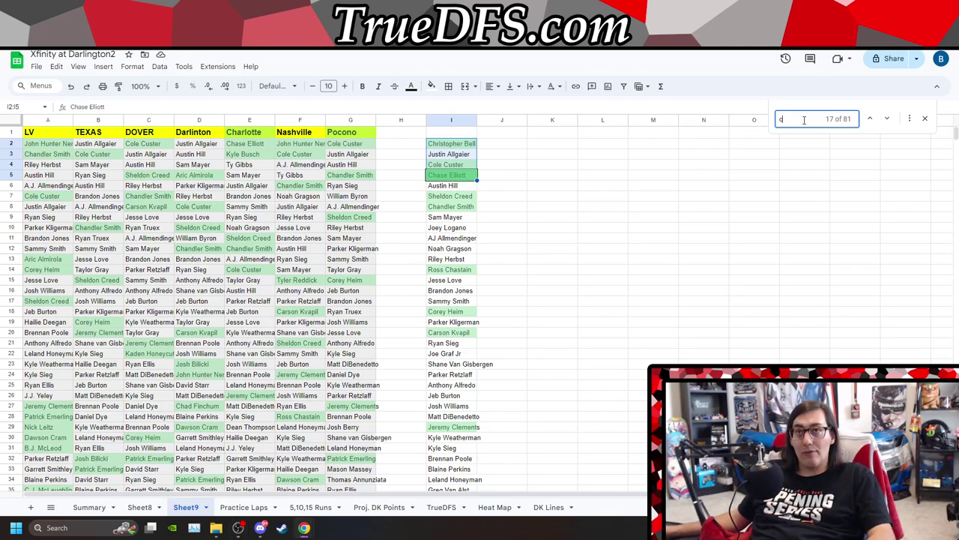
type("ar")
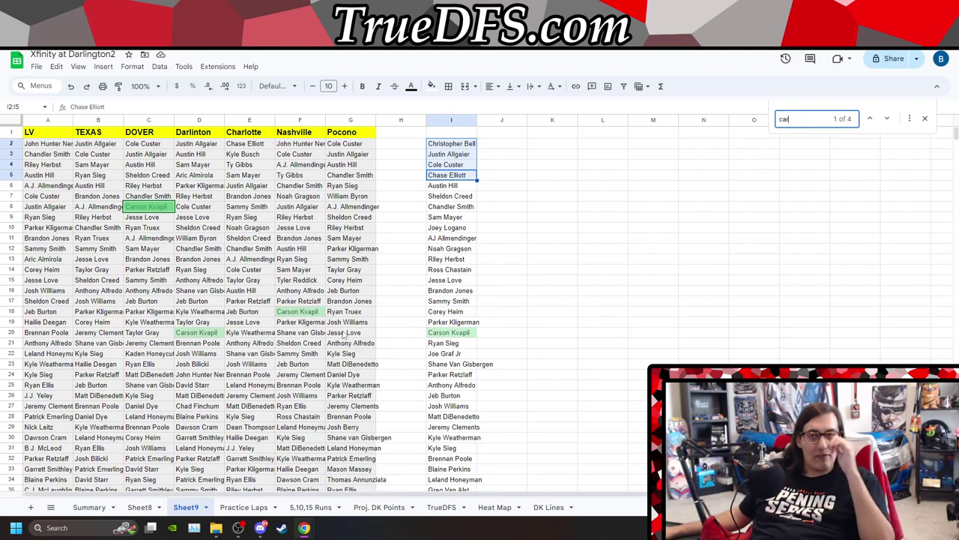
- Check the salary of the driver matching "car" on Sheet8 against the race placings on Sheet9, ending on Sheet9
left_click(150, 508)
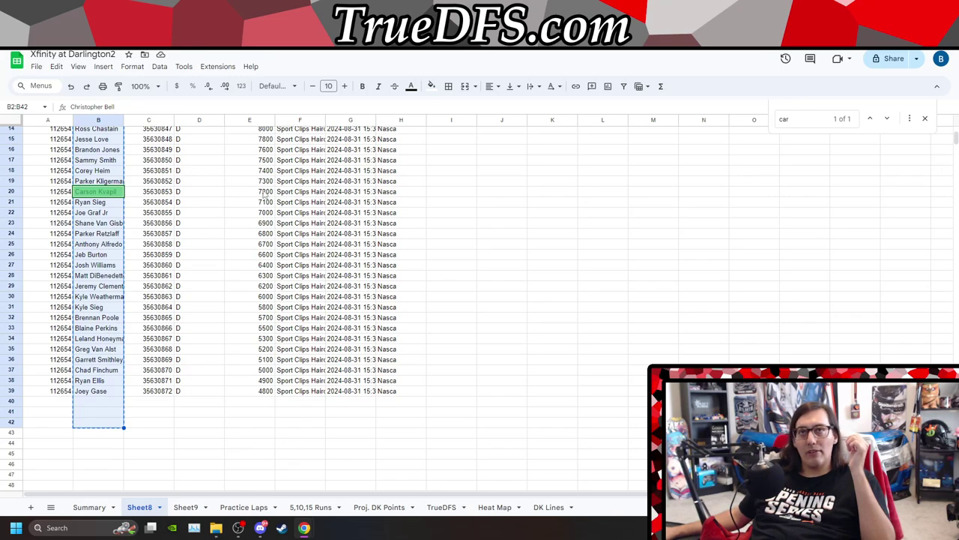
left_click(189, 510)
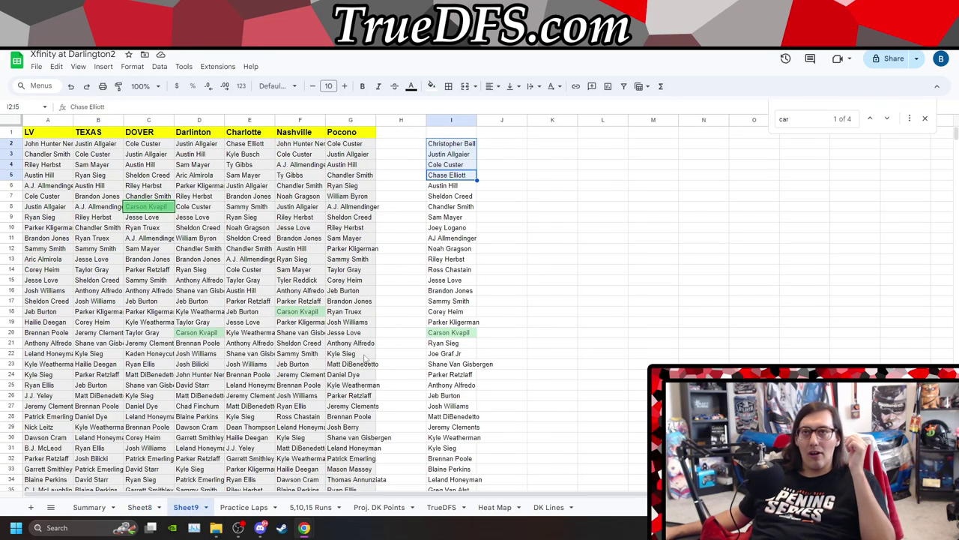
left_click(819, 123)
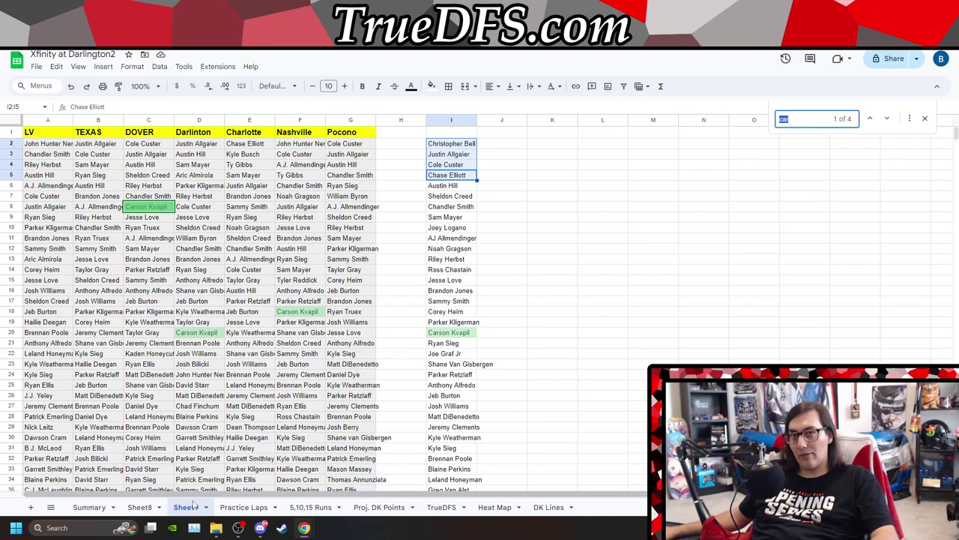
left_click(140, 508)
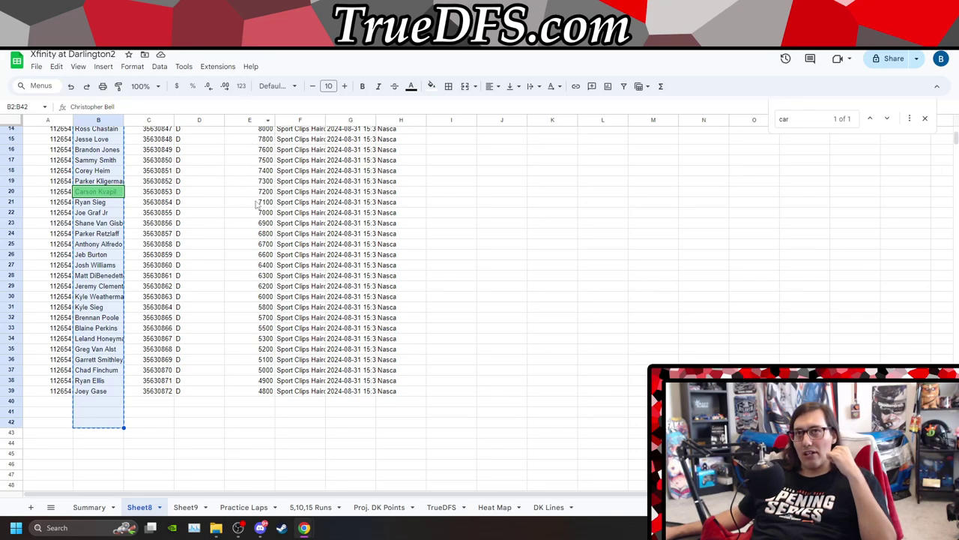
left_click(186, 506)
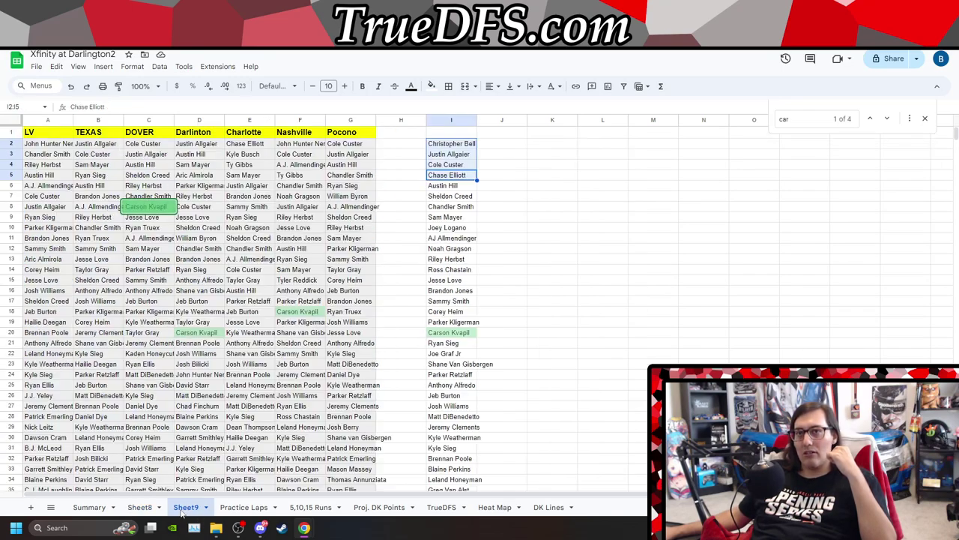
- Search Sheet9 for "corey", then for "love", to check both drivers' placings in the race columns
left_click(809, 118)
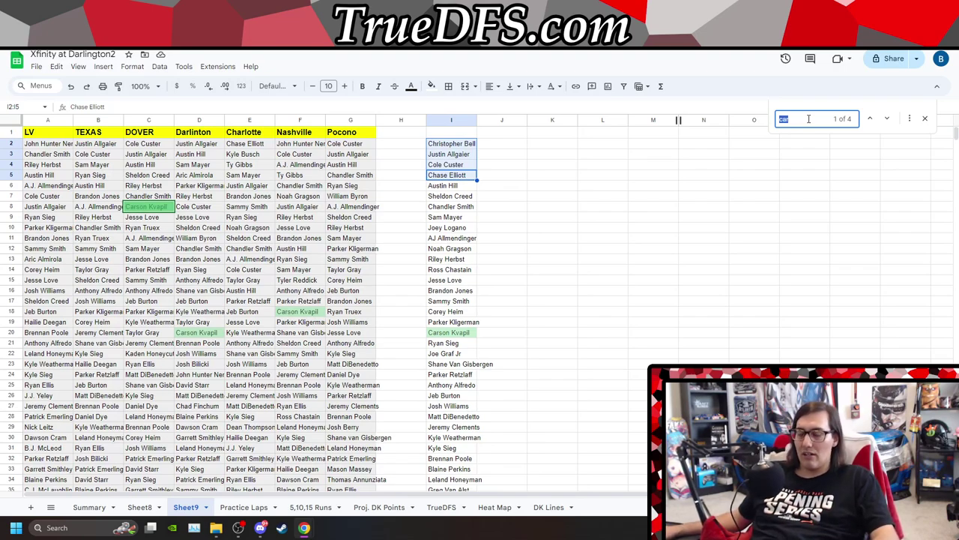
type("orey")
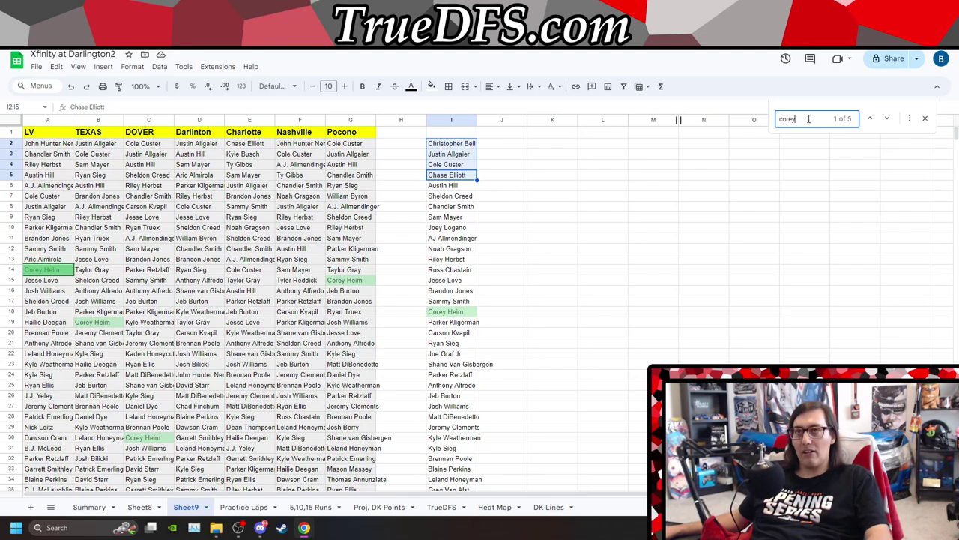
double_click(809, 119)
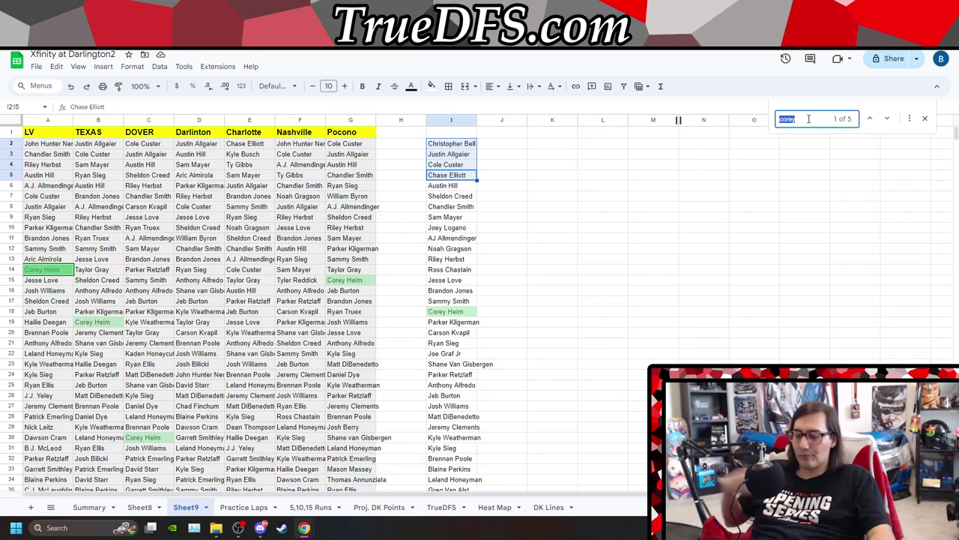
type("love")
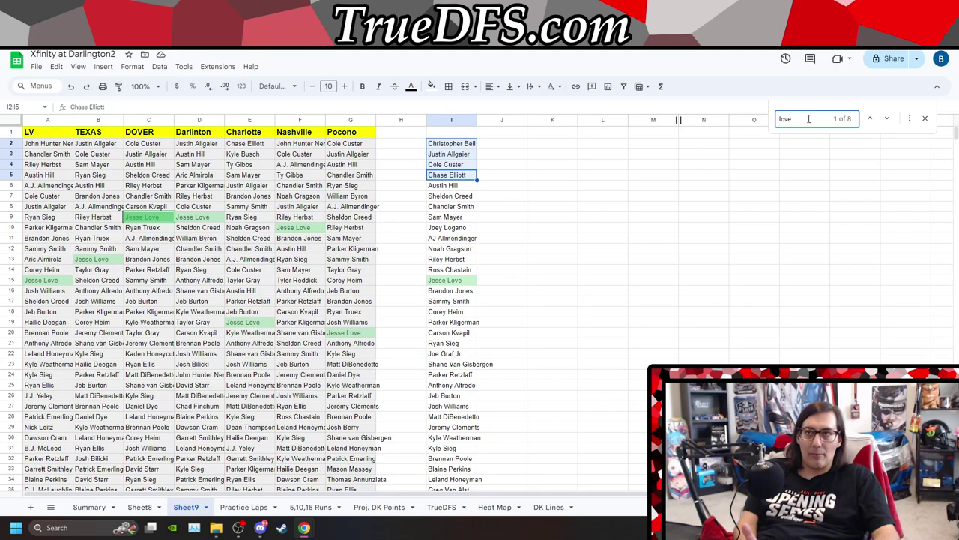
- Search Sheet9 for "jones", then for "sammy", to check both drivers' placings in the race columns
double_click(809, 119)
type("jones")
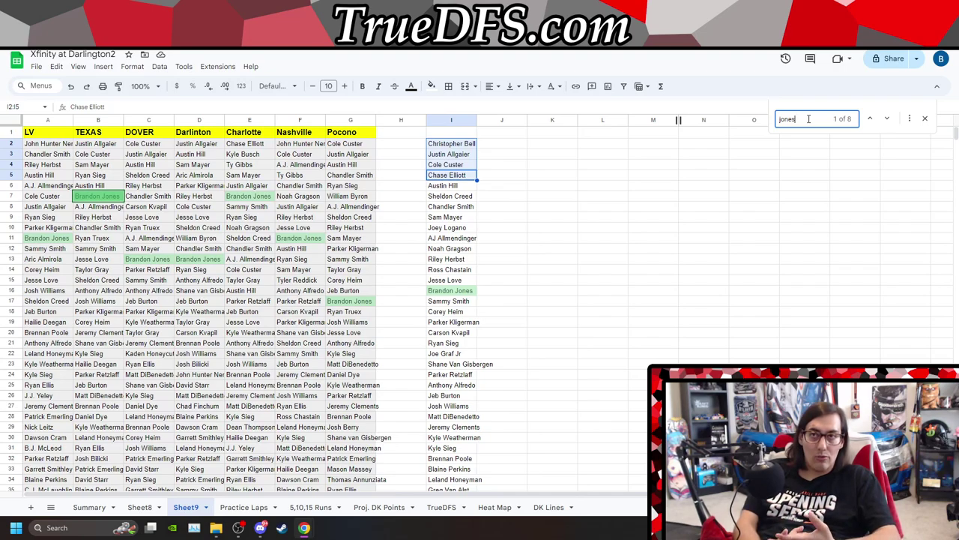
key("BackSpace")
key("BackSpace")
key("BackSpace")
key("BackSpace")
key("BackSpace")
type("sm")
key("Return")
key("Return")
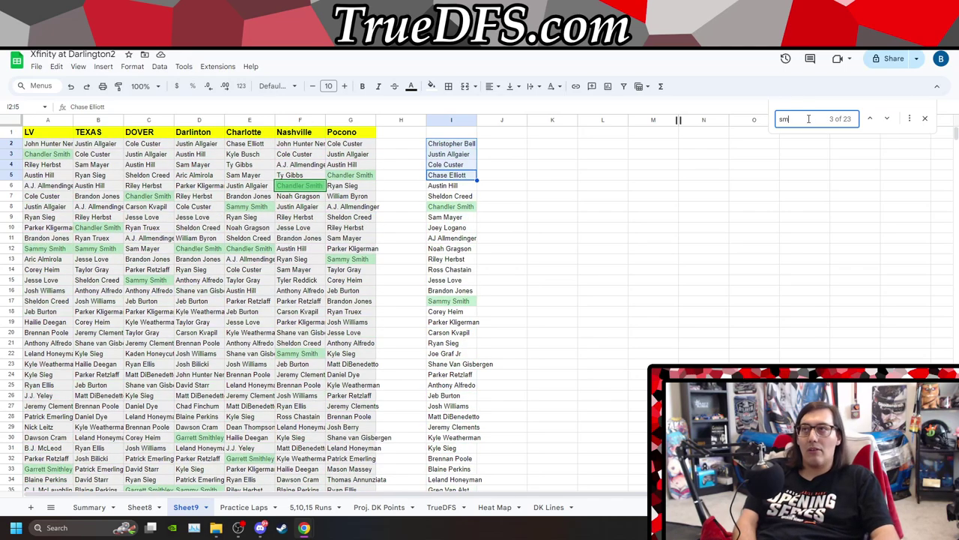
key("BackSpace")
key("BackSpace")
type("sam")
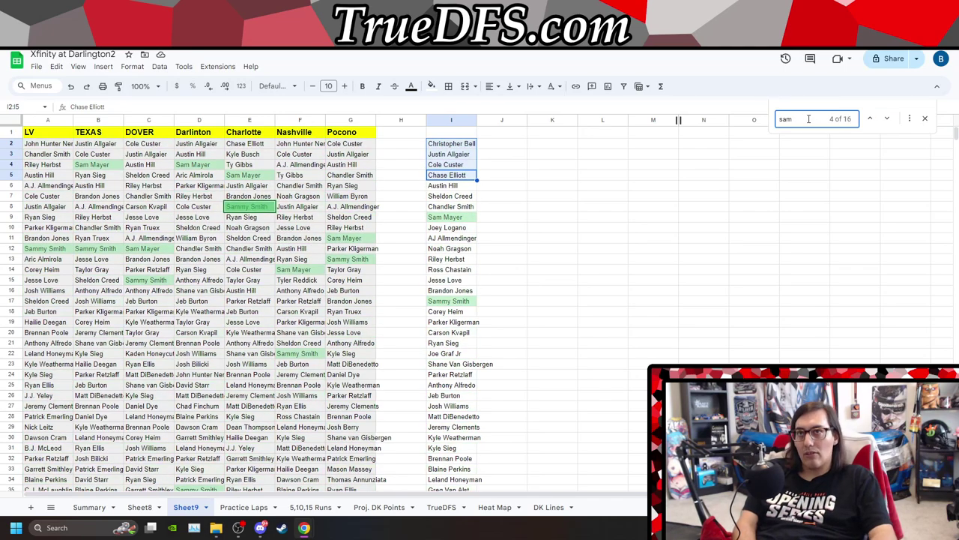
type("my")
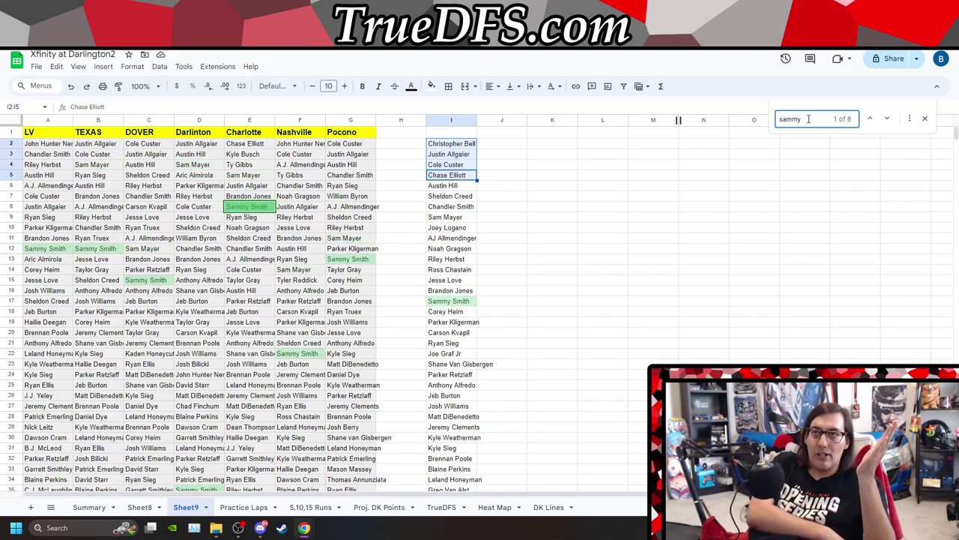
- Search Sheet9 for "parker kl" to check that driver's placings in the race columns
key("BackSpace")
key("BackSpace")
key("BackSpace")
key("BackSpace")
key("BackSpace")
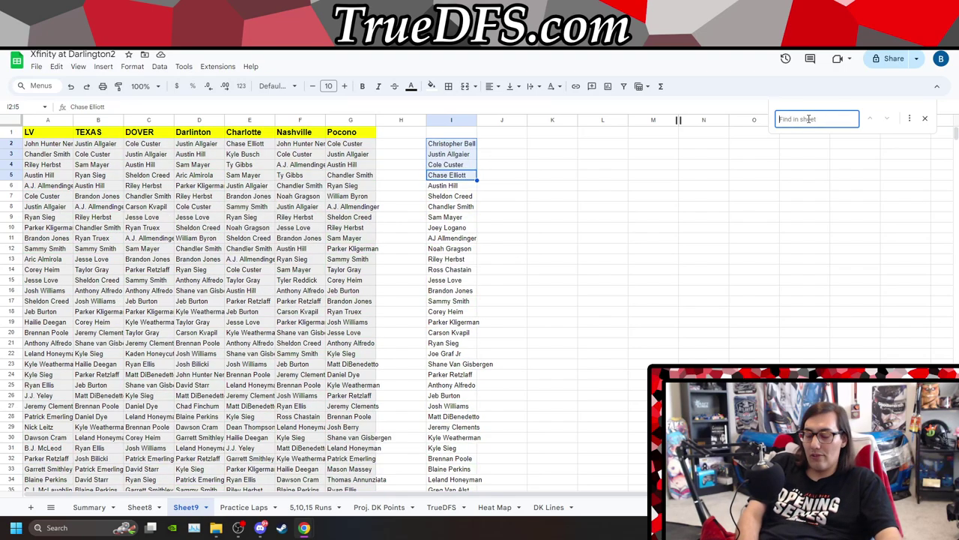
type("parker")
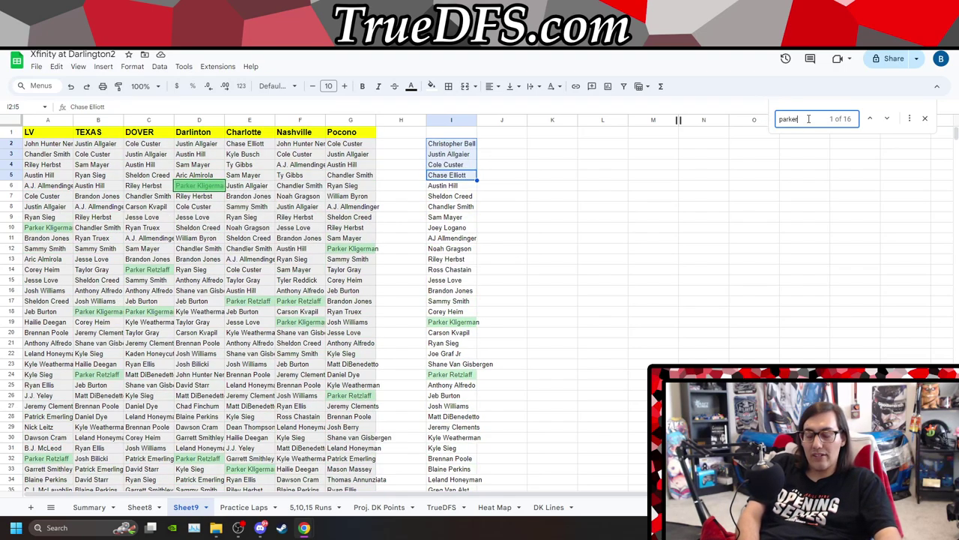
type(" kl")
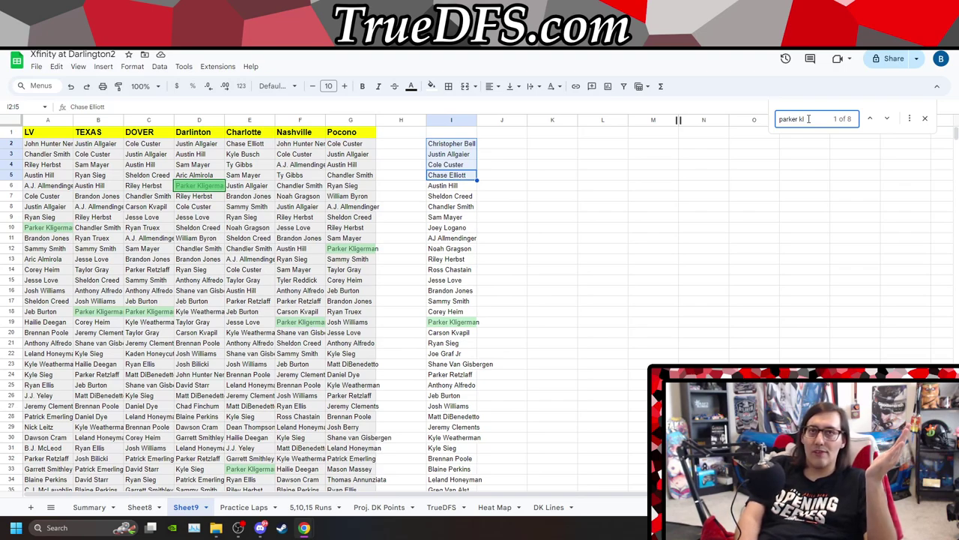
key("BackSpace")
key("BackSpace")
key("BackSpace")
key("BackSpace")
key("BackSpace")
key("BackSpace")
key("BackSpace")
key("BackSpace")
key("BackSpace")
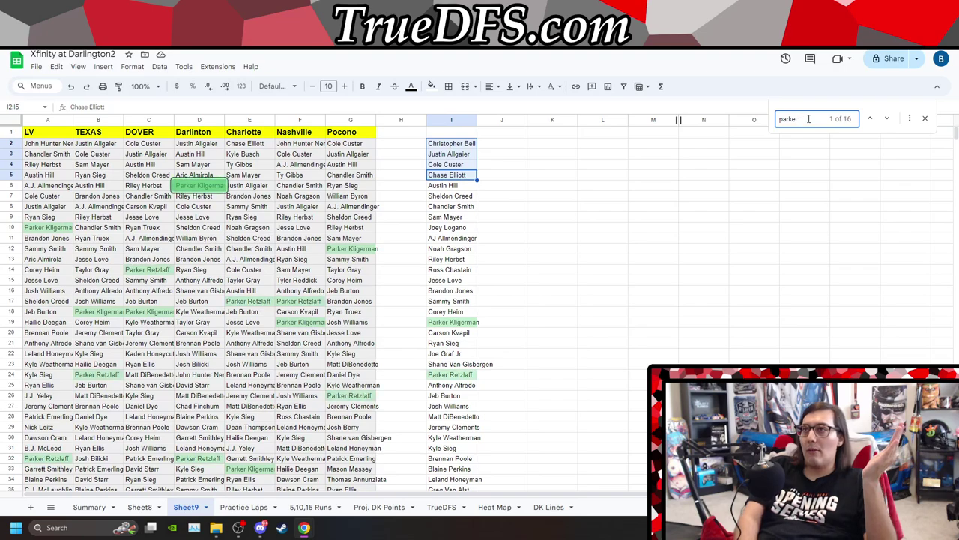
type("rya")
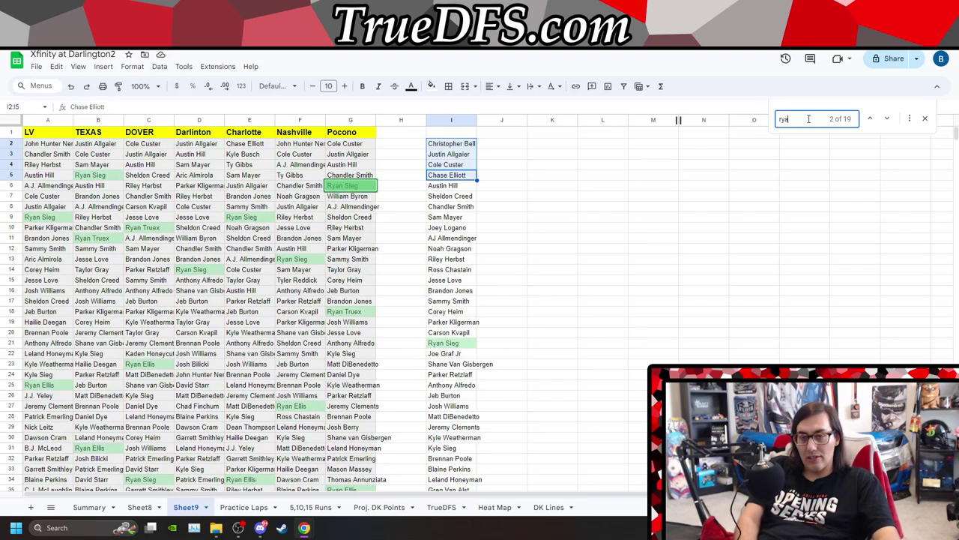
type("n s")
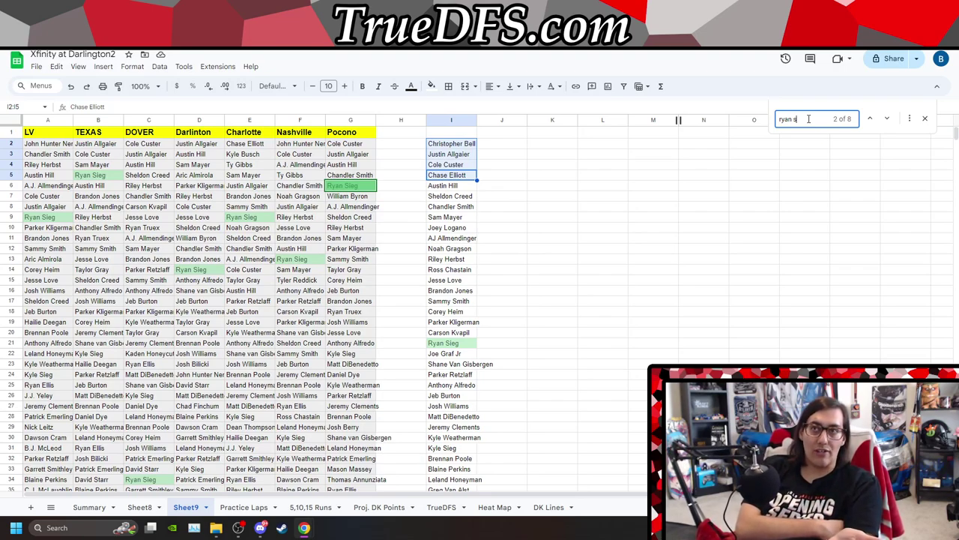
- Search Sheet9 for "shan" to check that driver's placings in the race columns
key("BackSpace")
key("BackSpace")
key("BackSpace")
key("BackSpace")
key("BackSpace")
key("BackSpace")
type("shan")
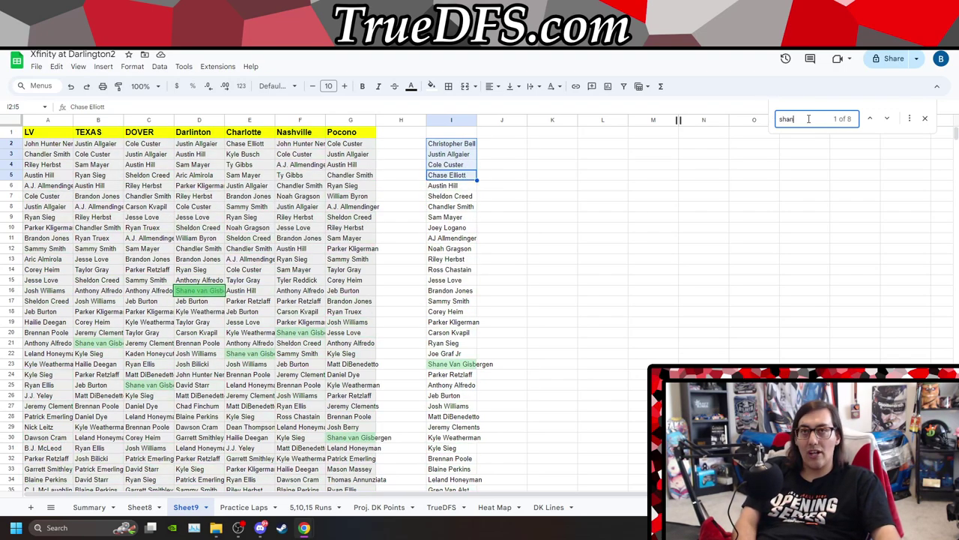
- Search Sheet9 for "parker", then for "alfr", to compare those drivers' placings across the races
key("BackSpace")
key("BackSpace")
key("BackSpace")
key("BackSpace")
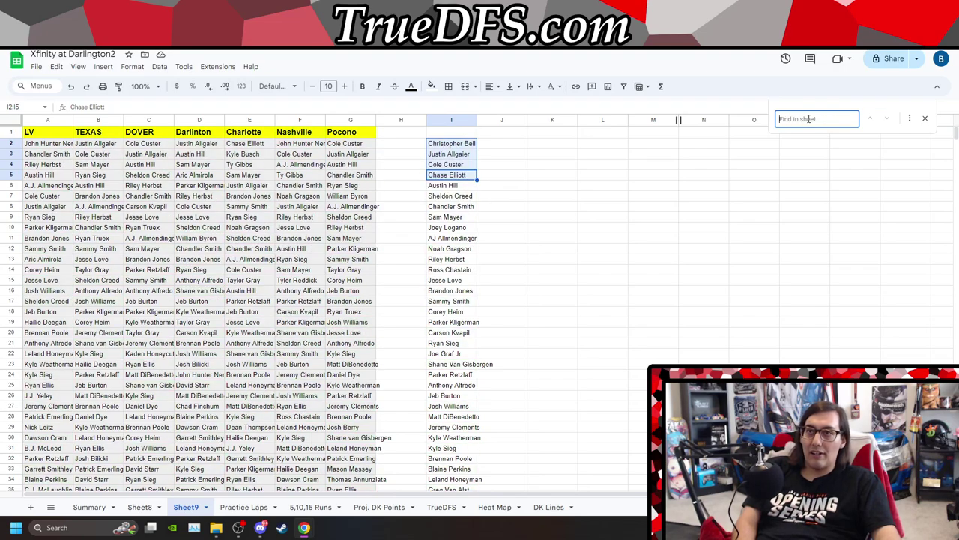
type("park")
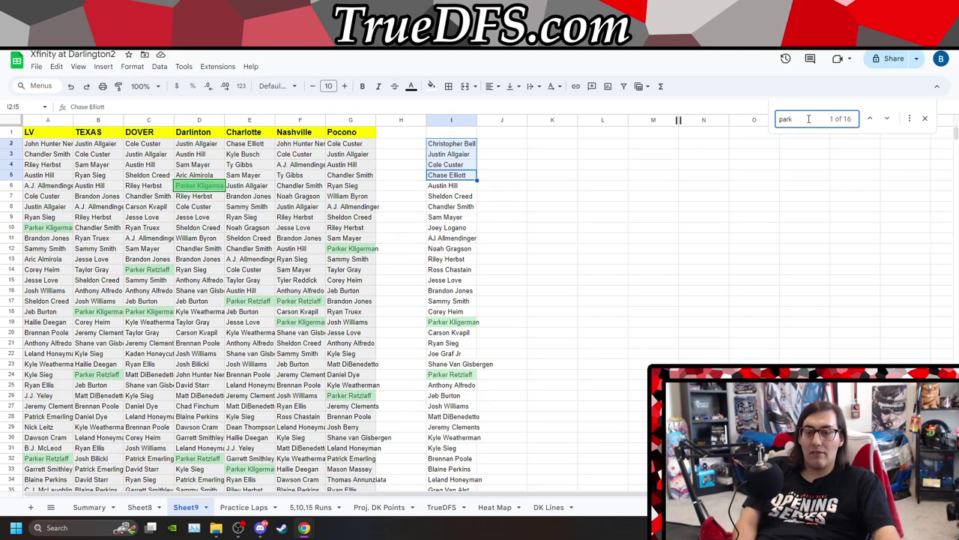
type("er ki")
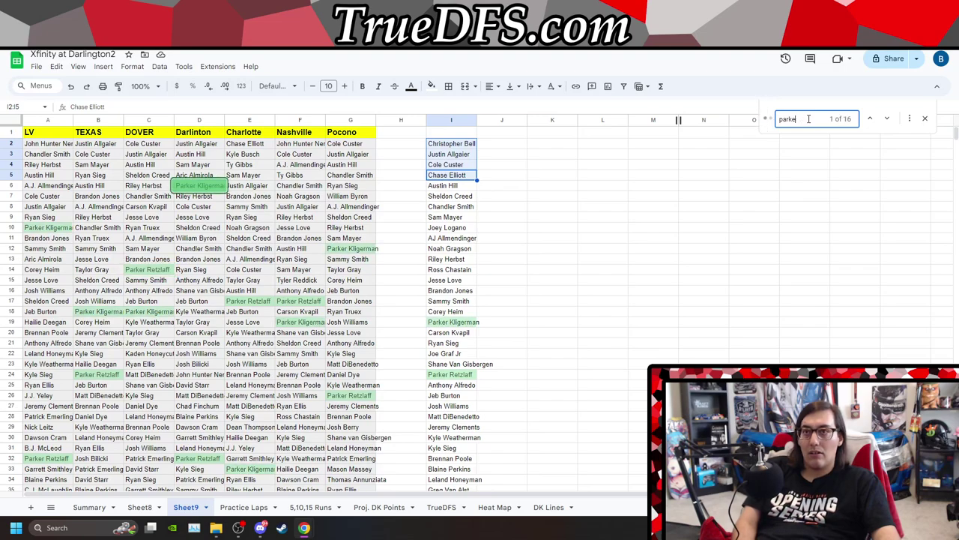
key("BackSpace")
key("BackSpace")
key("BackSpace")
key("BackSpace")
key("BackSpace")
type("alfr")
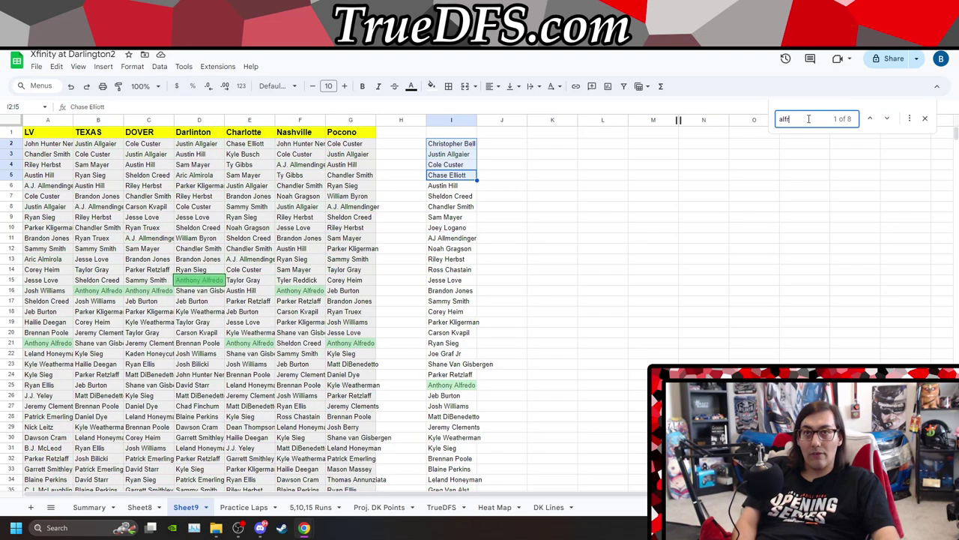
- Search Sheet9 for "jeb", then for "josh will", to check both drivers' placings in the race columns
key("BackSpace")
key("BackSpace")
key("BackSpace")
key("BackSpace")
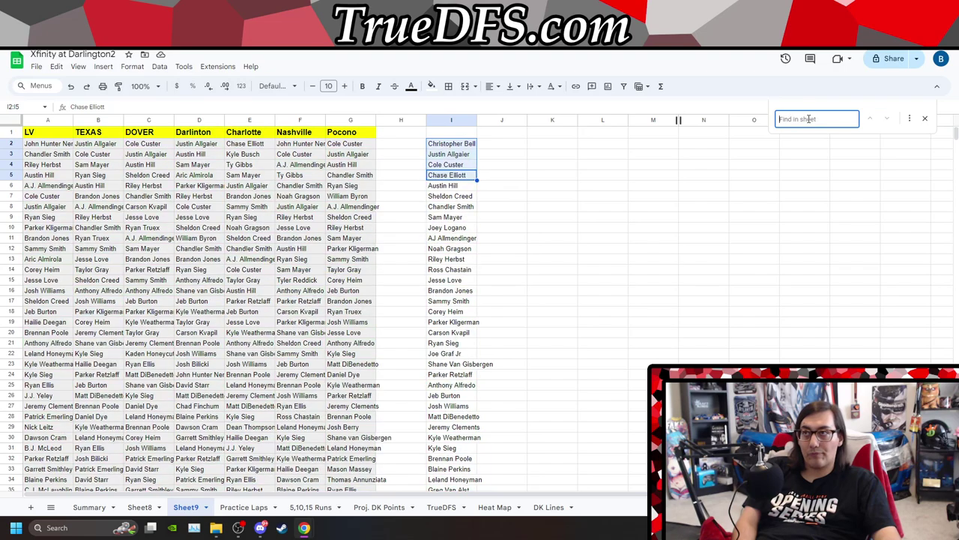
type("jeb")
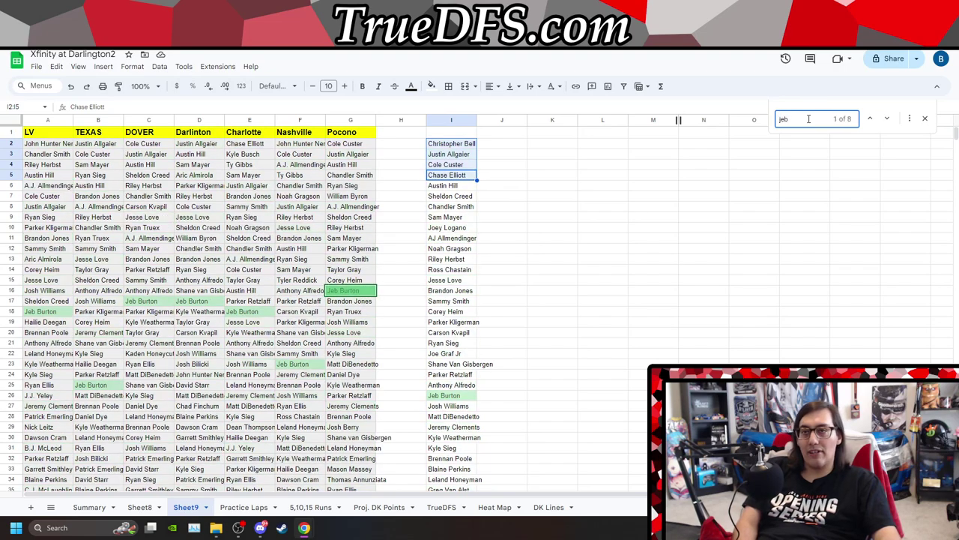
key("BackSpace")
key("BackSpace")
key("BackSpace")
type("josh")
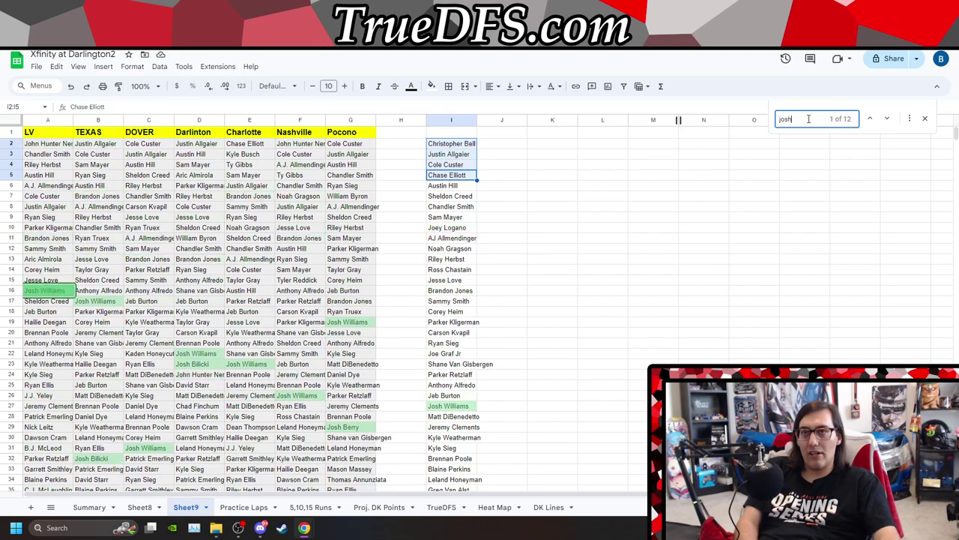
type(" will")
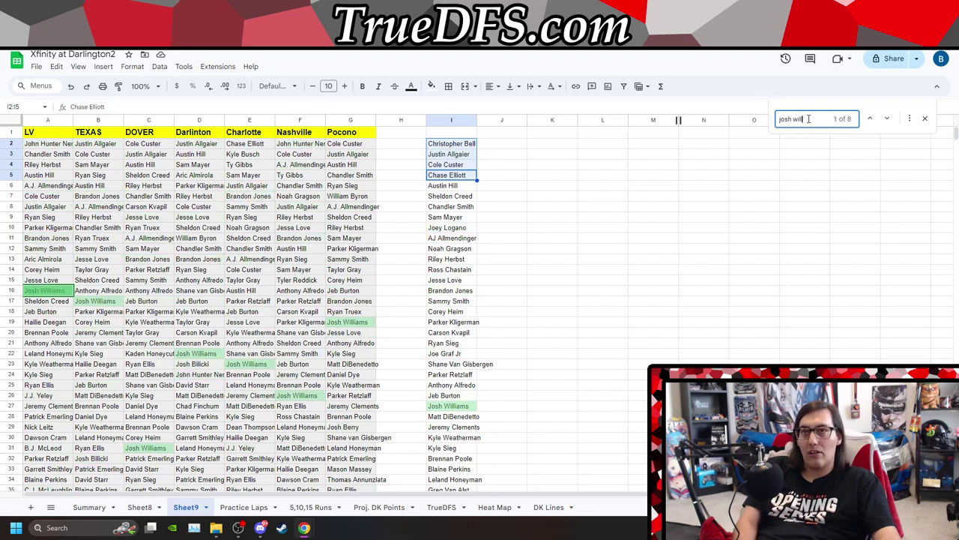
- Search Sheet9 for "matt" to check the matching driver's race placings, then clear the search term
key("BackSpace")
key("BackSpace")
key("BackSpace")
key("BackSpace")
key("BackSpace")
key("BackSpace")
type("matt")
key("BackSpace")
key("BackSpace")
key("BackSpace")
key("BackSpace")
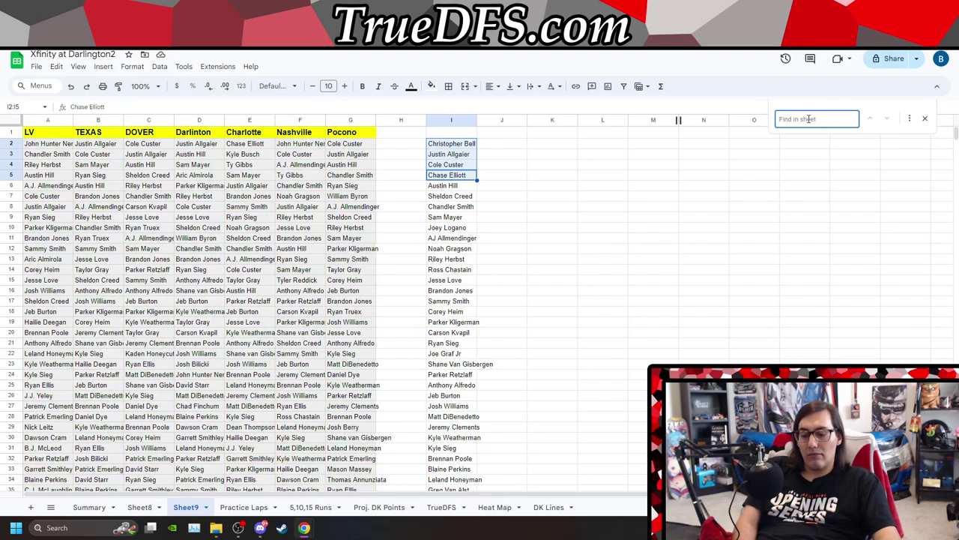
- Search Sheet9 for "jer", then for "kyle", to check the matching drivers' placings in the race columns
type("jer")
key("BackSpace")
key("BackSpace")
key("BackSpace")
type("kyle")
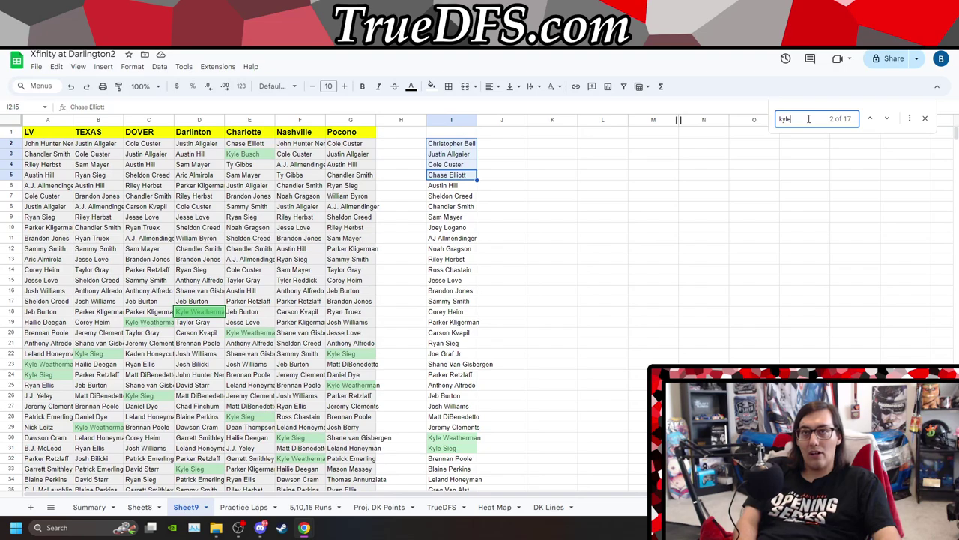
- Search Sheet9 for "poo" to check that driver's placings in the race columns, then clear the search term
key("BackSpace")
key("BackSpace")
key("BackSpace")
key("BackSpace")
type("poo")
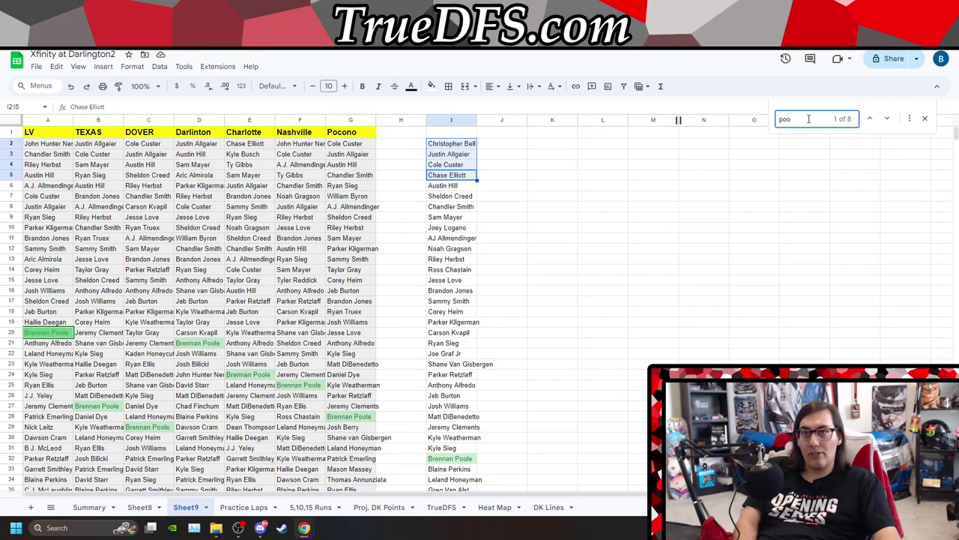
key("BackSpace")
key("BackSpace")
key("BackSpace")
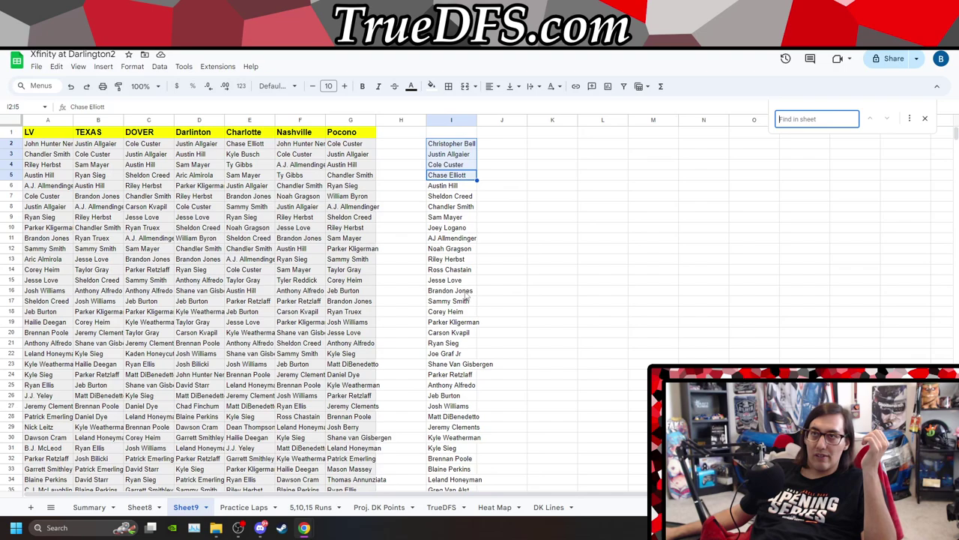
- Select the mid-priced drivers in I15:I22 on Sheet9 and review the rest of the driver list in column I
left_click_drag(466, 280, 466, 359)
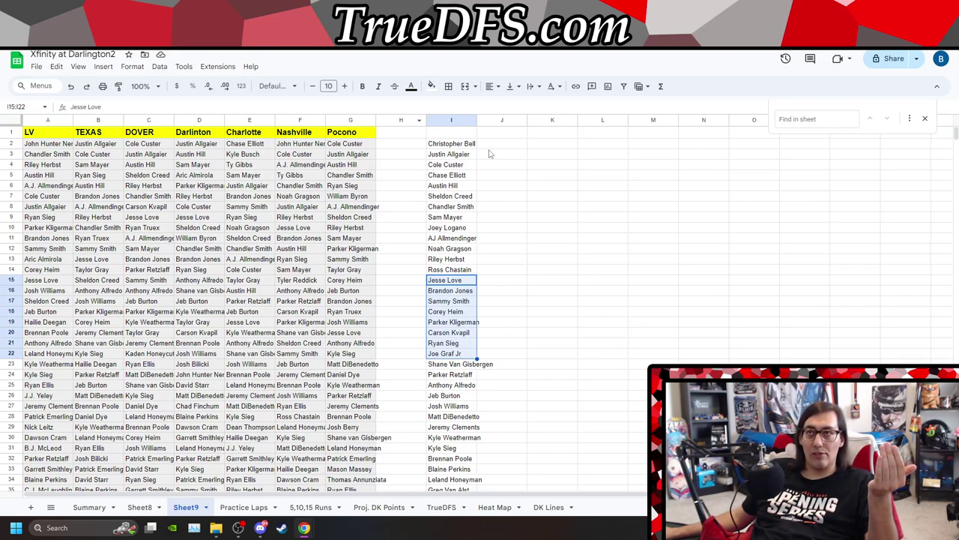
scroll(480, 382, "down", 2)
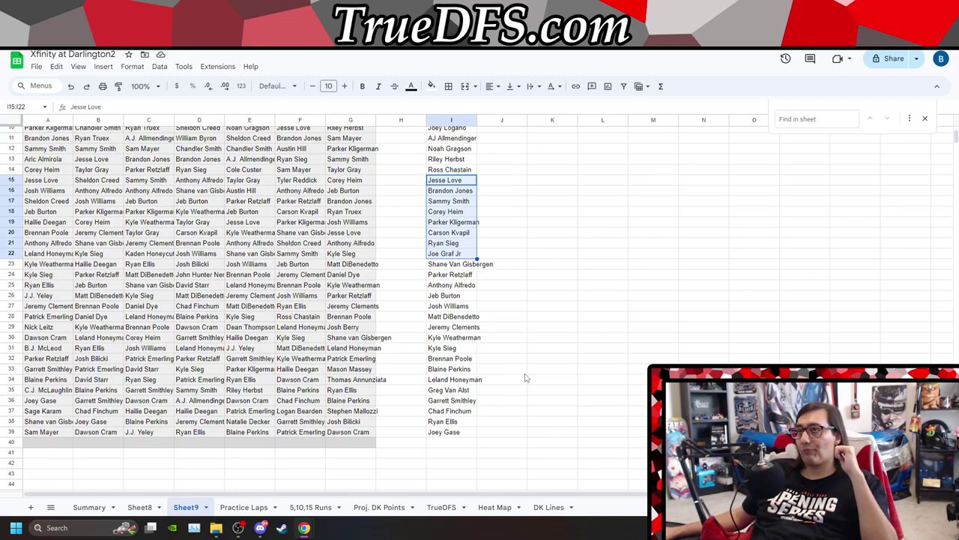
scroll(483, 425, "up", 2)
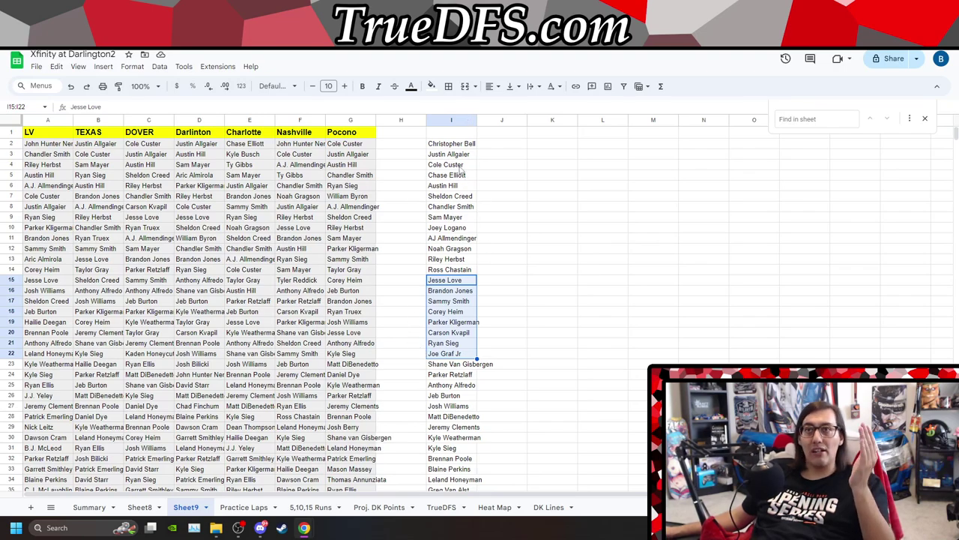
scroll(461, 171, "down", 3)
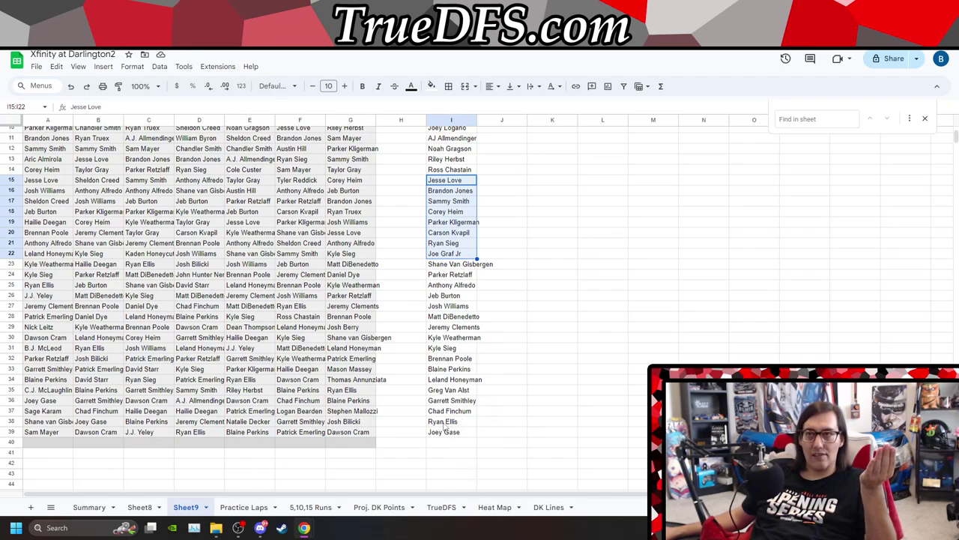
- Check the cheapest drivers' salaries on Sheet8, then return to Sheet9 and review its driver list from first to last
left_click(154, 507)
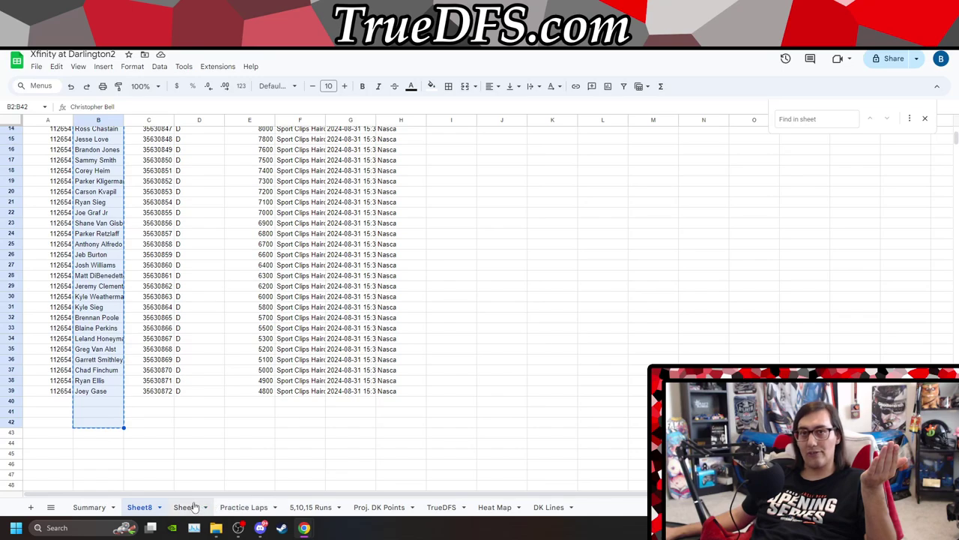
left_click(186, 507)
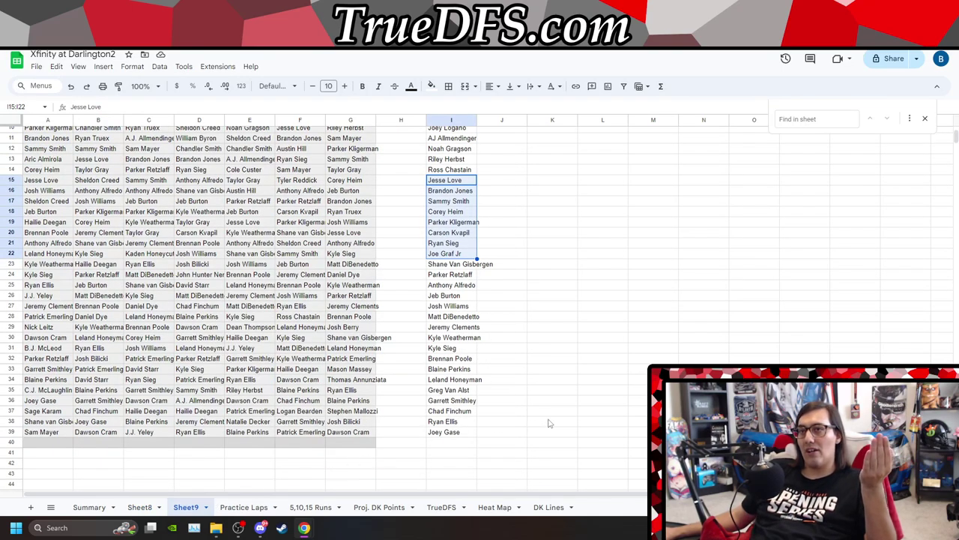
scroll(517, 459, "up", 3)
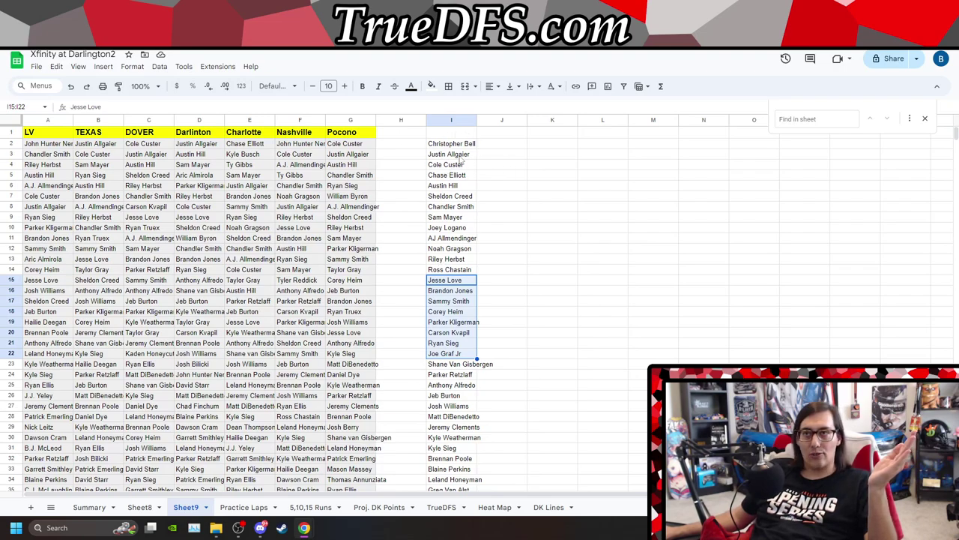
scroll(455, 383, "down", 5)
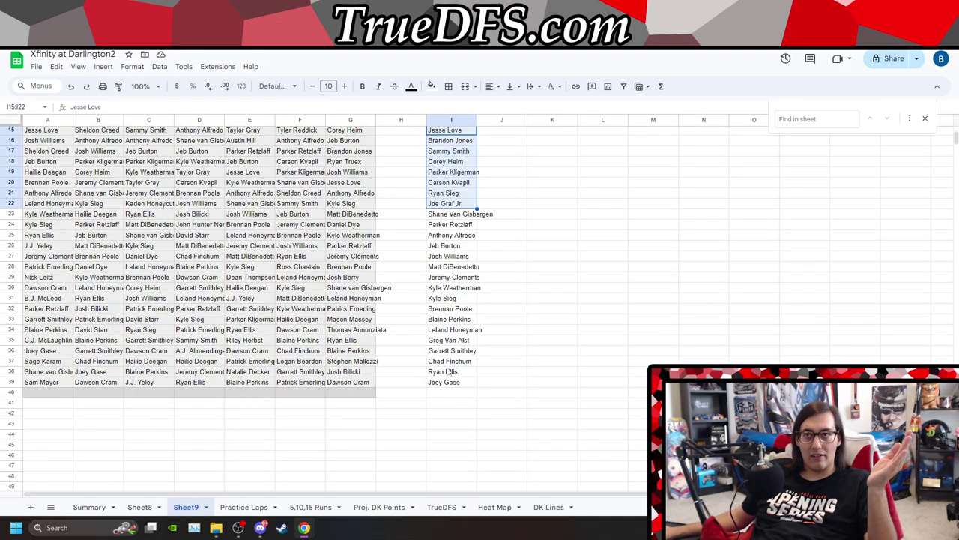
scroll(457, 397, "up", 2)
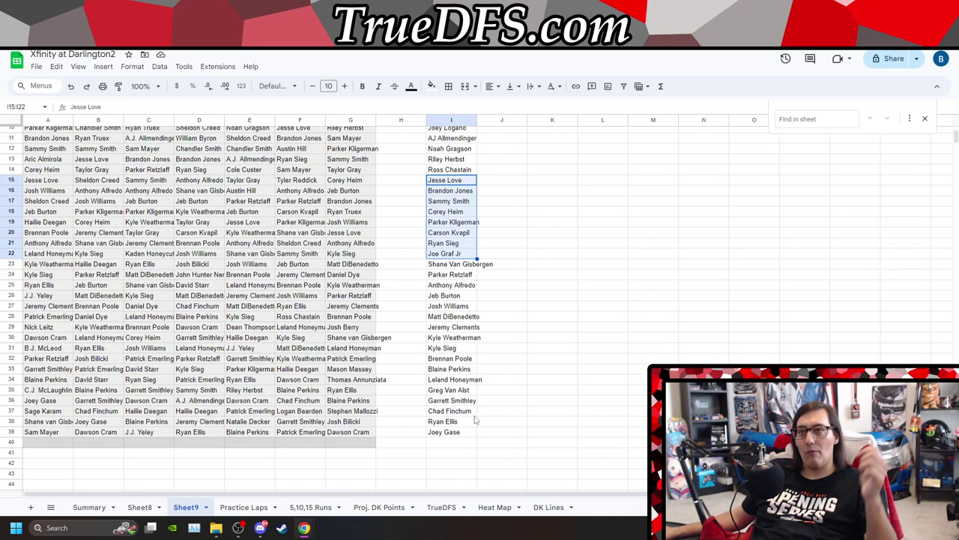
- Add I38, I32:I34 and I2:I5 in the driver list on Sheet9 to the existing selection
left_click(454, 421)
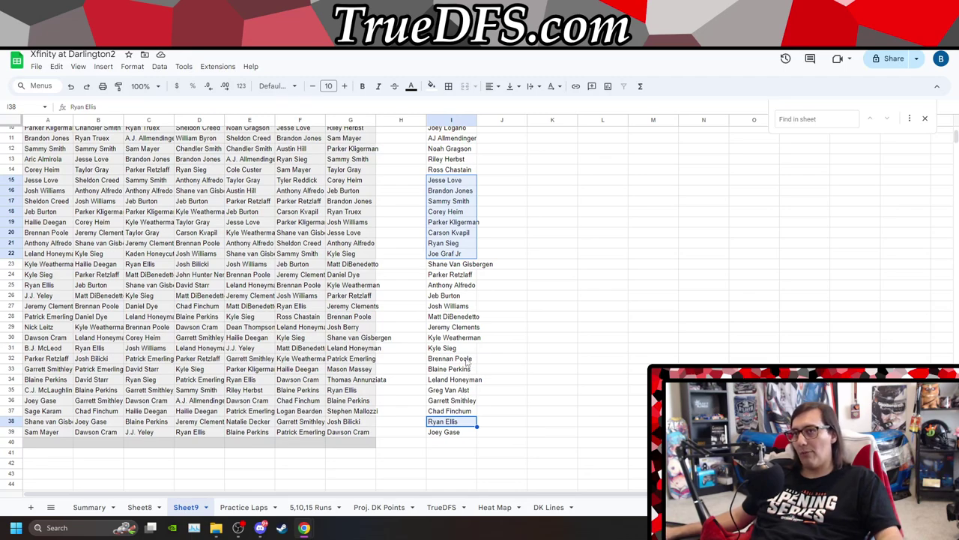
left_click_drag(465, 360, 461, 381)
scroll(463, 437, "up", 4)
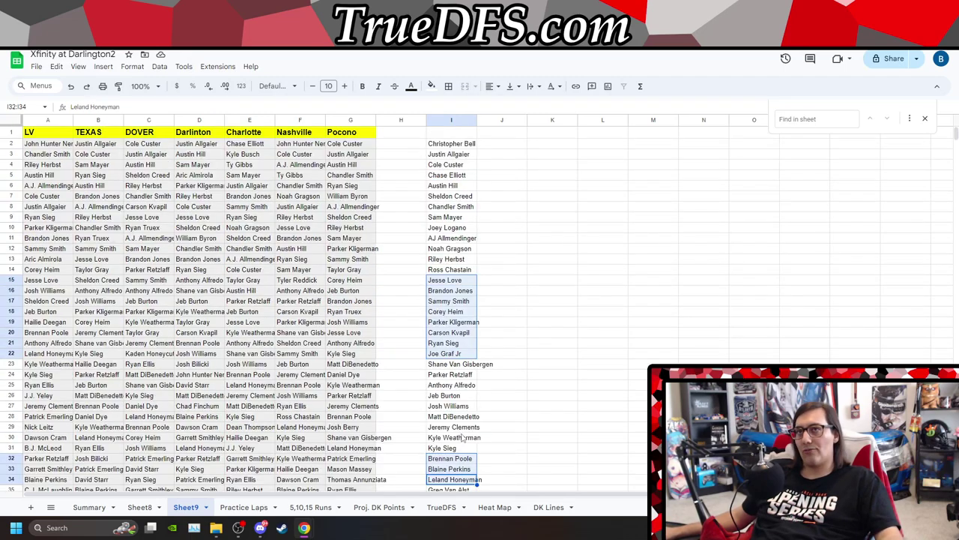
left_click_drag(452, 146, 460, 176)
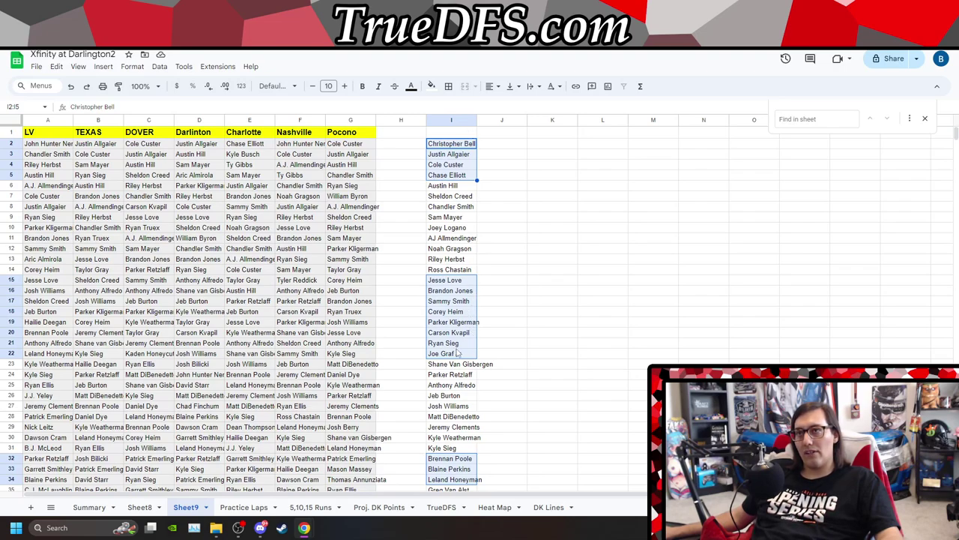
- Review the marked drivers in column I of Sheet9, then select the next tier in I6:J14
scroll(459, 357, "down", 2)
scroll(471, 434, "down", 2)
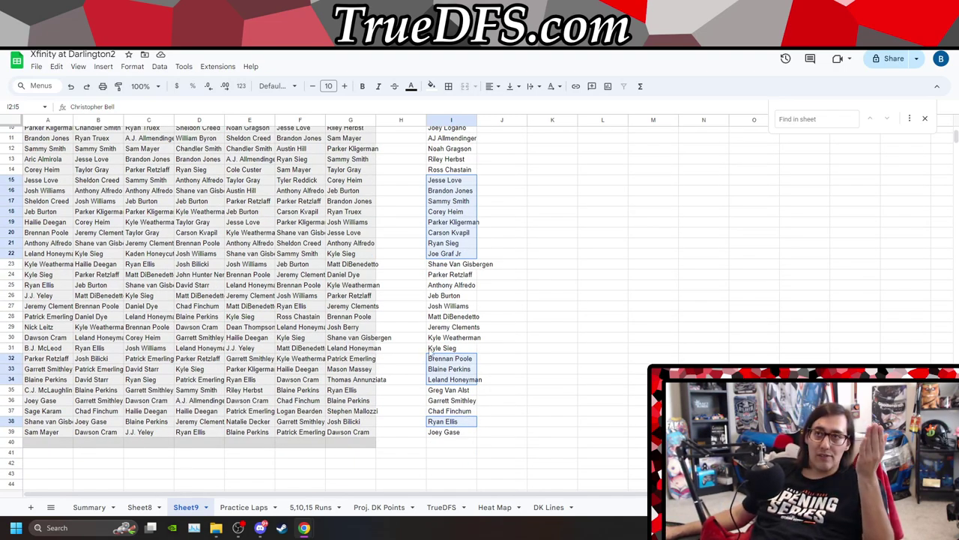
scroll(466, 416, "up", 4)
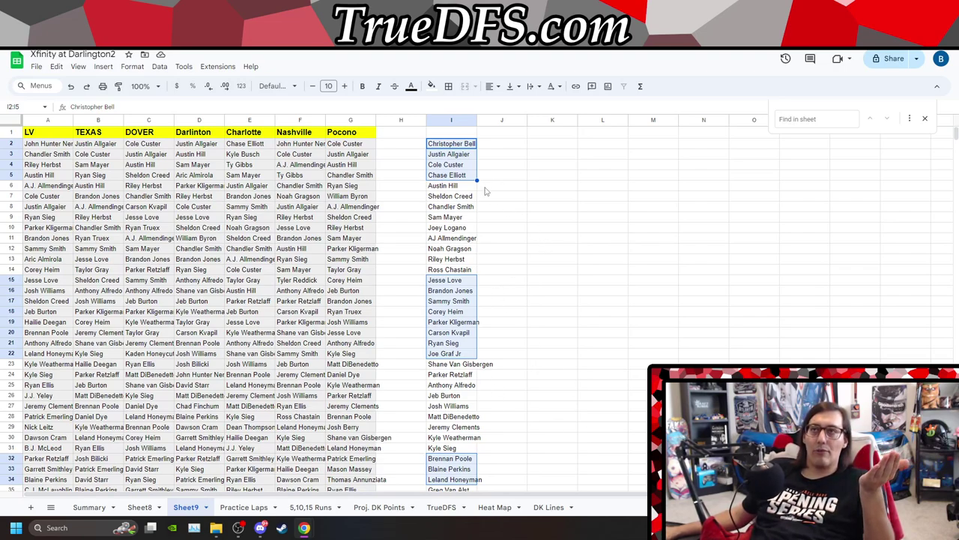
left_click_drag(482, 188, 467, 269)
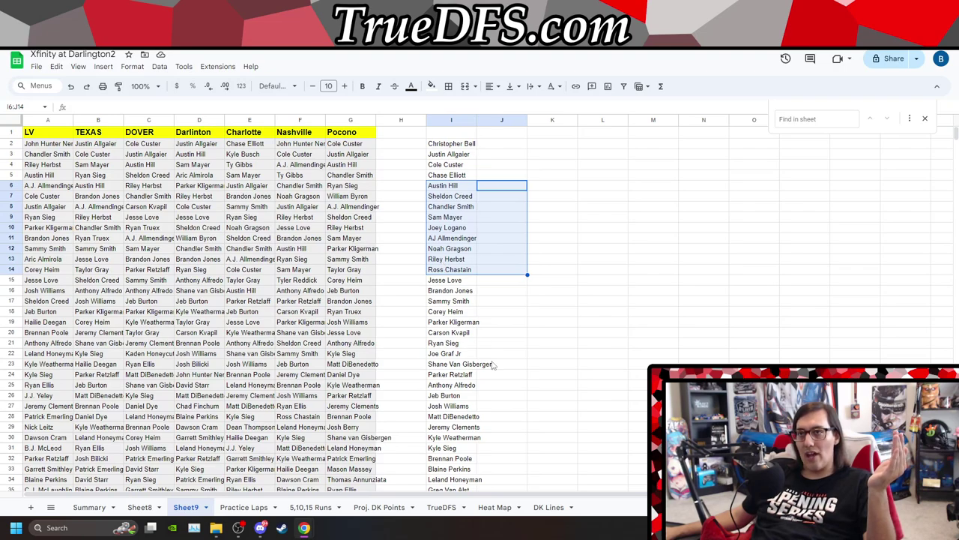
- Select the cheaper drivers in I25:I31 on Sheet9 and review the whole driver list against them
scroll(500, 387, "down", 3)
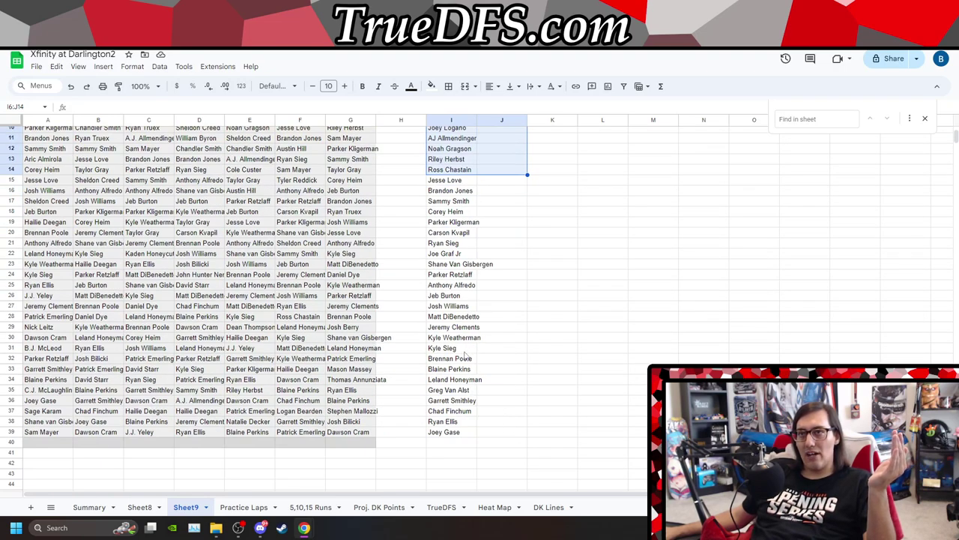
left_click_drag(464, 351, 449, 286)
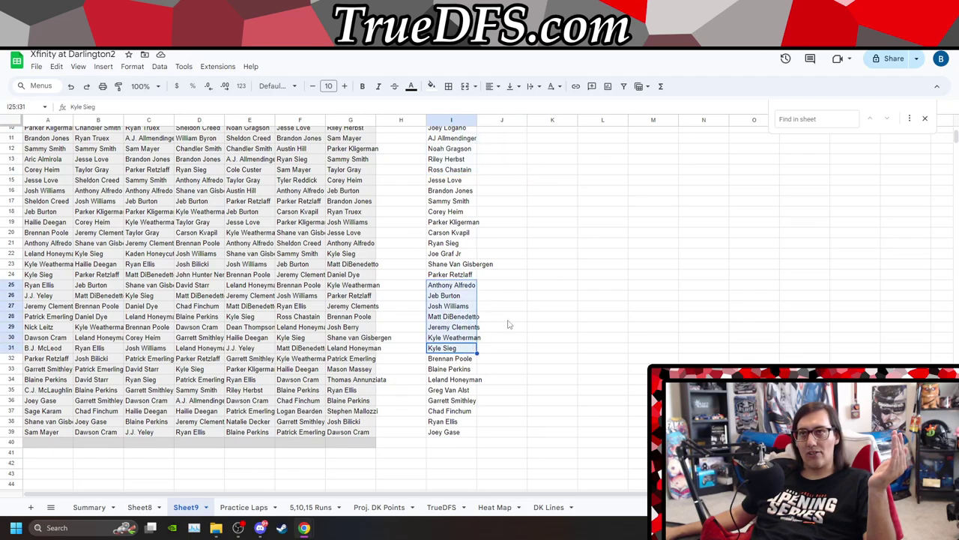
scroll(460, 358, "up", 3)
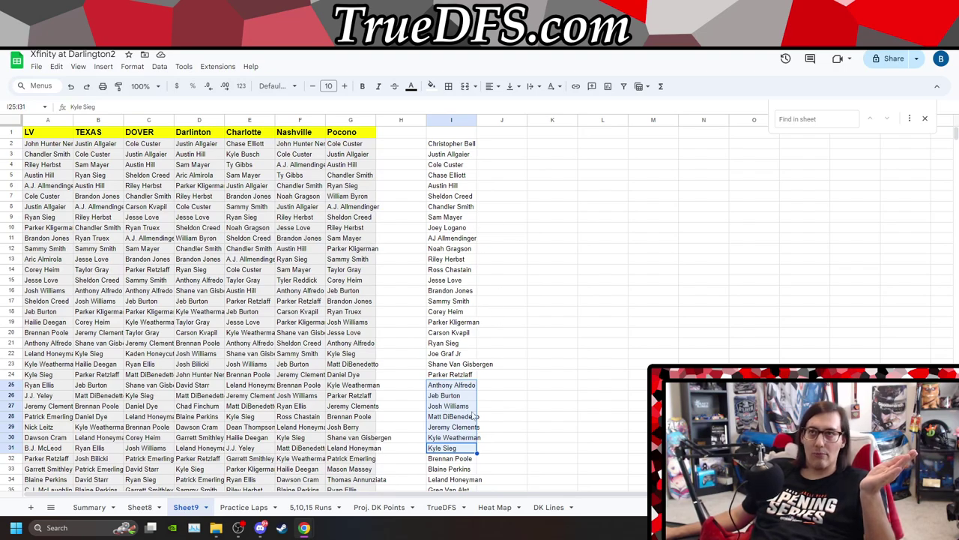
scroll(473, 415, "down", 5)
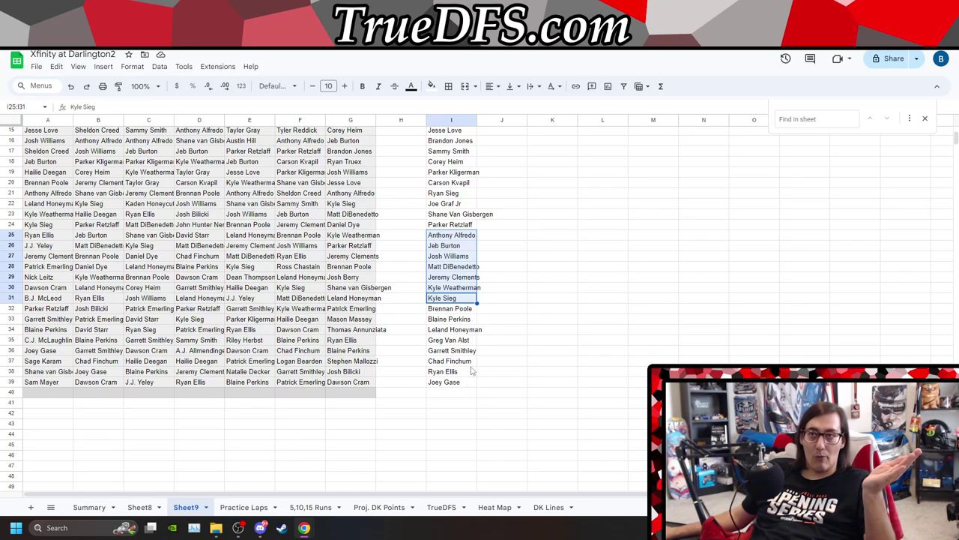
scroll(468, 255, "up", 4)
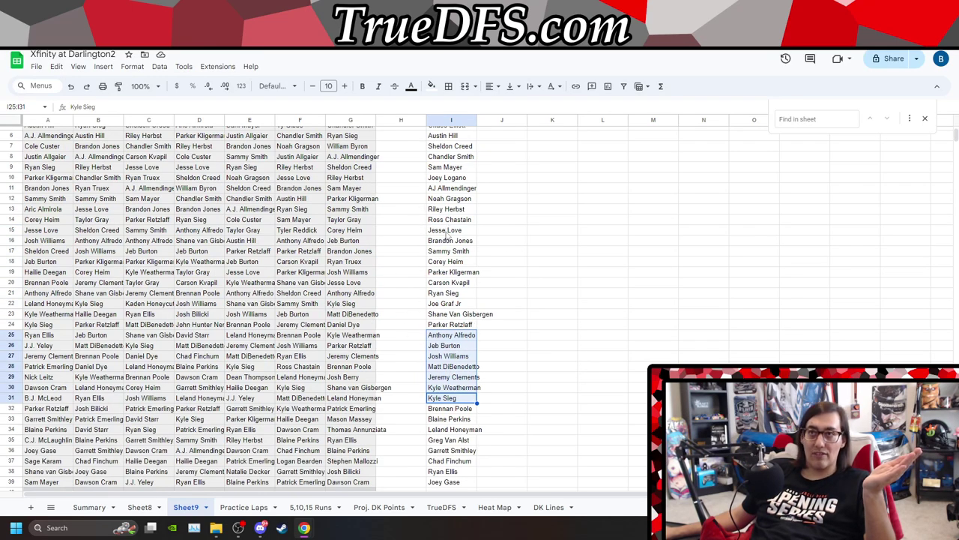
scroll(444, 303, "up", 2)
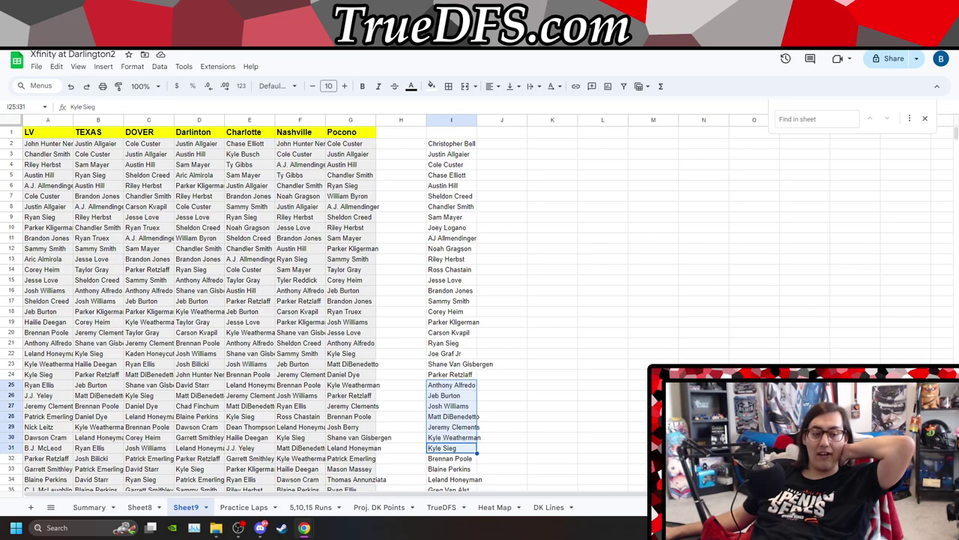
- Switch to the Racing-Reference track page and open Cup races 2024-13, 2023-27, 2023-13, 2022-27 and 2022-12 in new tabs
key("alt+Tab")
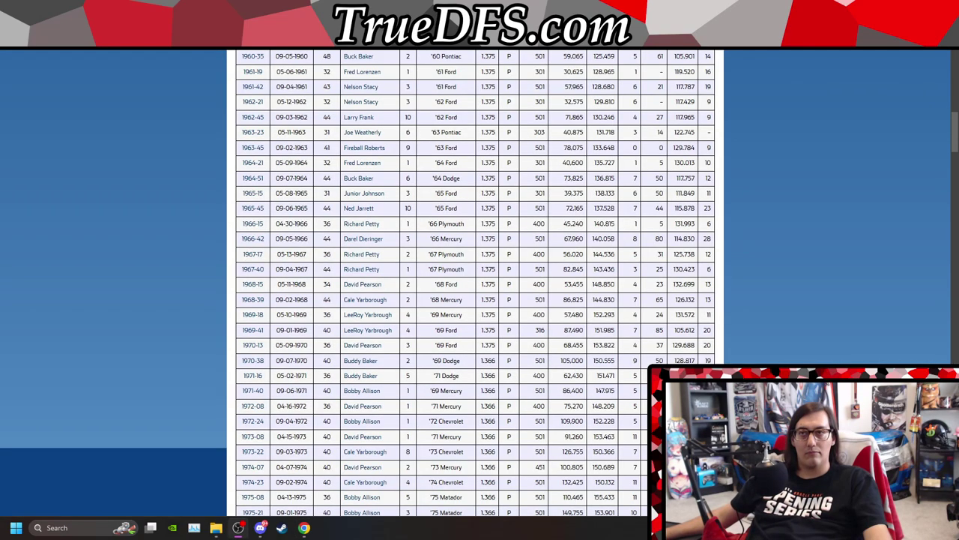
scroll(472, 330, "down", 20)
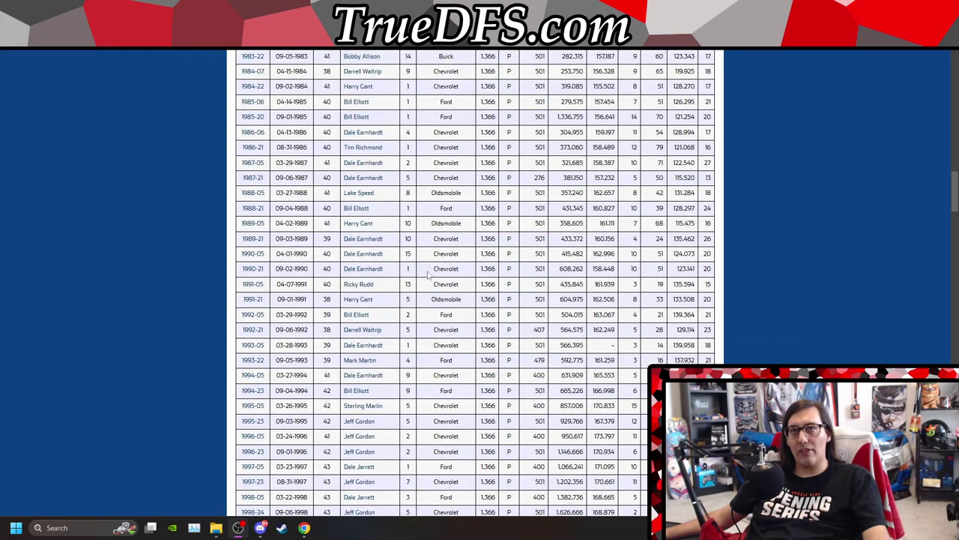
scroll(375, 272, "down", 1)
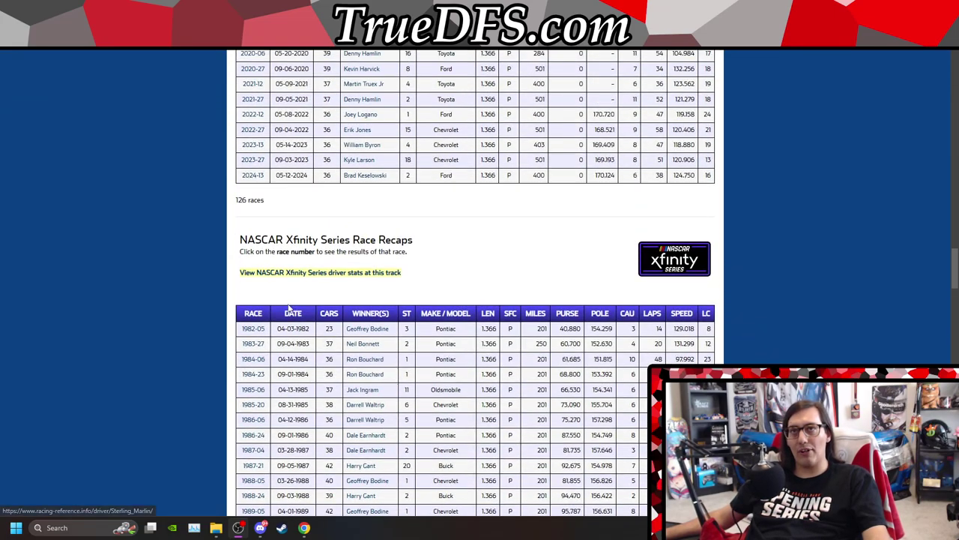
right_click(259, 178)
left_click(266, 185)
right_click(244, 162)
left_click(271, 172)
right_click(258, 145)
left_click(270, 155)
right_click(253, 133)
left_click(263, 142)
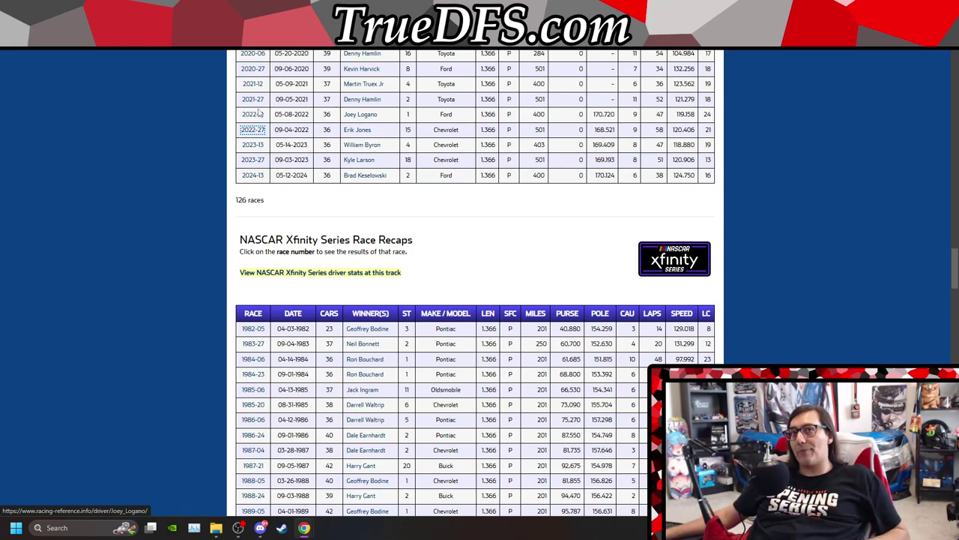
right_click(246, 114)
left_click(269, 183)
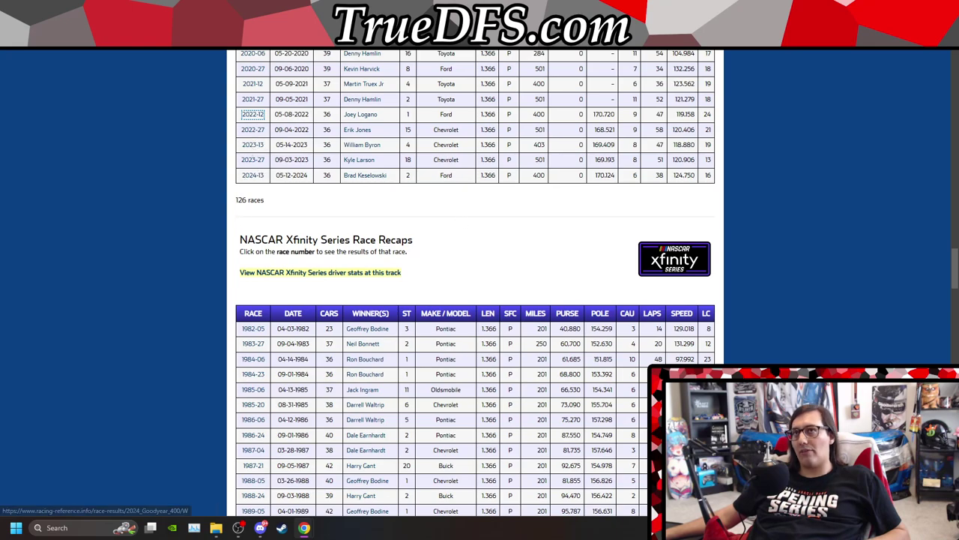
- Open the 2024 Goodyear 400 results and highlight the #12,17,19 turn 2 accident in the caution flag breakdown
left_click(252, 174)
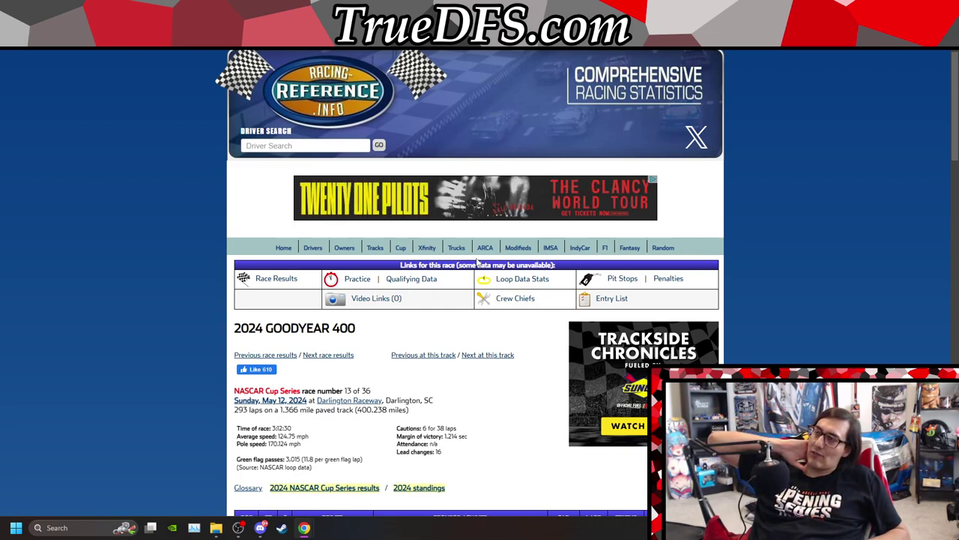
scroll(480, 359, "down", 5)
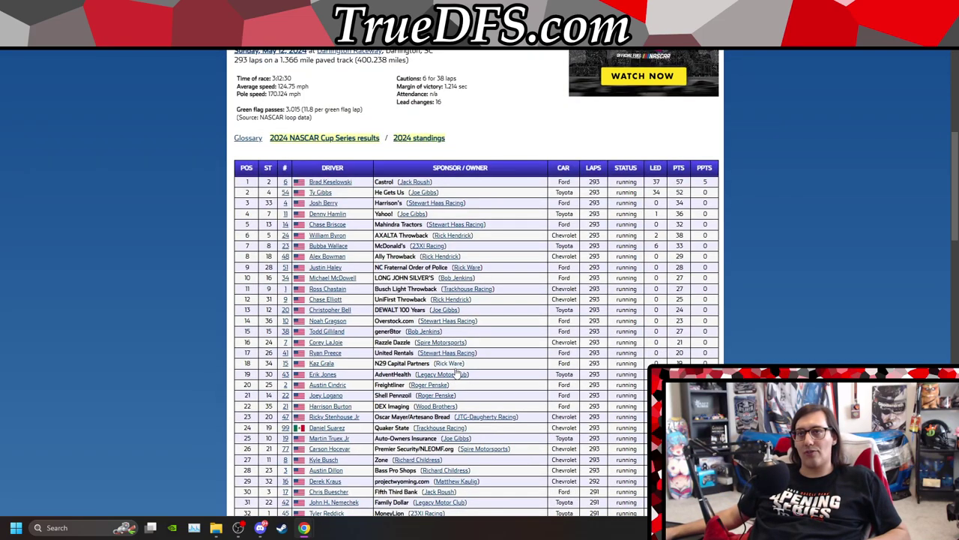
scroll(481, 373, "down", 7)
scroll(470, 315, "up", 1)
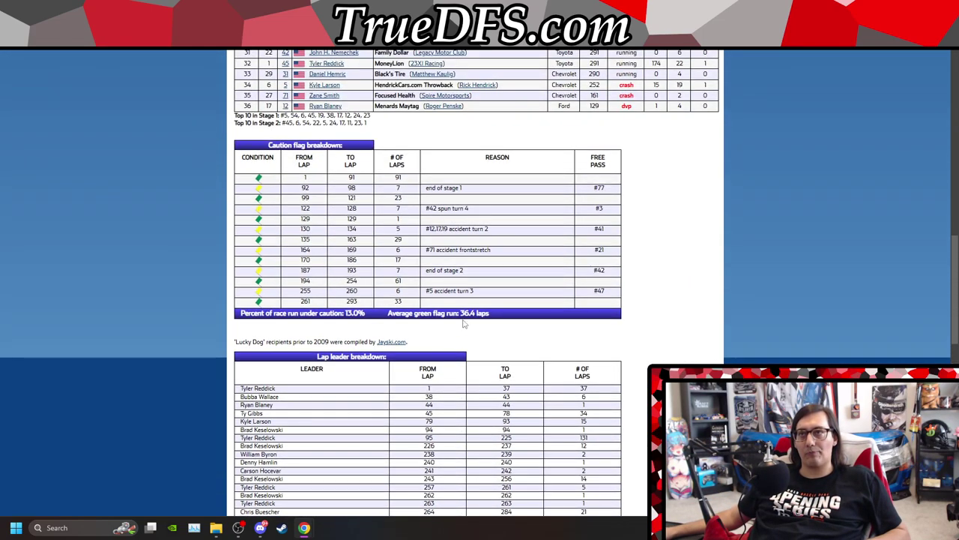
scroll(501, 306, "up", 2)
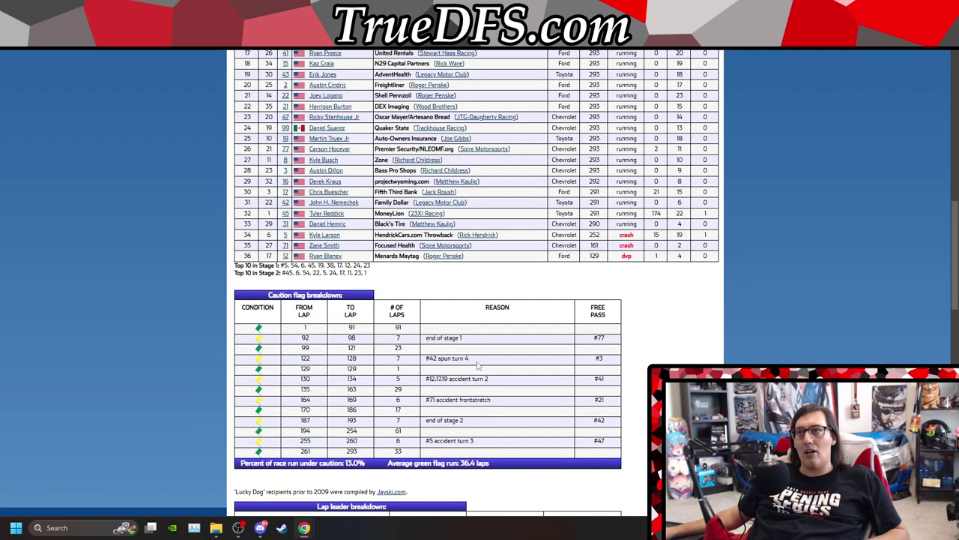
left_click_drag(458, 379, 424, 380)
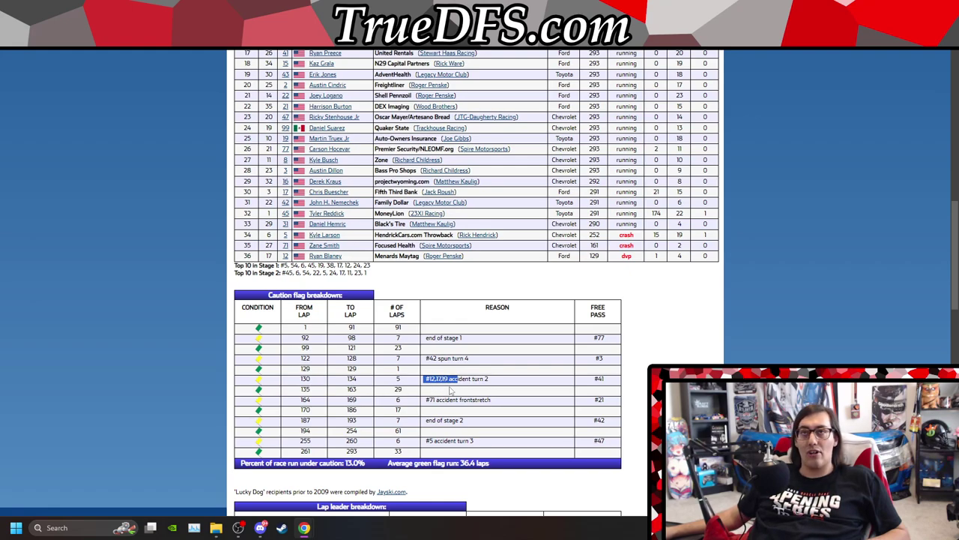
- Examine the 2024 Goodyear 400 finishing order, lap leader breakdown and percentage of the race run under caution
scroll(533, 426, "up", 3)
scroll(535, 394, "down", 2)
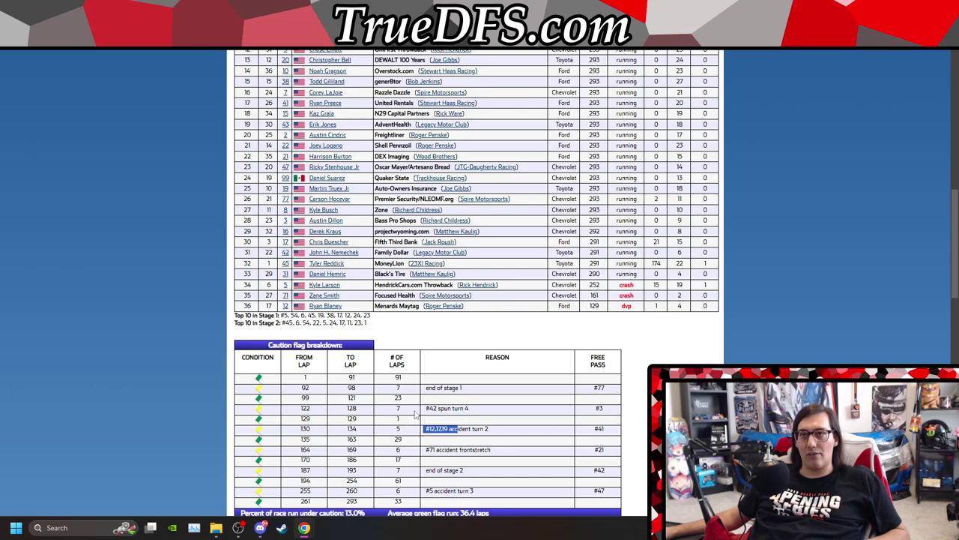
scroll(507, 411, "up", 2)
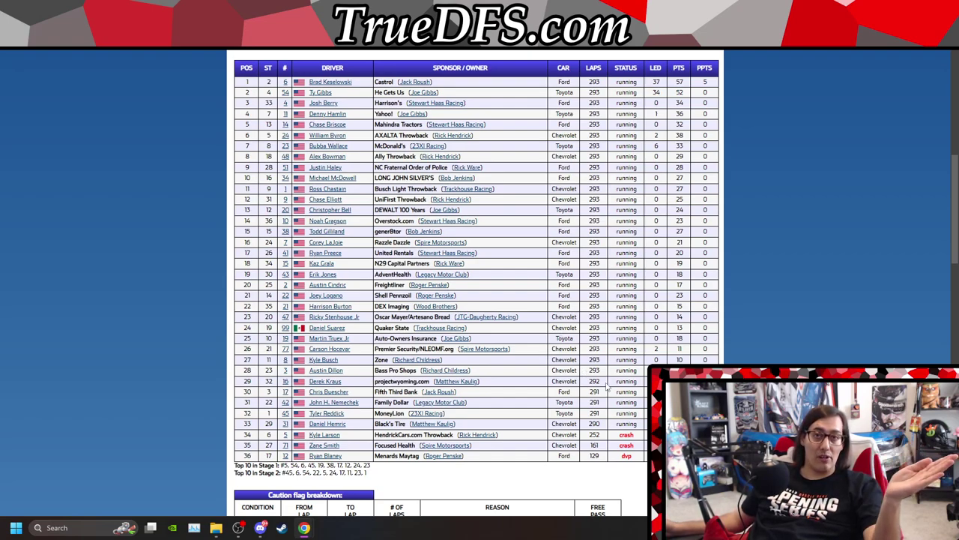
scroll(603, 383, "down", 10)
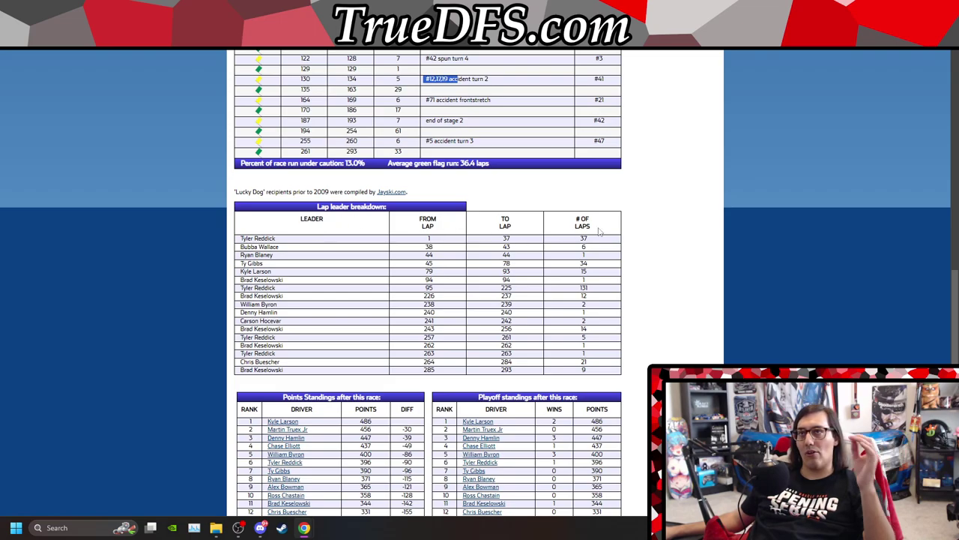
scroll(559, 238, "up", 4)
scroll(337, 317, "down", 2)
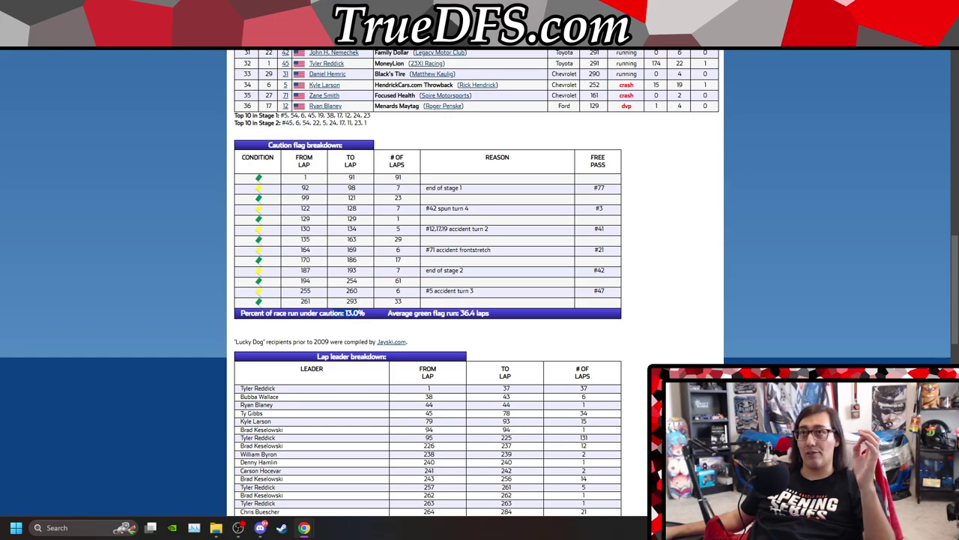
- Check the caution flag breakdowns of the two 2023 Darlington Cup races, 2023-27 and 2023-13
key("alt+Left")
scroll(355, 370, "down", 15)
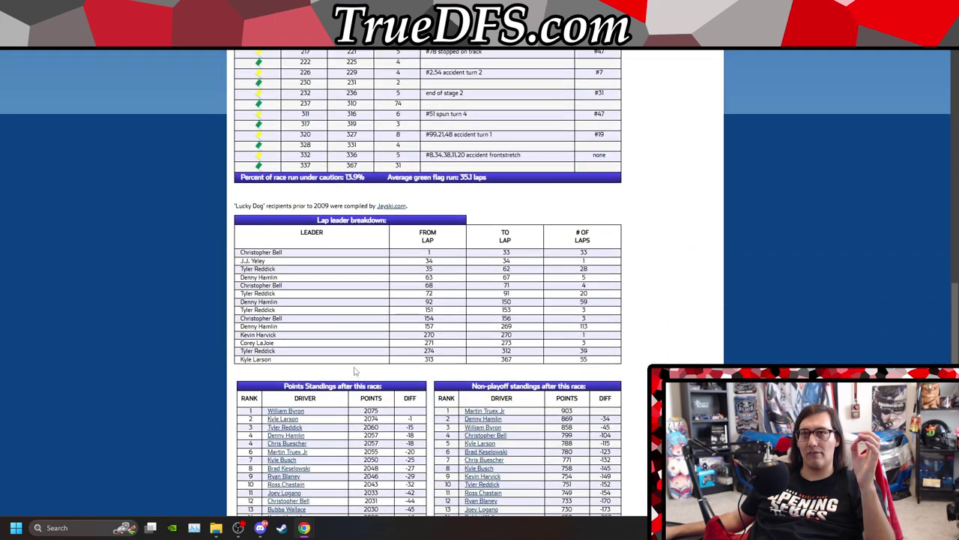
scroll(355, 370, "up", 2)
key("alt+Left")
scroll(421, 259, "down", 7)
scroll(422, 259, "down", 4)
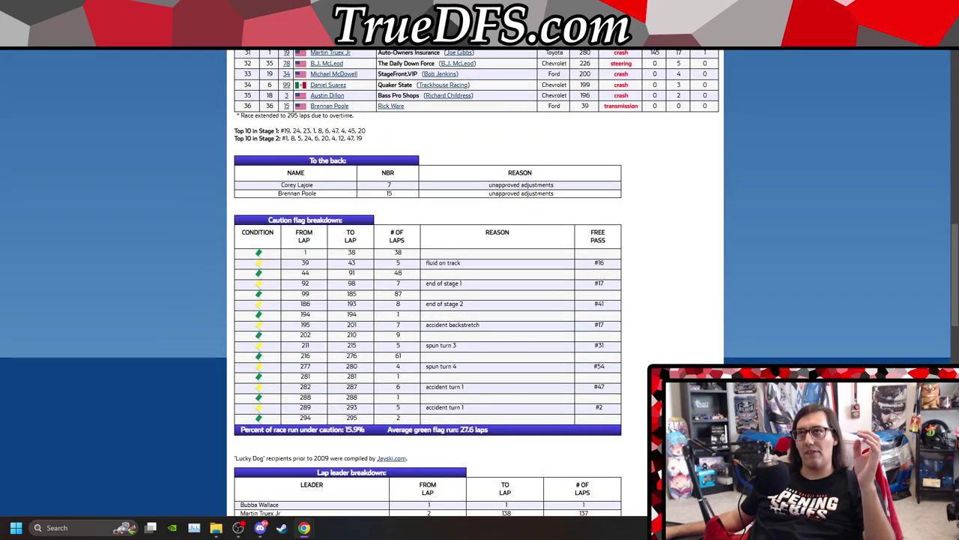
- Check the caution flag breakdowns of the two 2022 Darlington Cup races, 2022-27 and 2022-12
key("alt+Left")
scroll(370, 408, "down", 6)
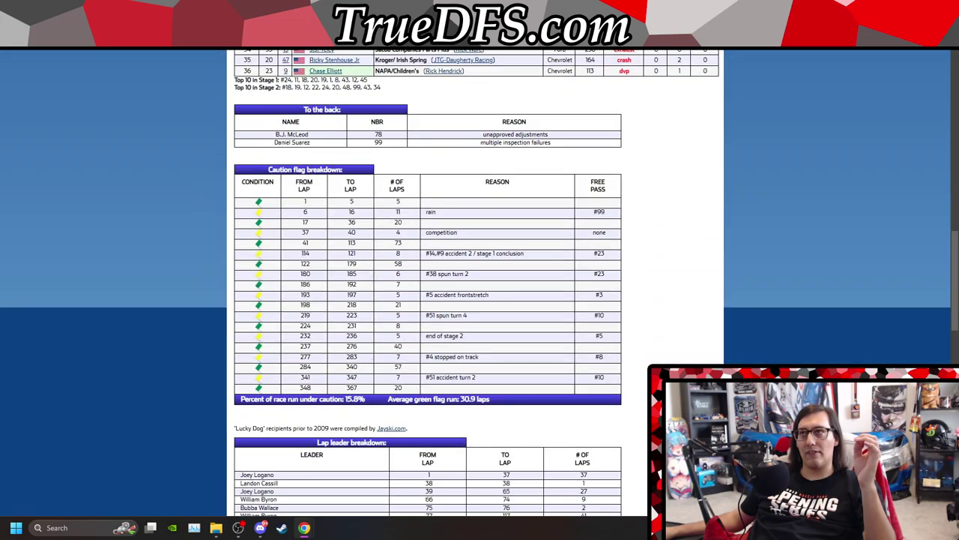
key("alt+Left")
scroll(360, 280, "down", 7)
scroll(360, 280, "down", 3)
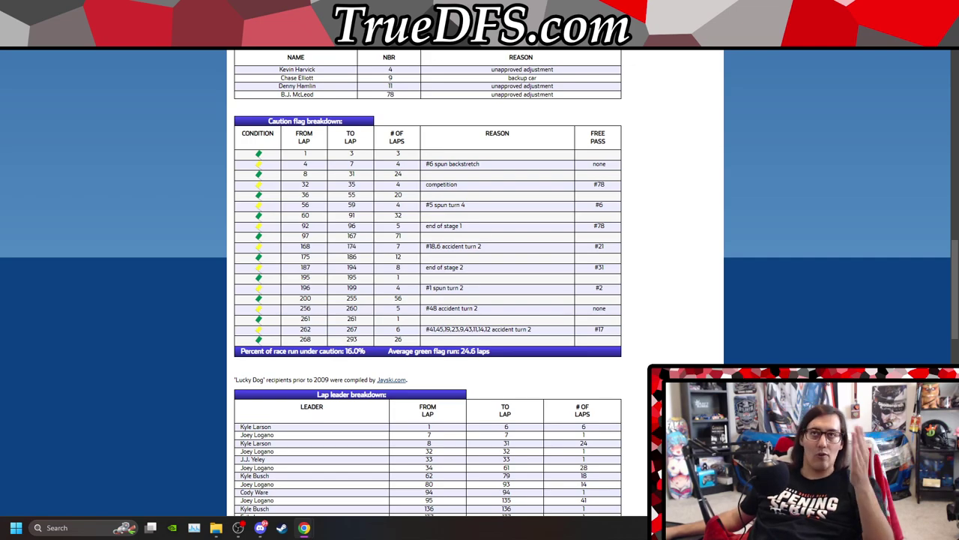
- Go through the opened 2022 to 2024 Darlington Cup races again, comparing their cautions, finishing orders and retirements
key("alt+Left")
key("alt+Right")
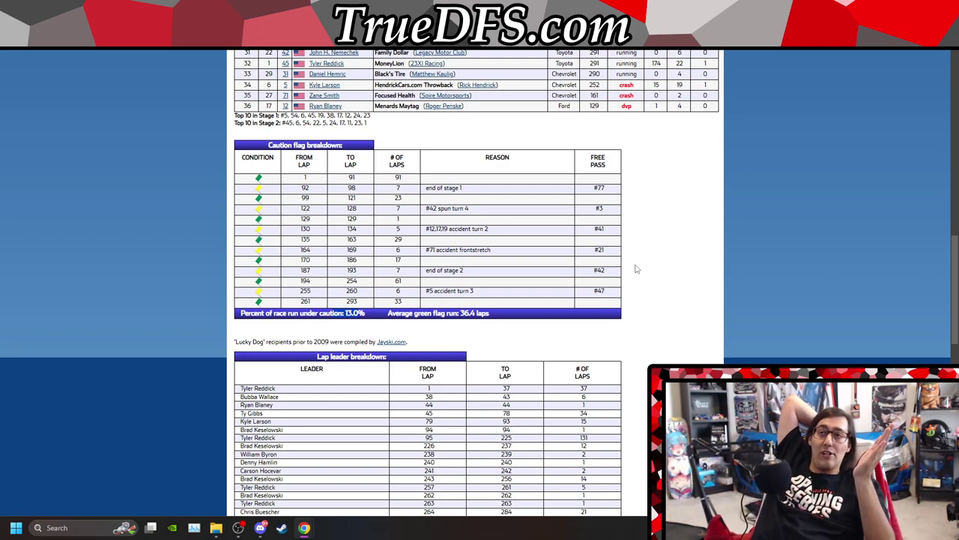
key("alt+Right")
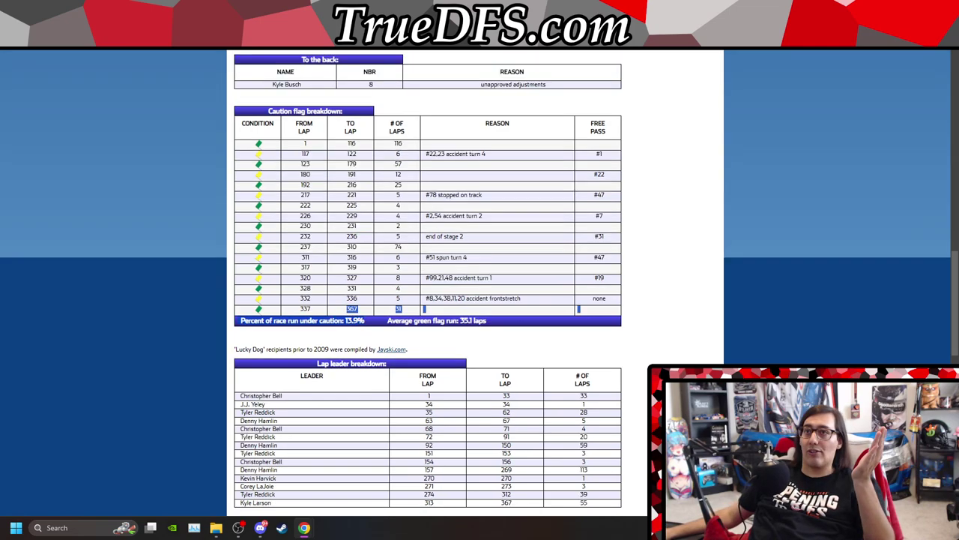
key("alt+Right")
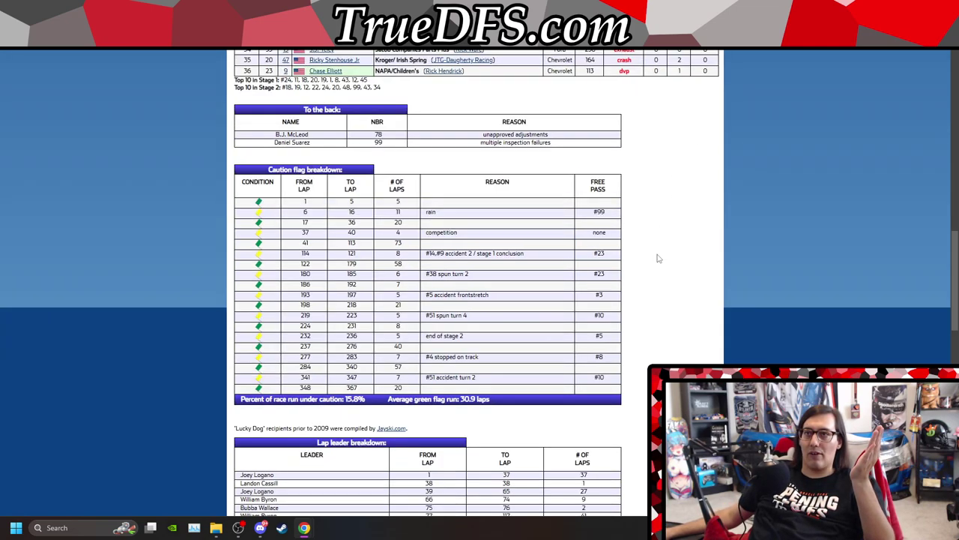
key("alt+Right")
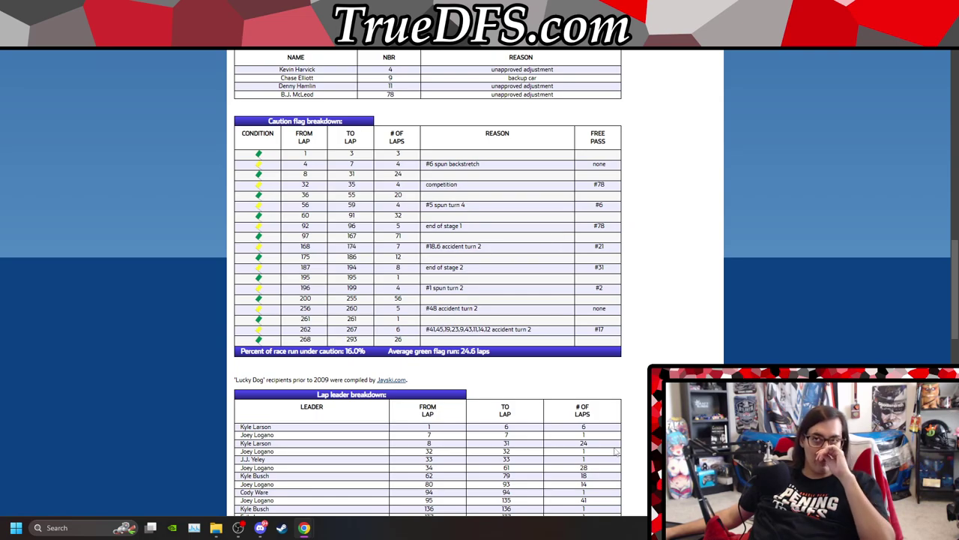
key("alt+Right")
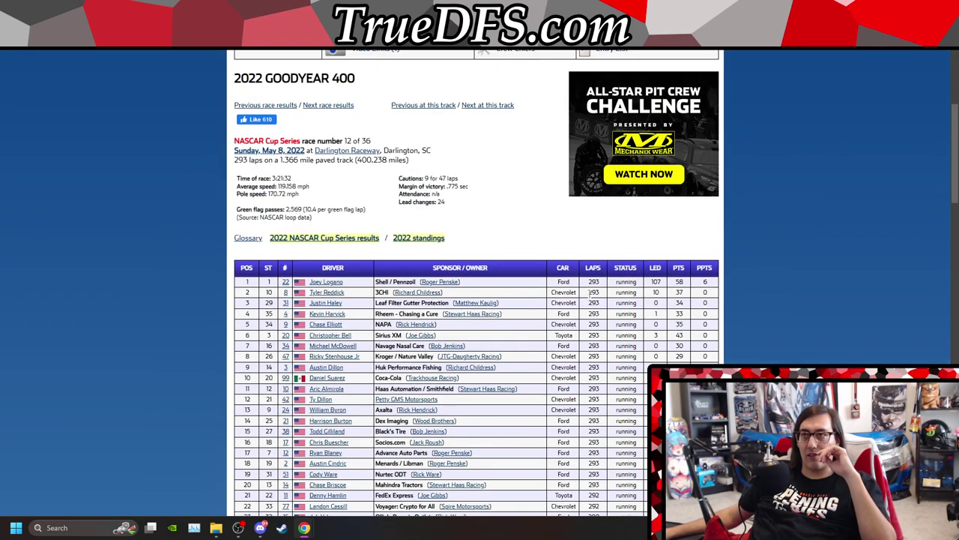
key("alt+Right")
scroll(584, 162, "up", 5)
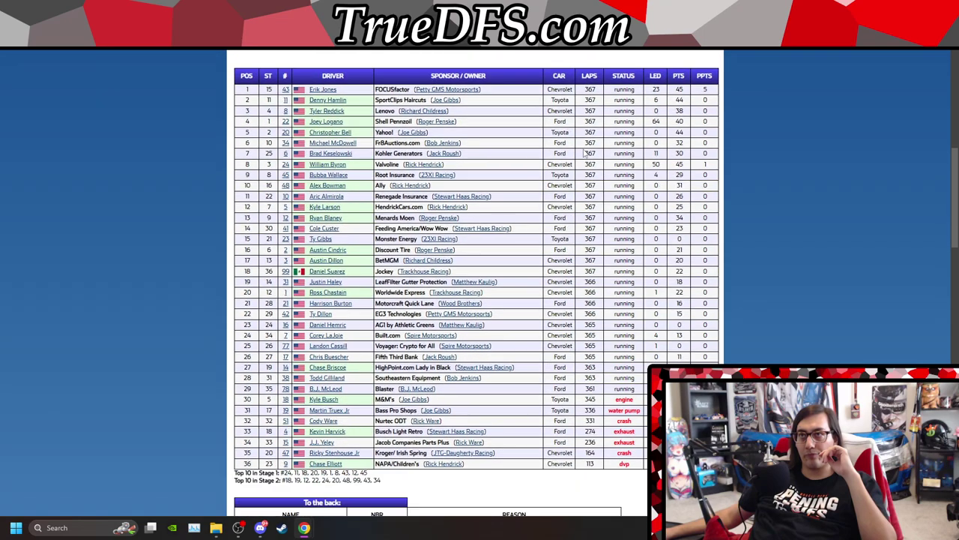
scroll(583, 162, "down", 3)
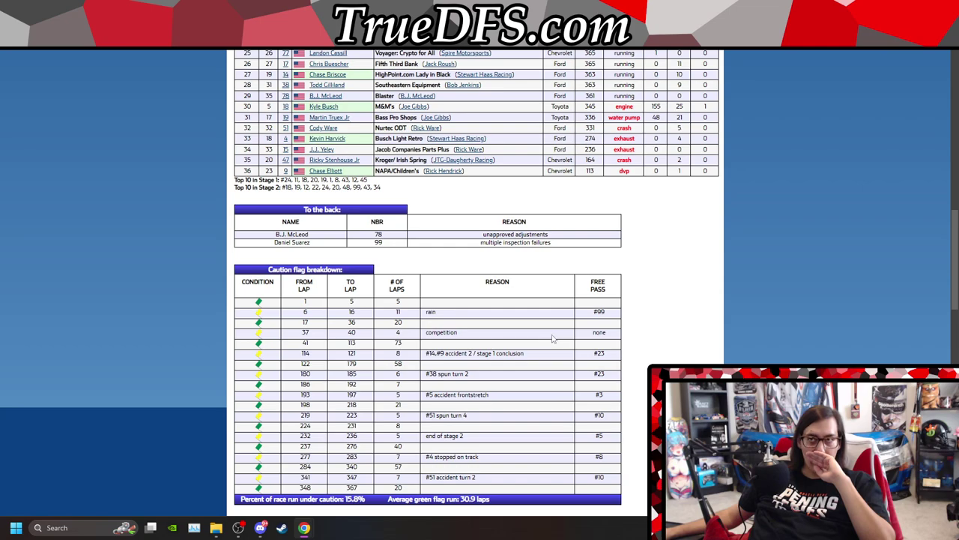
key("ctrl+Tab")
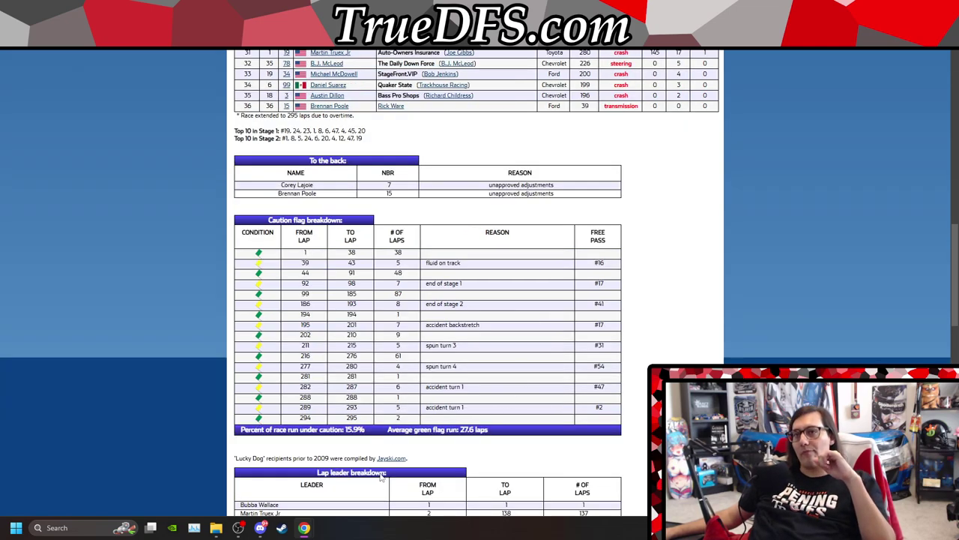
- Compare the caution breakdown and retirements of the 2024 Goodyear 400 with the finishing order of the 2023 Cook Out Southern 500
key("ctrl+Tab")
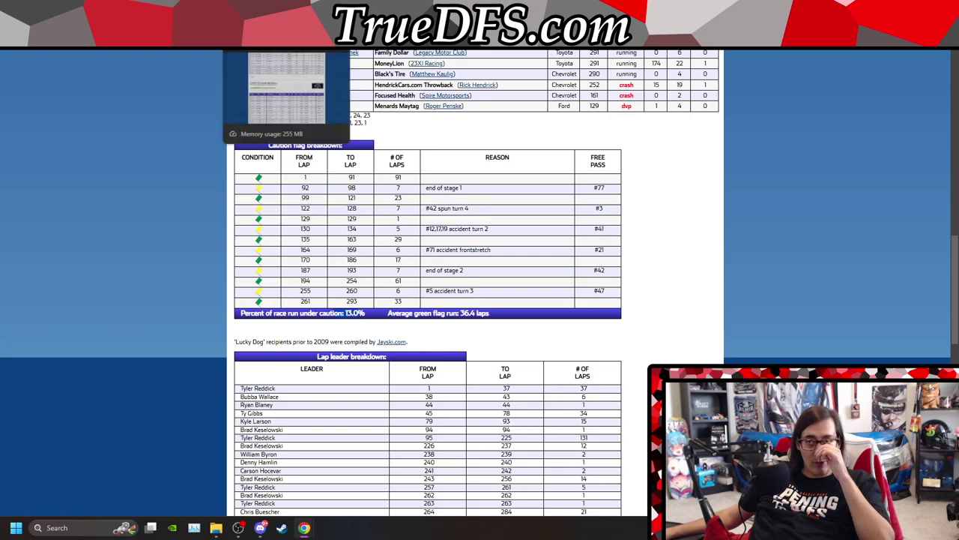
key("ctrl+Tab")
key("ctrl+Tab")
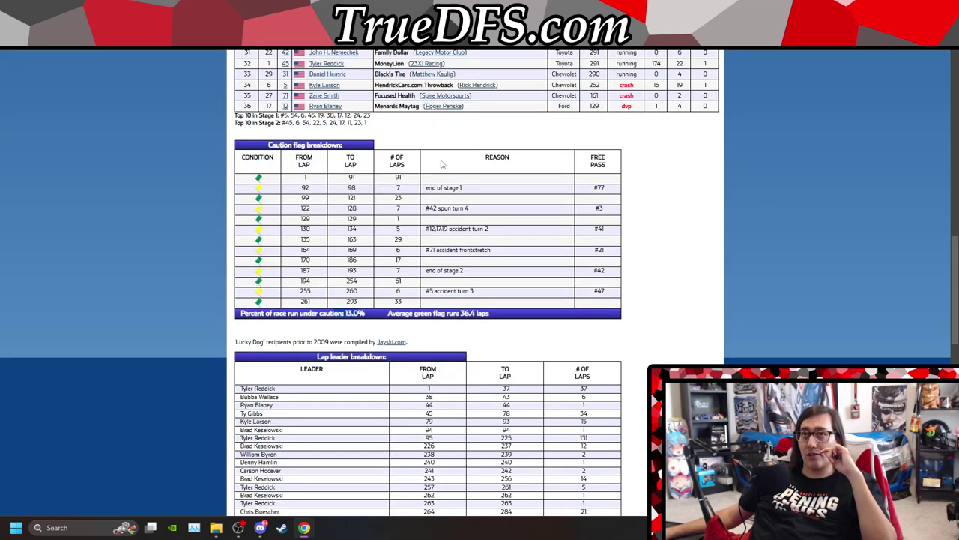
scroll(683, 307, "up", 1)
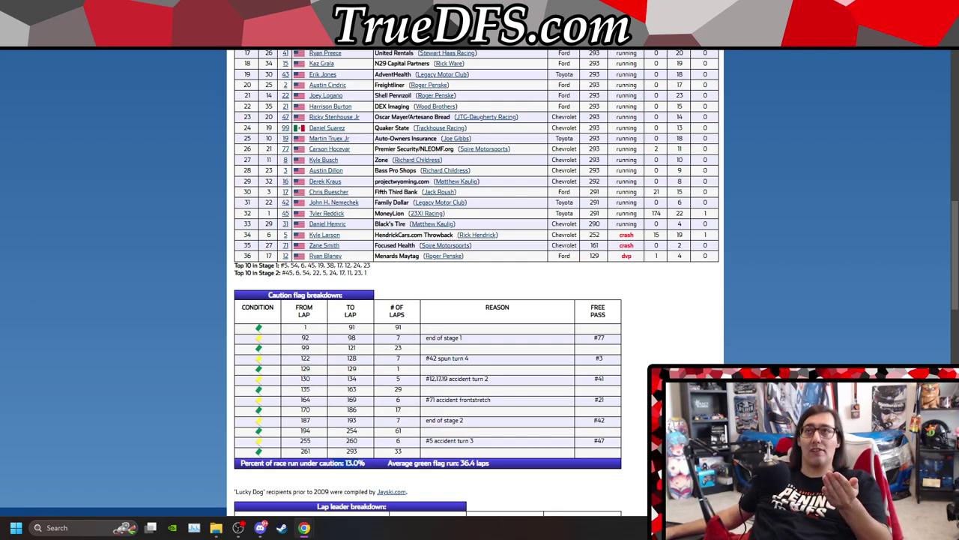
key("ctrl+Tab")
scroll(544, 321, "up", 4)
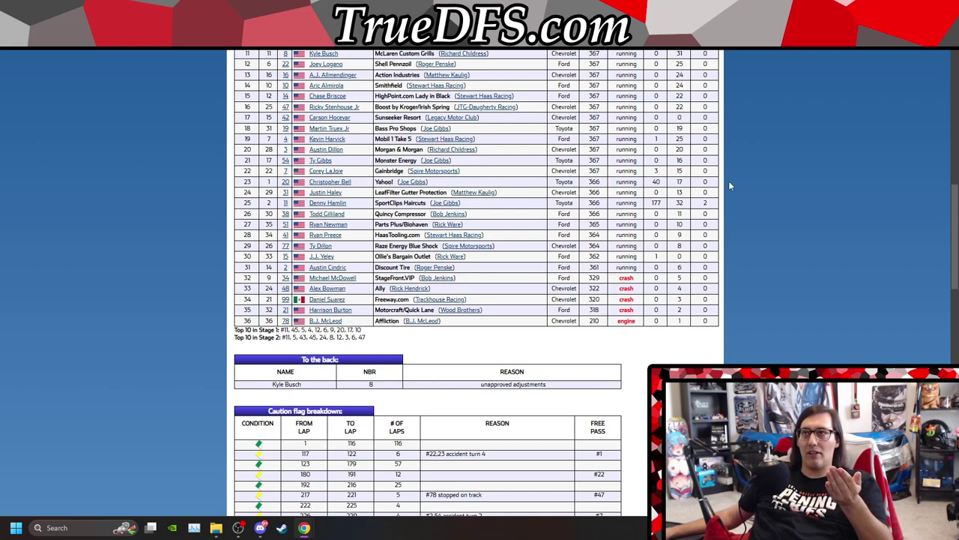
scroll(731, 187, "up", 3)
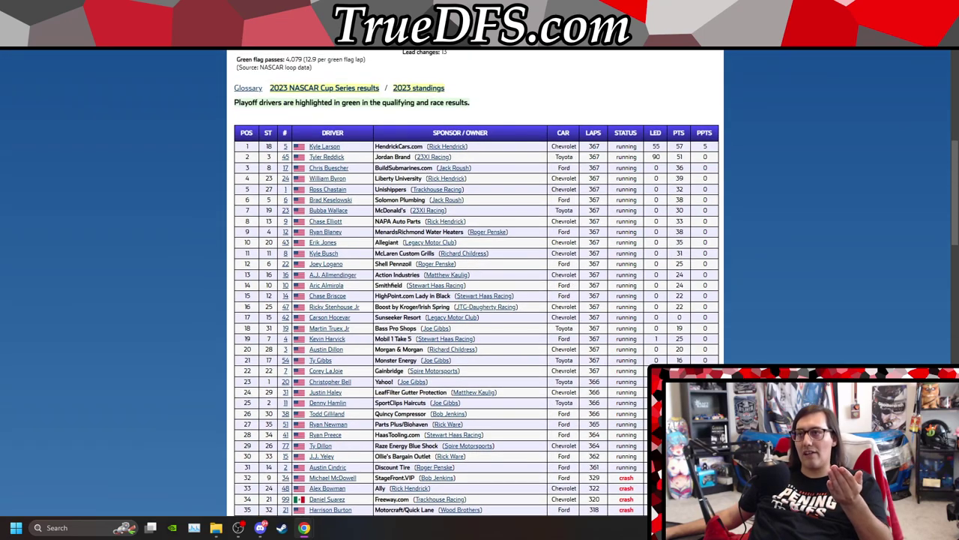
- Check the crashes, mechanical retirements and caution flags in the spring 2023 and both 2022 Darlington Cup races
left_click_drag(638, 381, 628, 382)
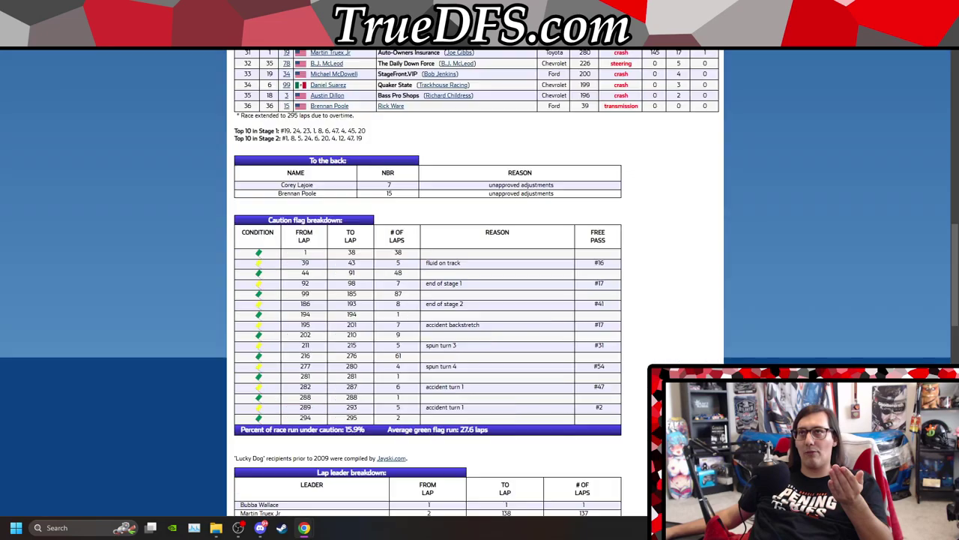
scroll(630, 315, "down", 2)
scroll(630, 315, "up", 6)
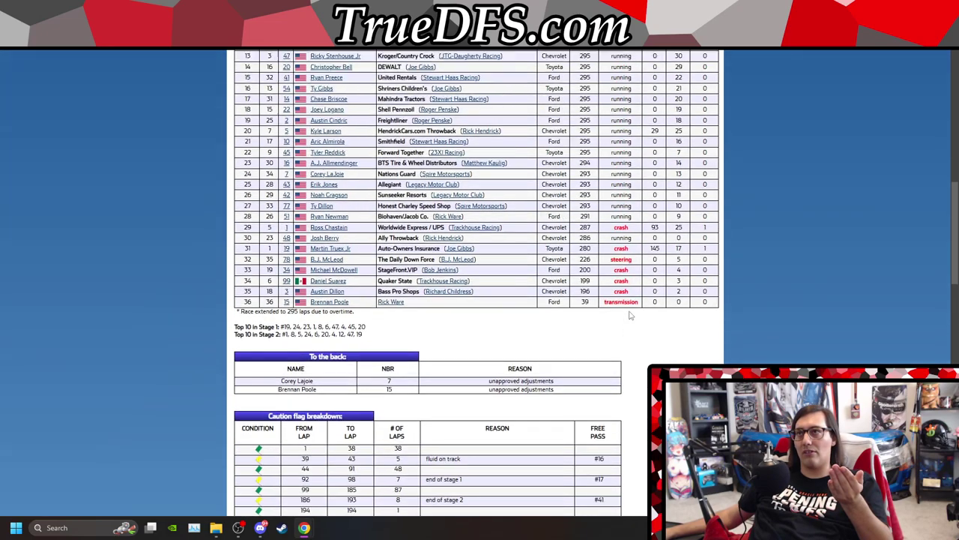
left_click_drag(663, 357, 602, 355)
left_click(657, 332)
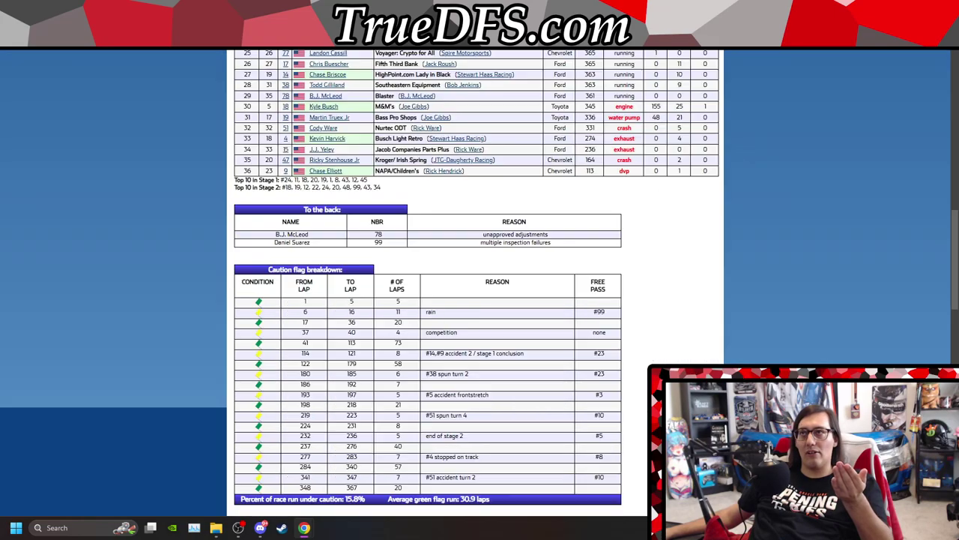
scroll(655, 298, "down", 4)
scroll(655, 299, "up", 6)
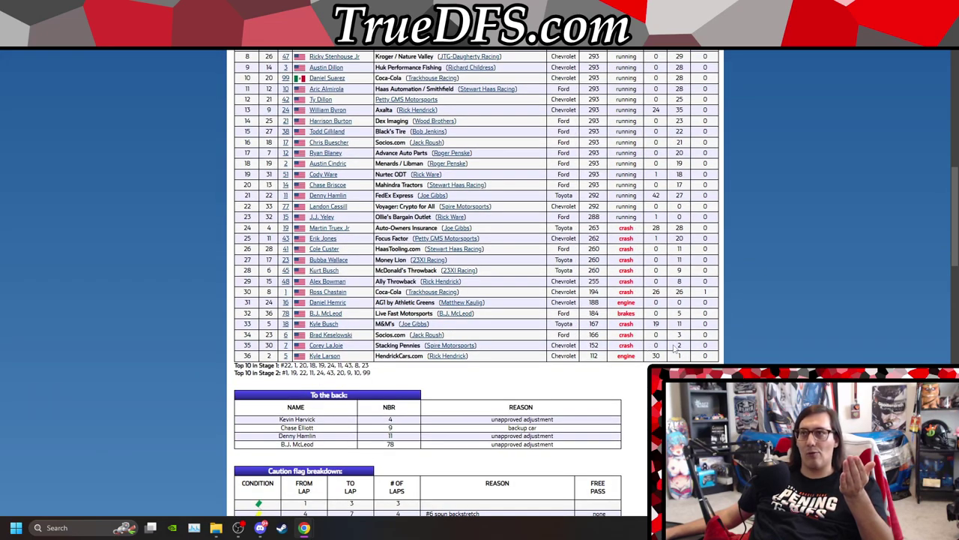
left_click_drag(665, 329, 669, 139)
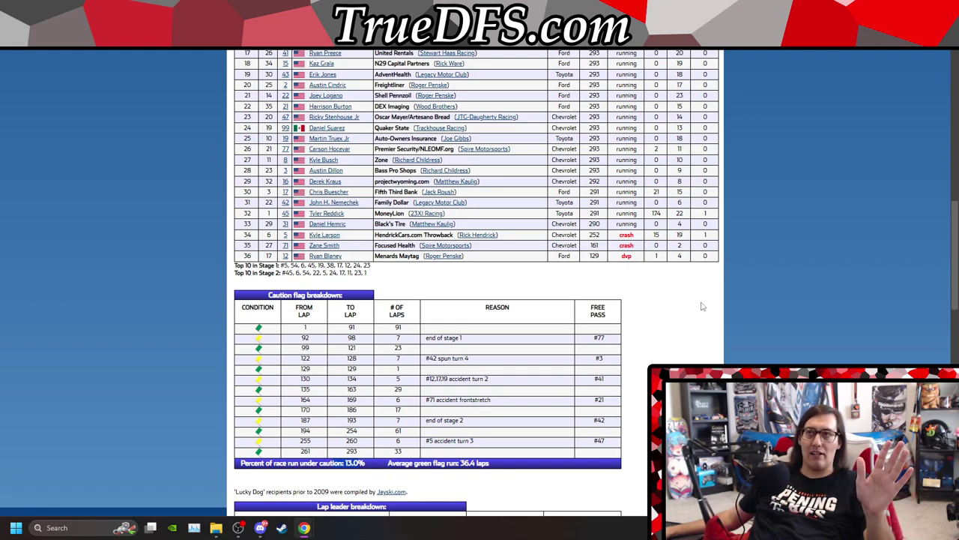
- Compare laps led with finishing positions in the 2024 Goodyear 400 and the 2023 Cook Out Southern 500
left_click_drag(663, 214, 652, 214)
left_click(659, 193)
double_click(657, 213)
scroll(657, 213, "up", 2)
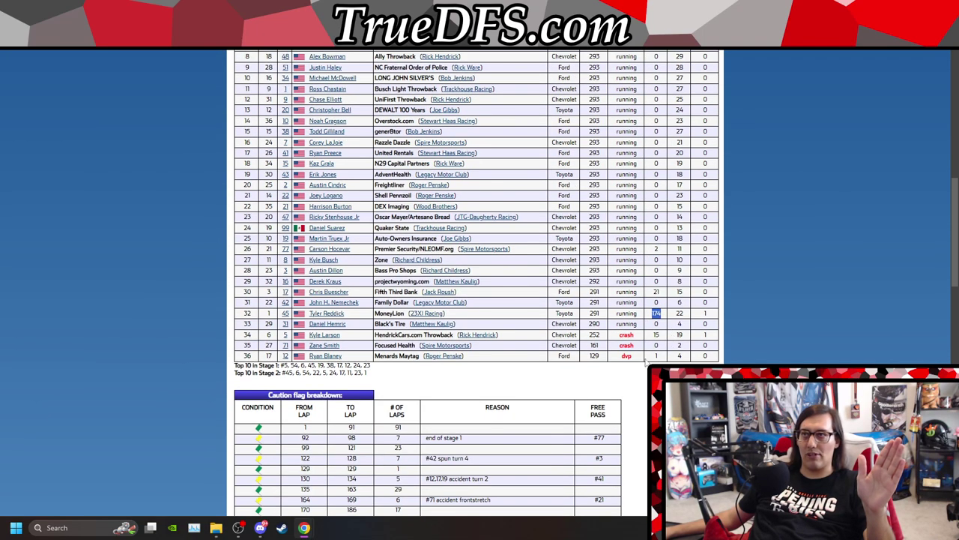
double_click(248, 312)
scroll(577, 260, "up", 3)
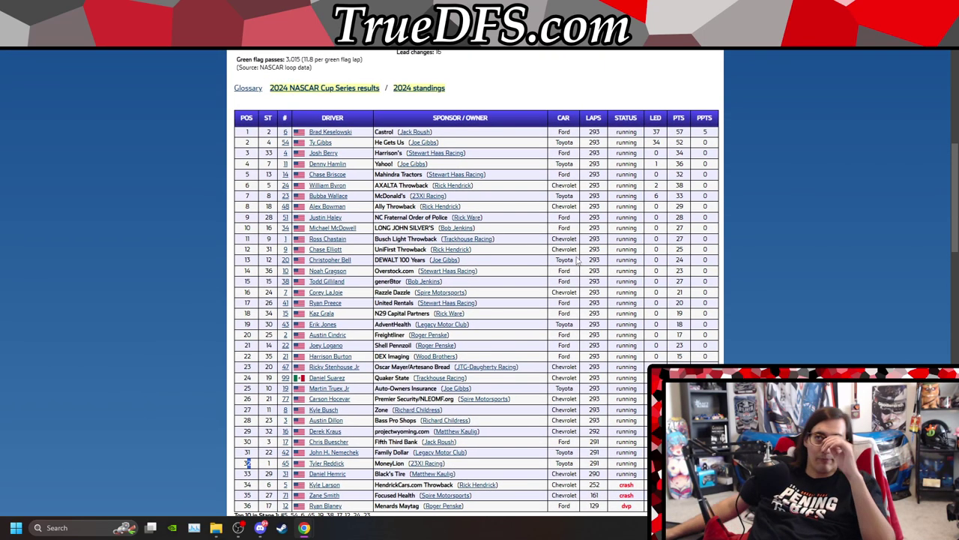
scroll(577, 260, "down", 3)
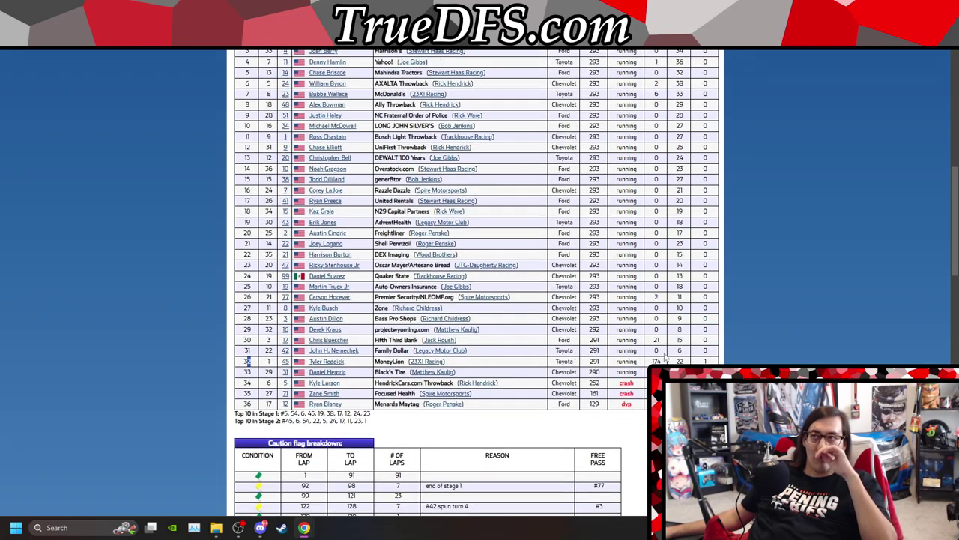
scroll(664, 358, "up", 3)
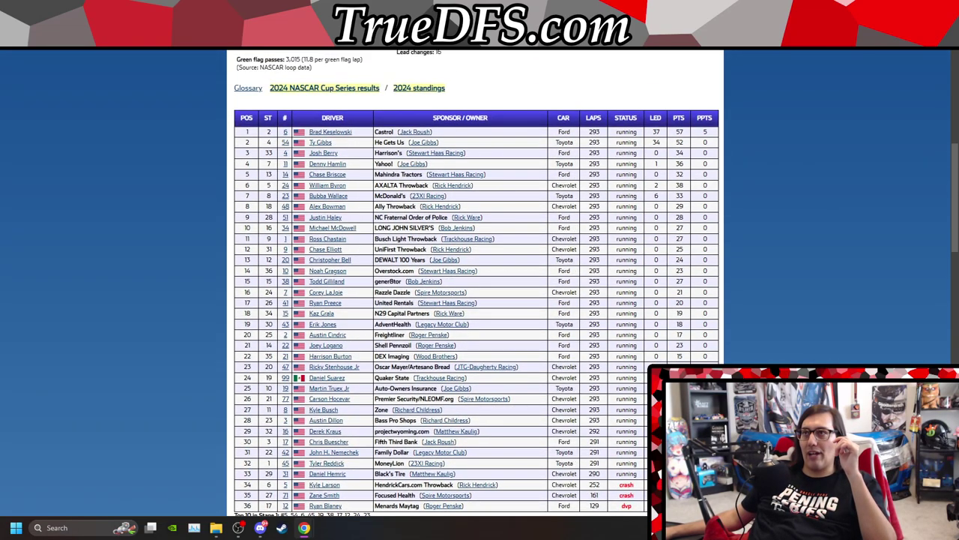
left_click_drag(664, 143, 632, 143)
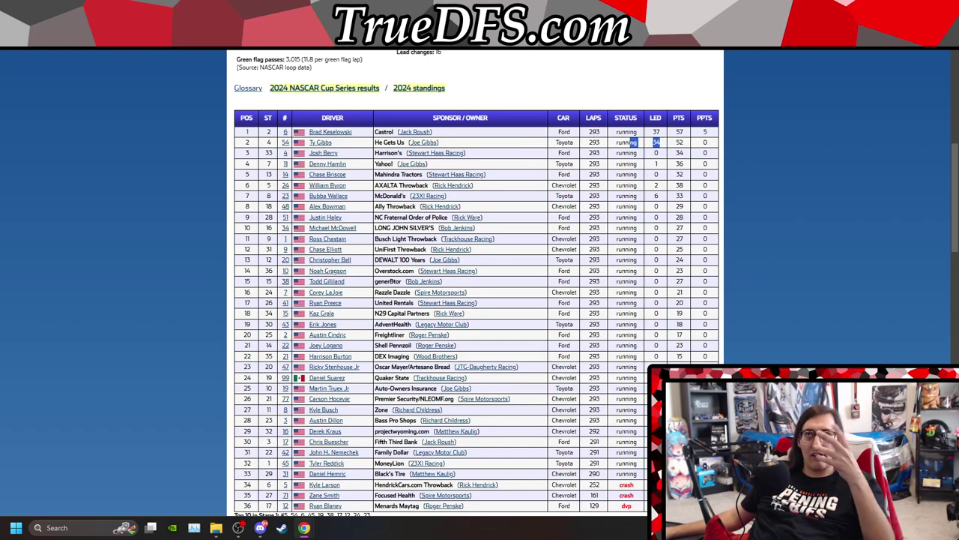
key("ctrl+Tab")
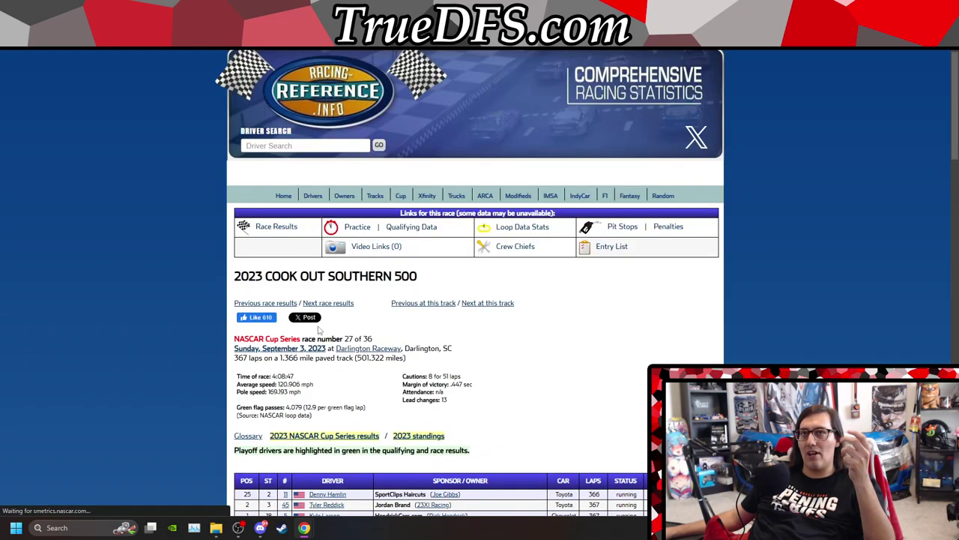
scroll(318, 329, "down", 3)
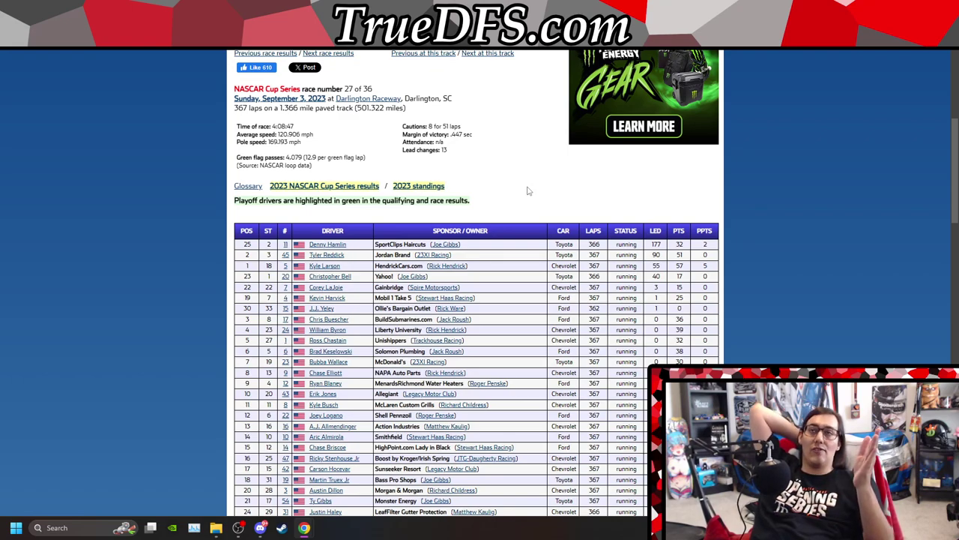
- Switch to the Cup Series at Darlington2 spreadsheet and examine the cheapest driver salaries in Sheet8, including the range E31:E37
key("ctrl+Tab")
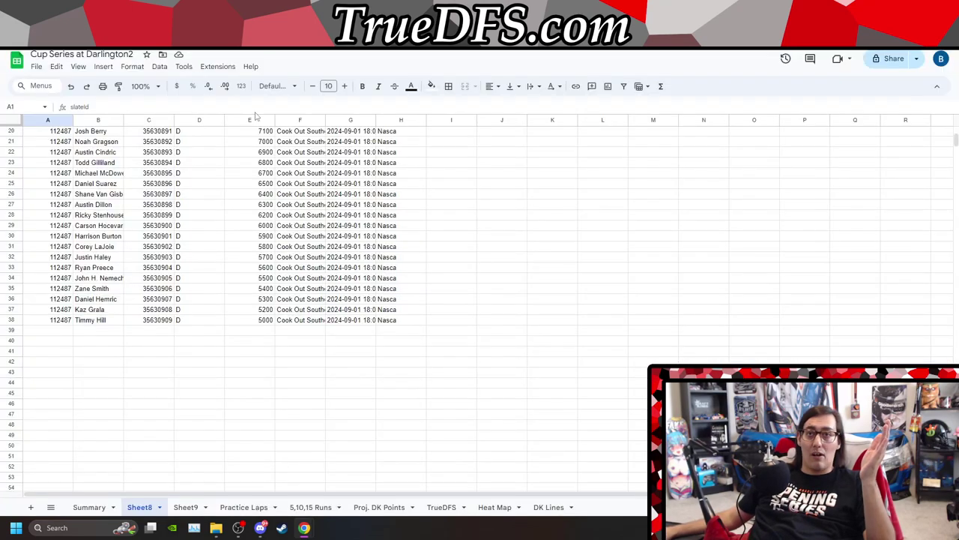
scroll(359, 420, "up", 6)
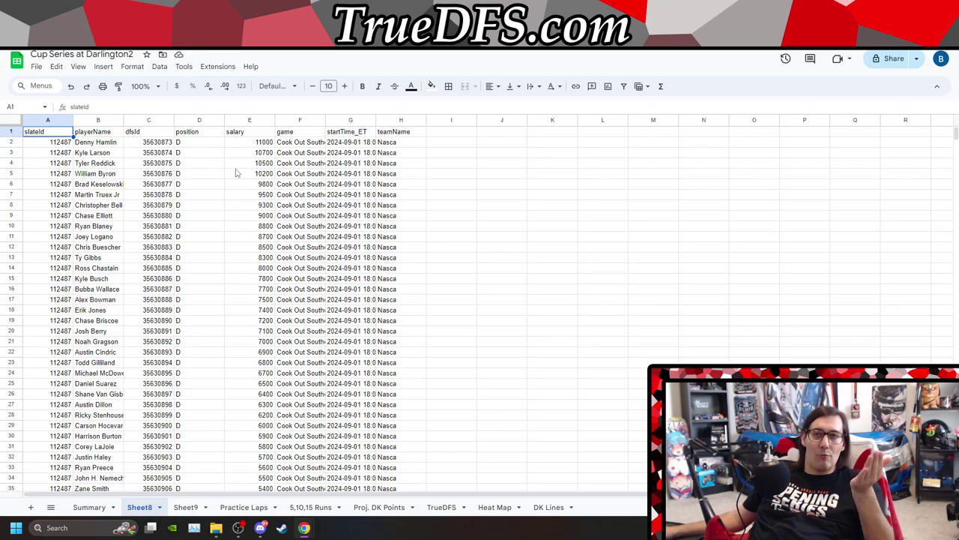
scroll(235, 173, "down", 3)
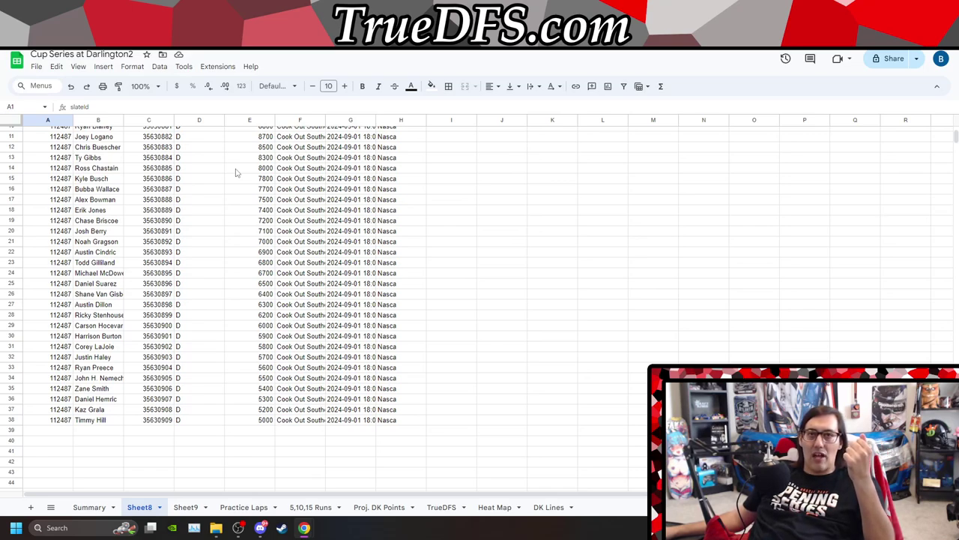
left_click(259, 412)
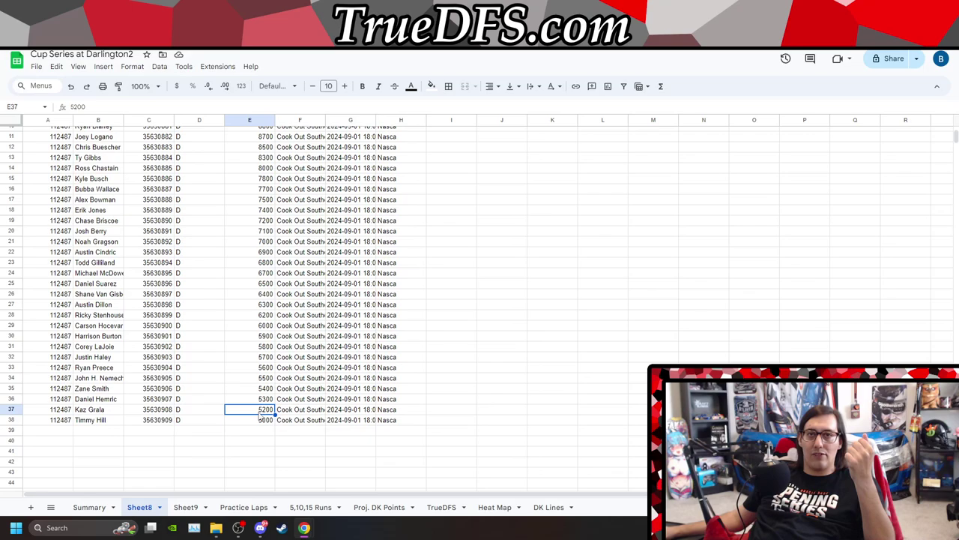
left_click(254, 358)
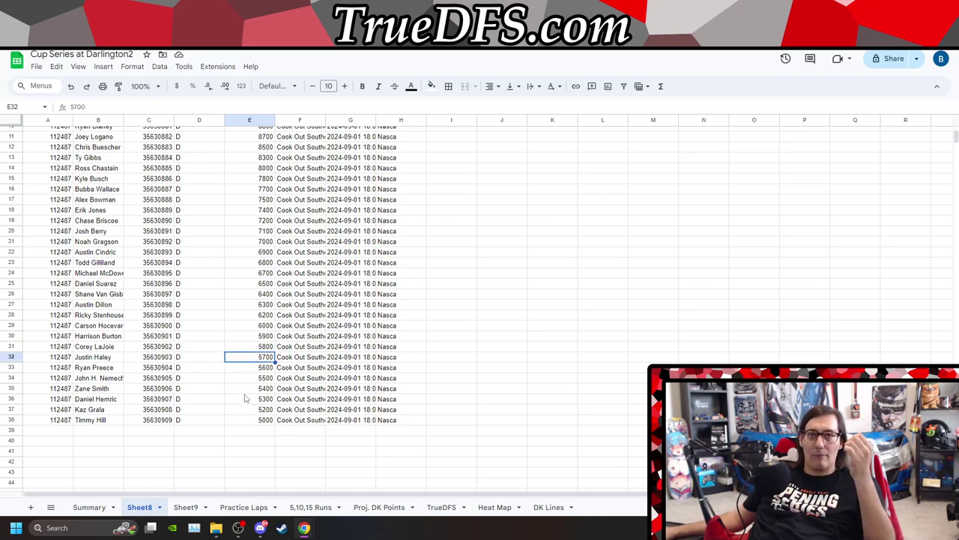
left_click(246, 399)
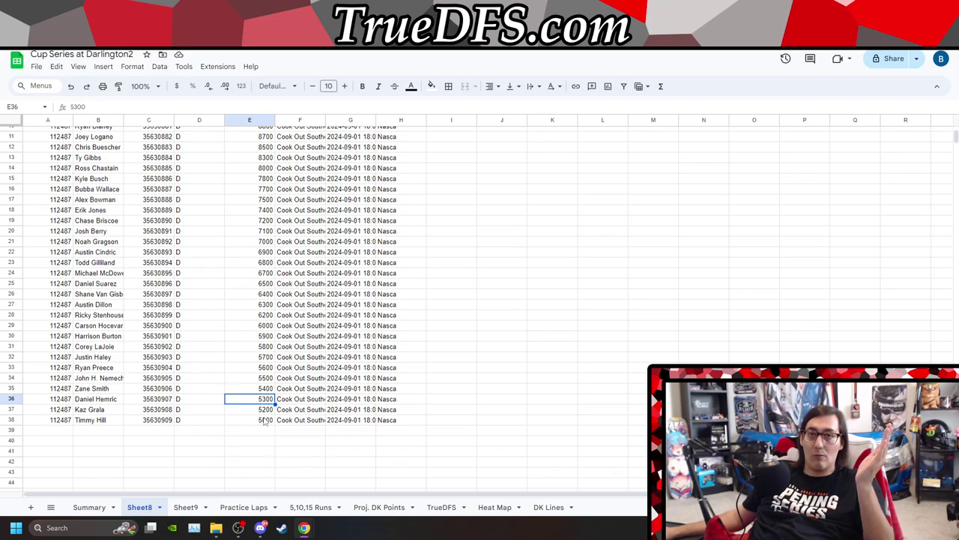
left_click(103, 367)
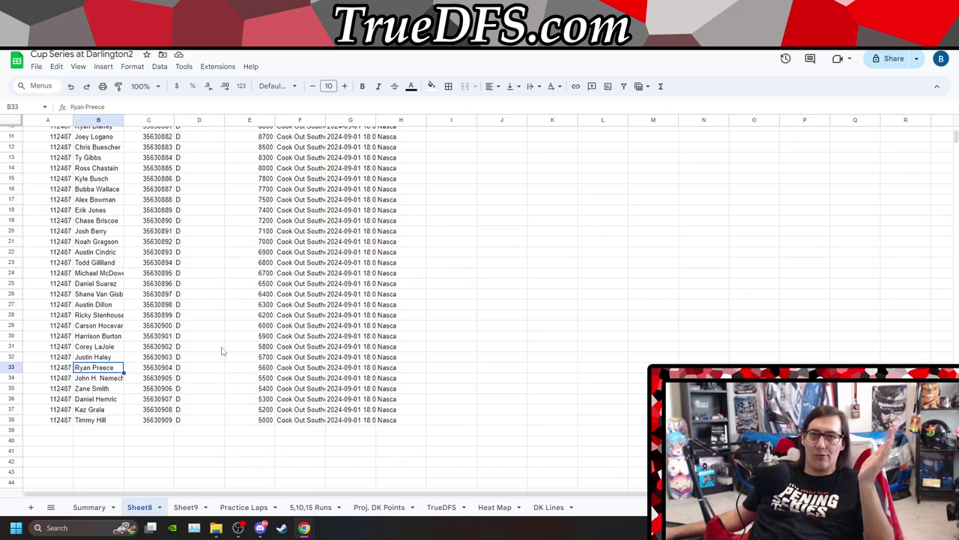
left_click_drag(240, 351, 239, 411)
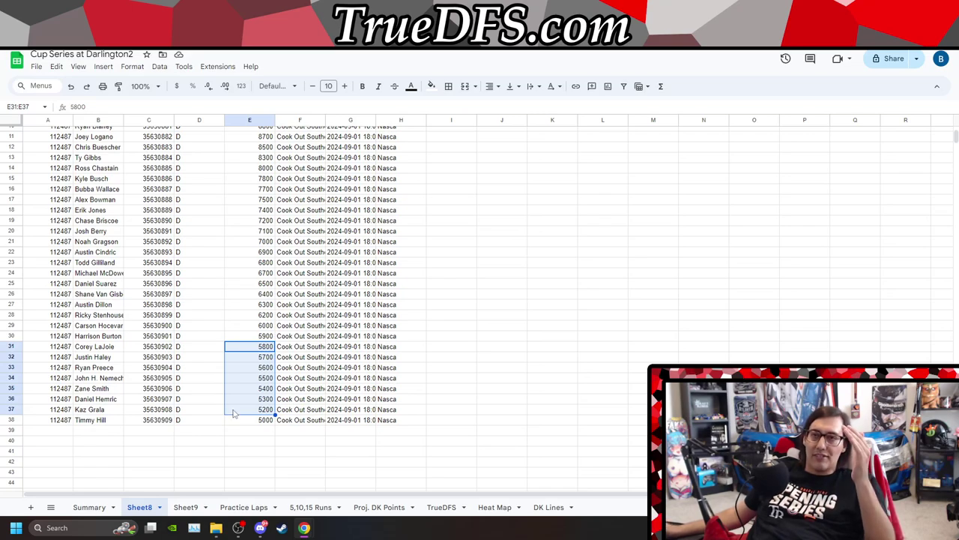
- Examine the top-priced salaries in E2:E9 and the mid-priced salaries in E10:E27 of Sheet8
scroll(233, 413, "up", 3)
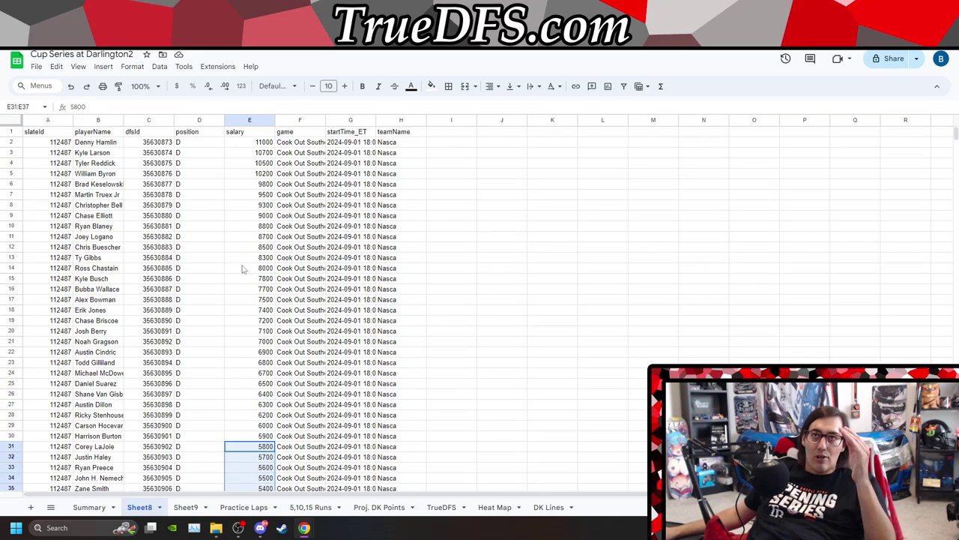
left_click_drag(250, 236, 252, 395)
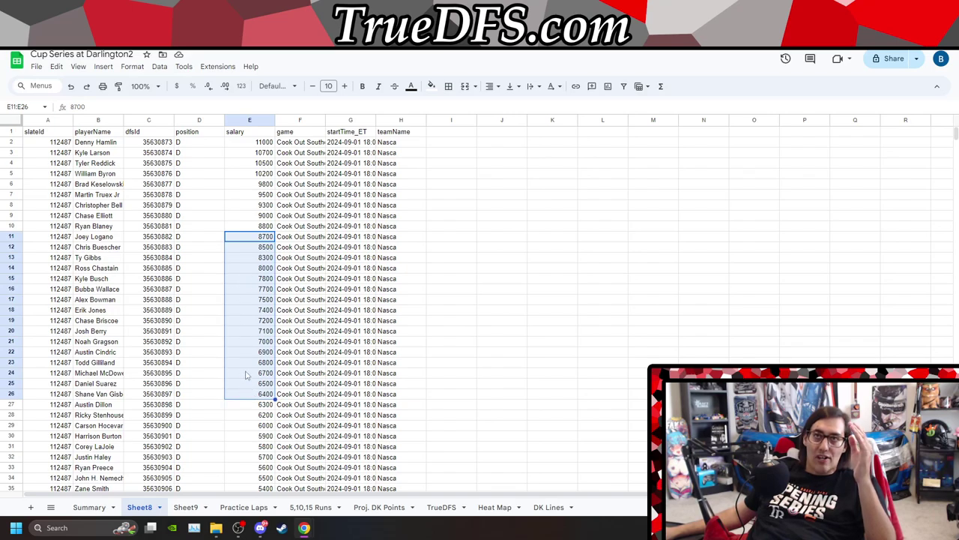
left_click_drag(263, 142, 260, 216)
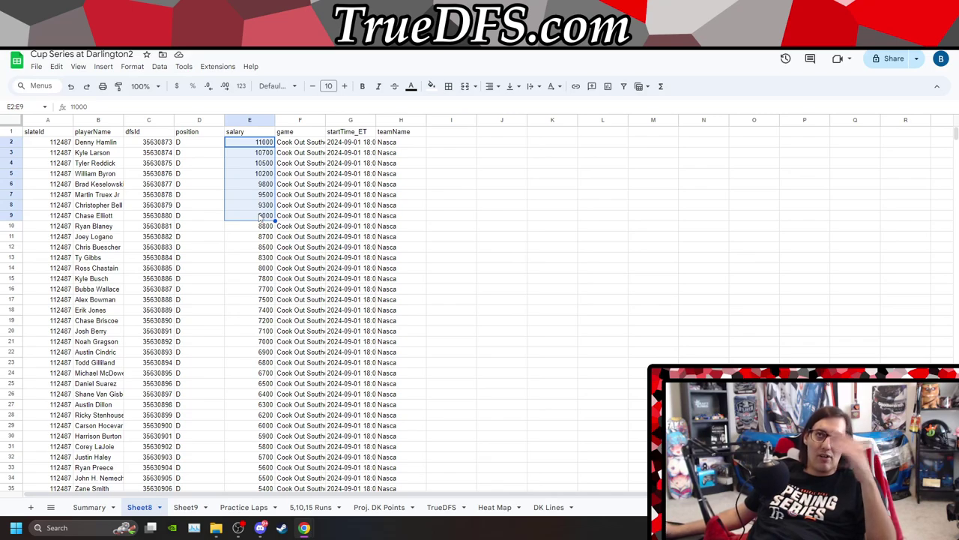
left_click_drag(256, 225, 236, 405)
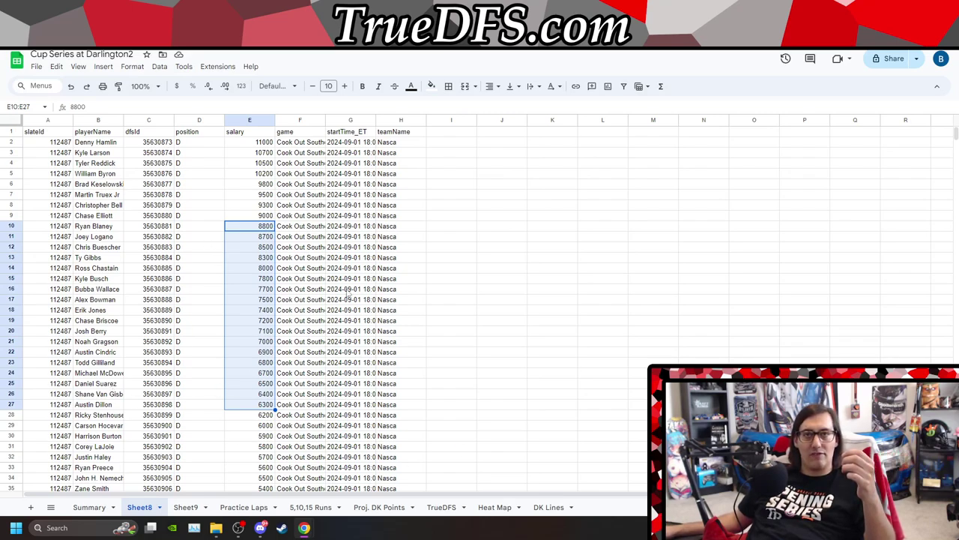
- Copy the driver names in B2:B38 of Sheet8 into Sheet9, starting at cell N2
left_click(186, 508)
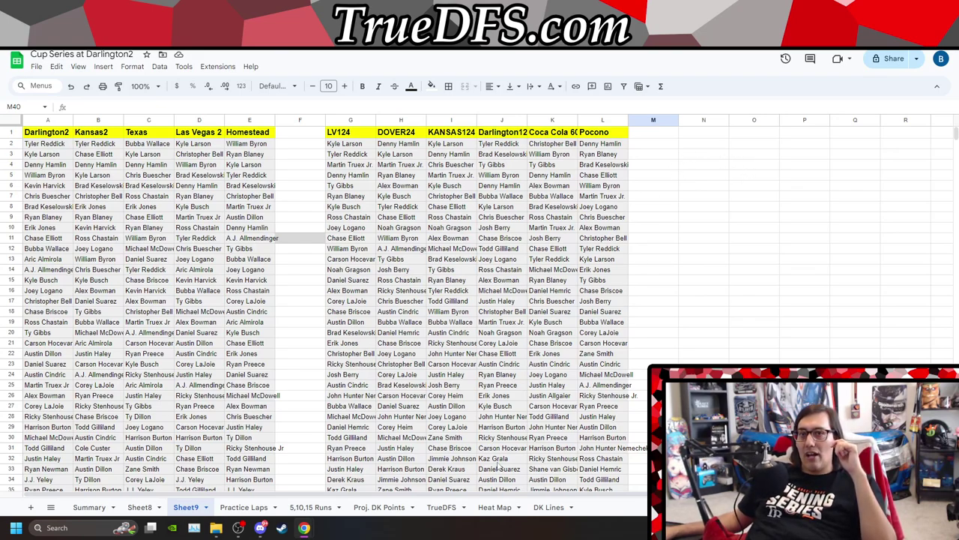
left_click(140, 508)
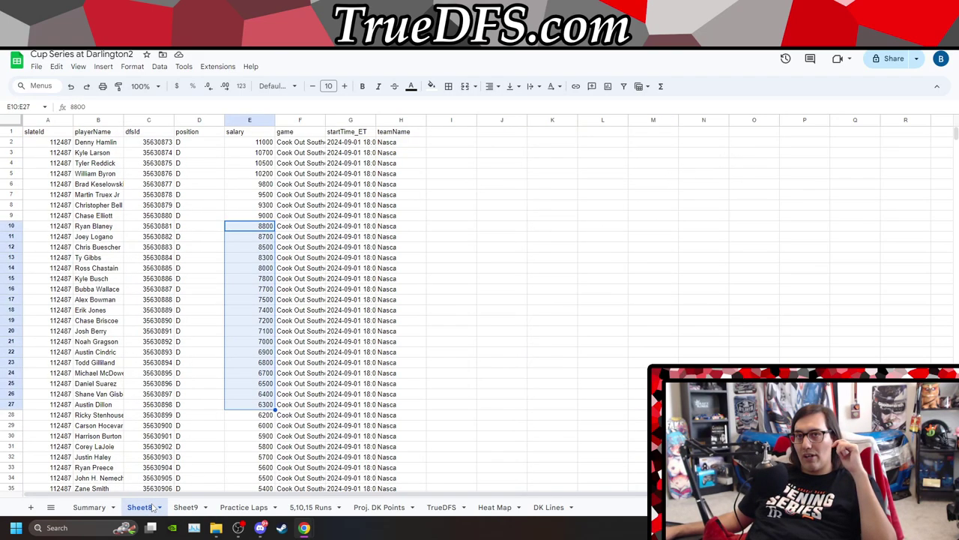
left_click(115, 147)
left_click_drag(115, 148, 115, 322)
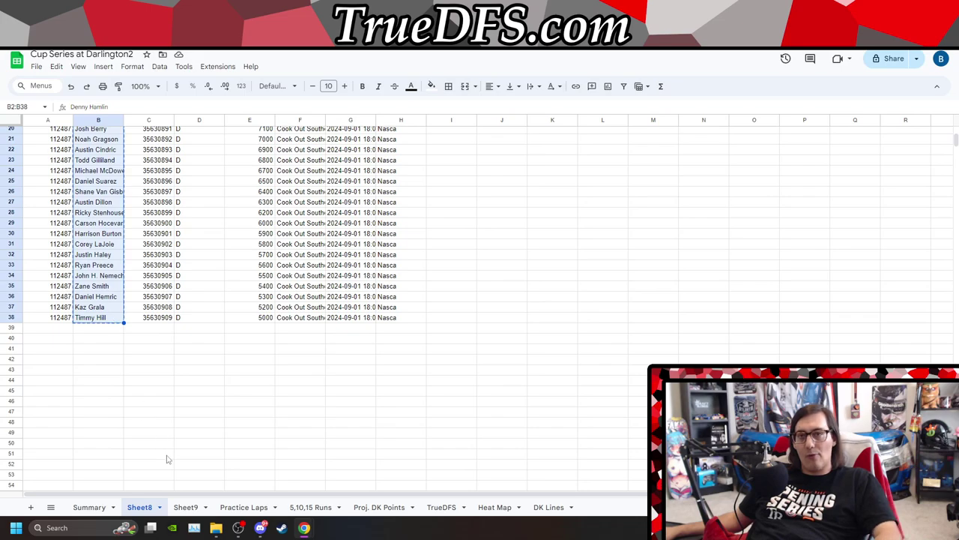
left_click(187, 507)
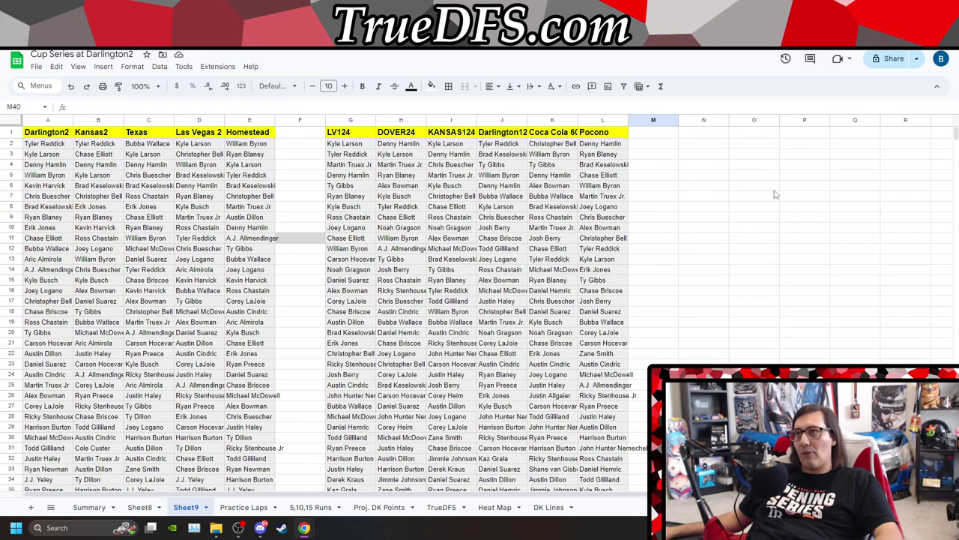
left_click(703, 145)
key("ctrl+v")
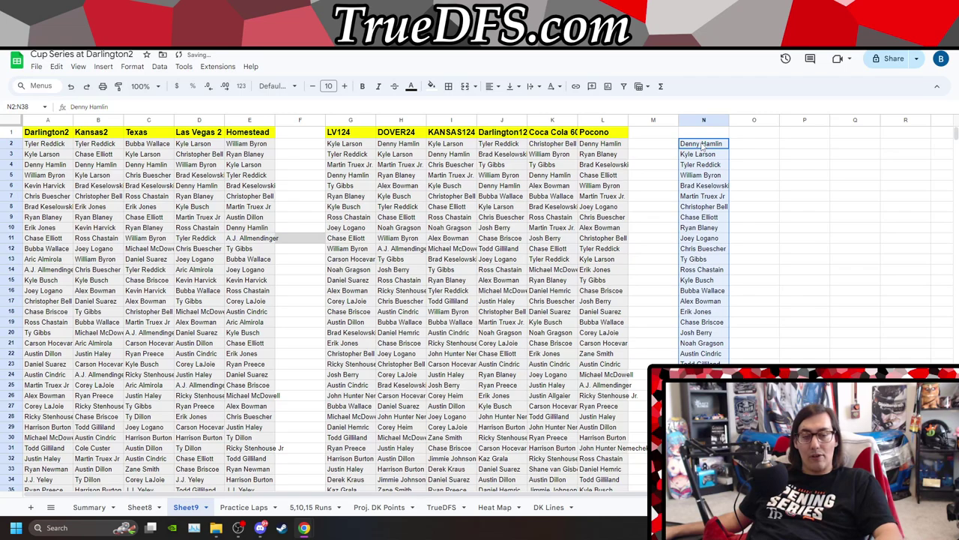
left_click(774, 156)
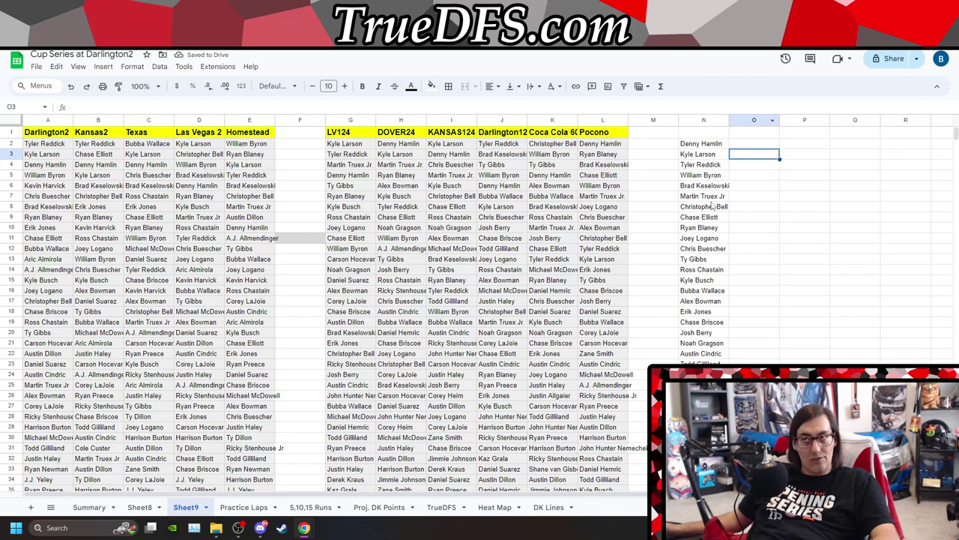
- Search Sheet9 for "hamlin", "lars" and "redd" in turn to compare those drivers' rankings across the race columns
key("ctrl+f")
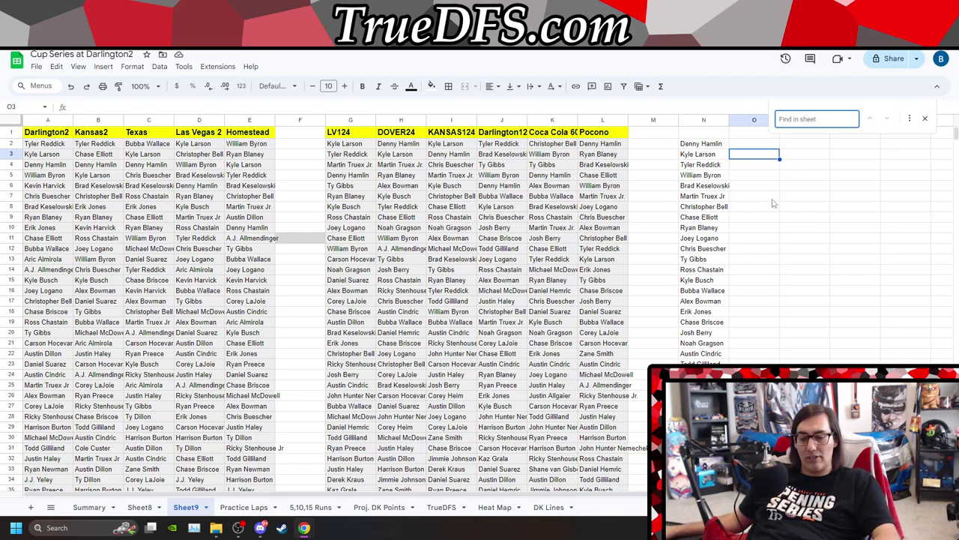
type("hamlin")
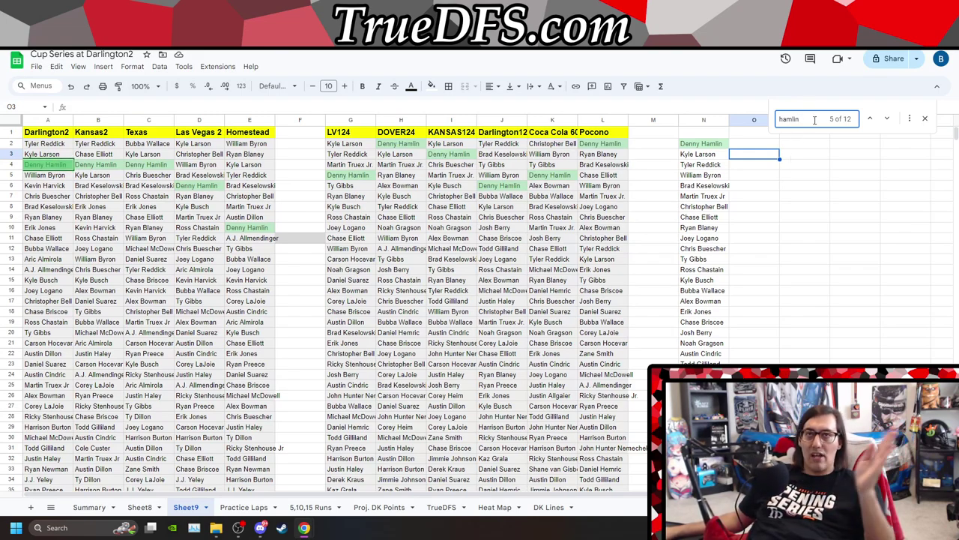
double_click(816, 124)
type("lars")
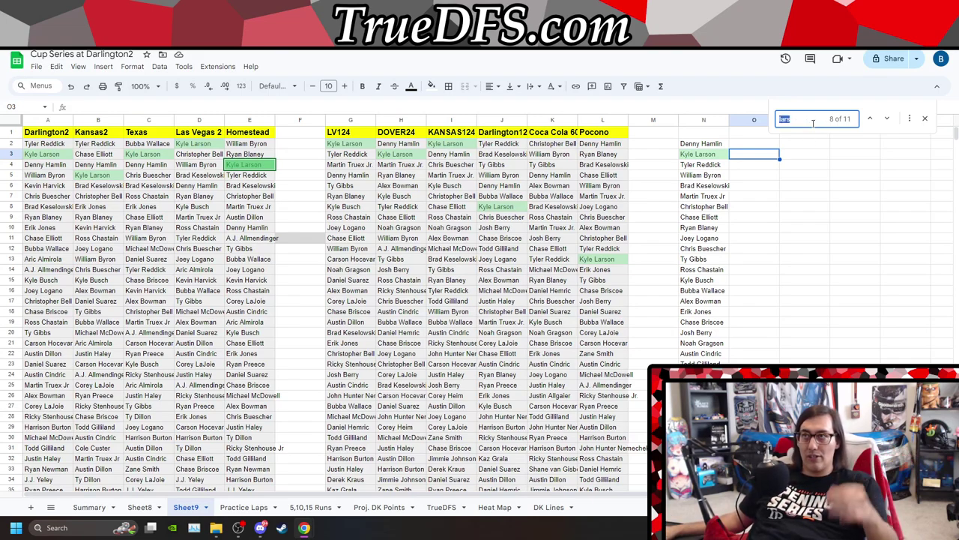
type("redd")
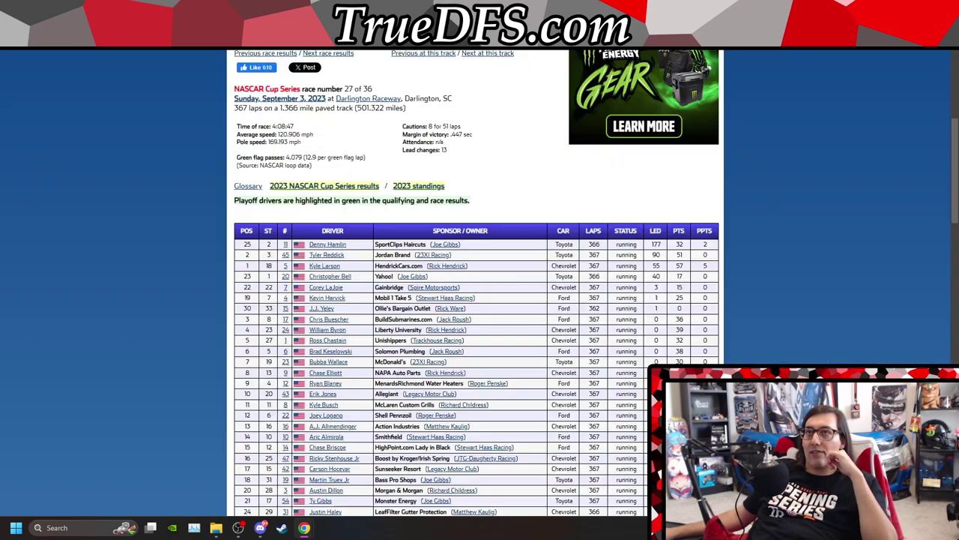
- Switch to the 2023 Cook Out Southern 500 results, check Tyler Reddick's row and sort the table by finishing position
key("ctrl+Tab")
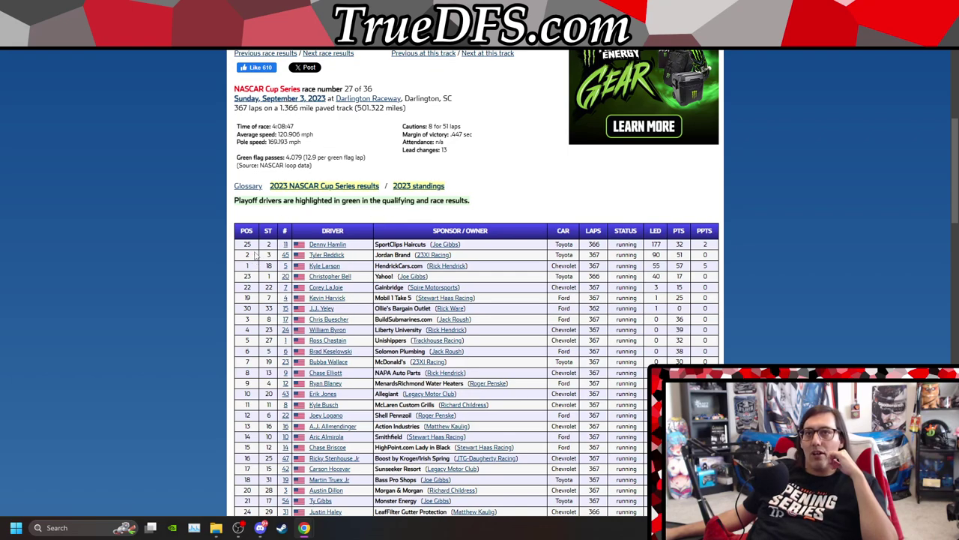
left_click_drag(249, 255, 274, 256)
left_click(661, 255)
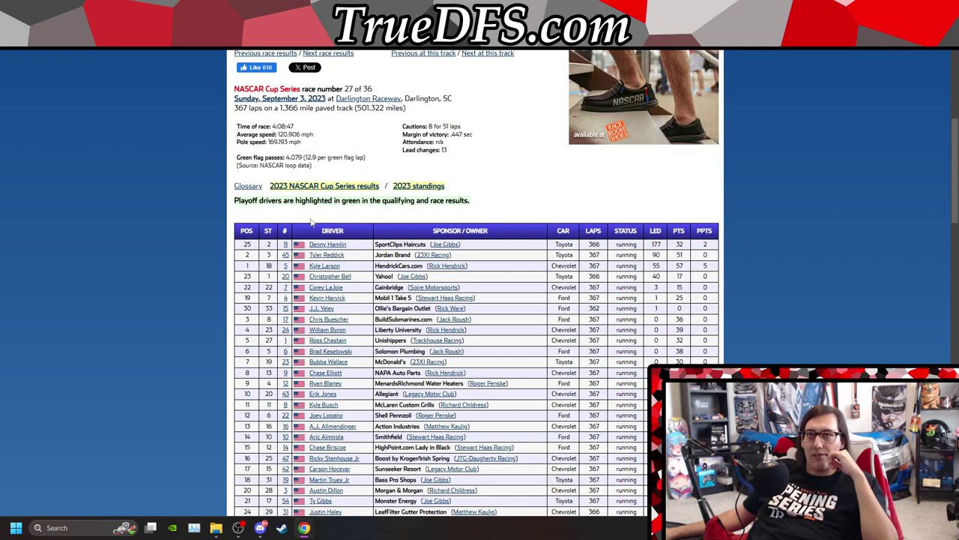
left_click(249, 234)
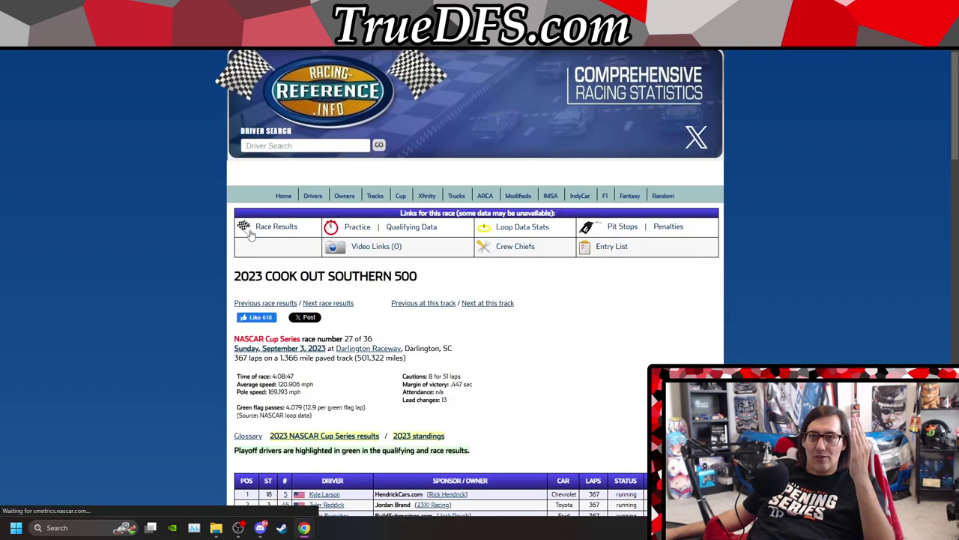
- Compare the laps led with the finishing positions of the front-runners and Denny Hamlin in the 2023 Cook Out Southern 500
scroll(672, 214, "down", 4)
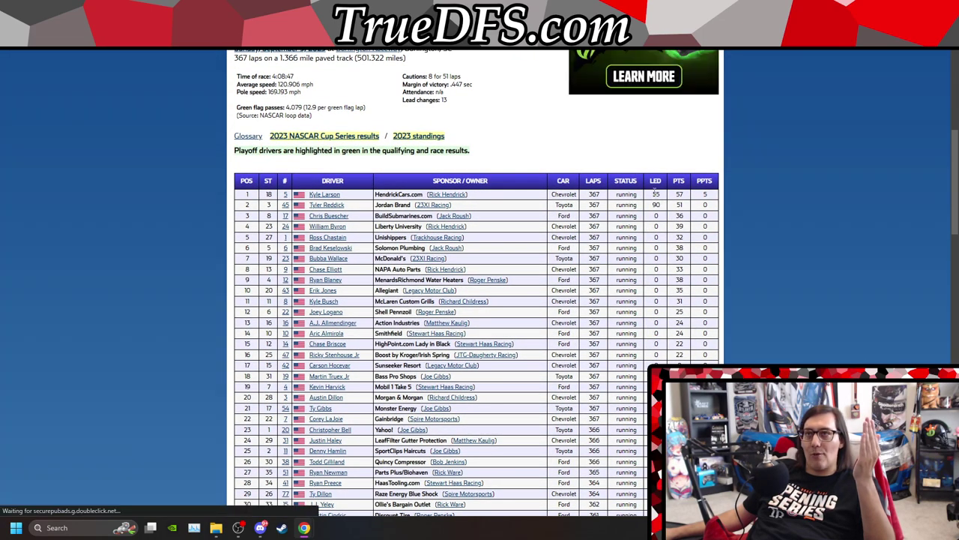
scroll(662, 211, "down", 3)
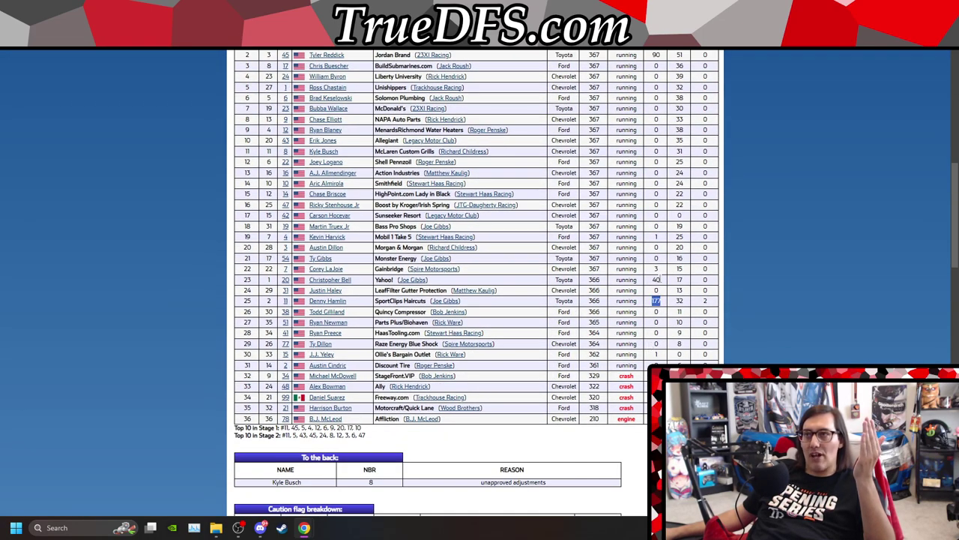
scroll(643, 286, "up", 3)
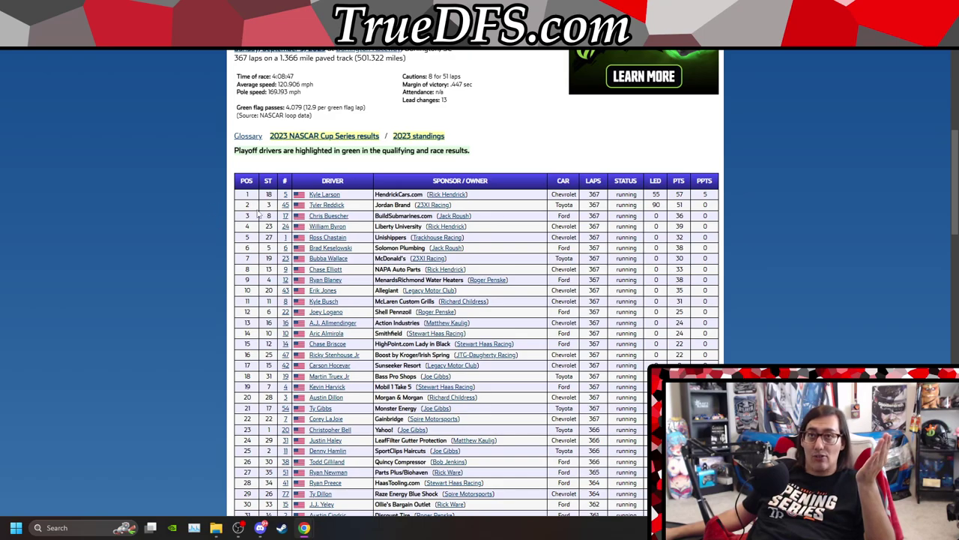
scroll(327, 233, "down", 1)
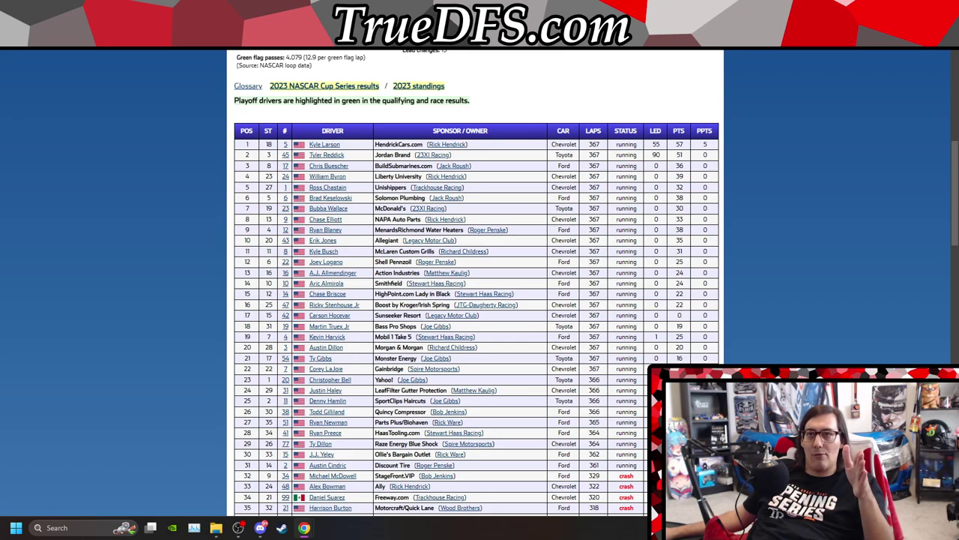
scroll(327, 233, "down", 4)
scroll(327, 233, "up", 5)
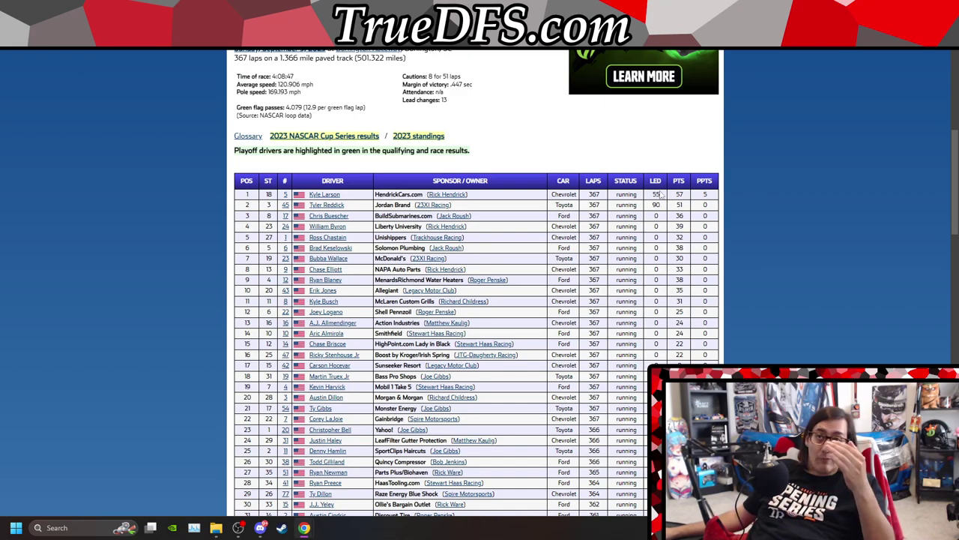
- Return to the Cup Series at Darlington2 spreadsheet, select Denny Hamlin in A4 of Sheet9 and search the sheet for "byron"
key("alt+Tab")
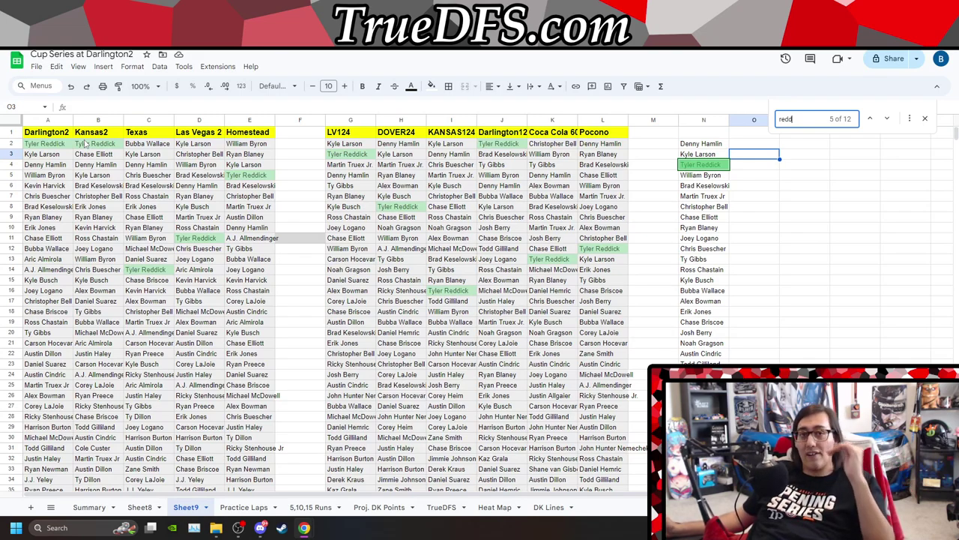
left_click(47, 166)
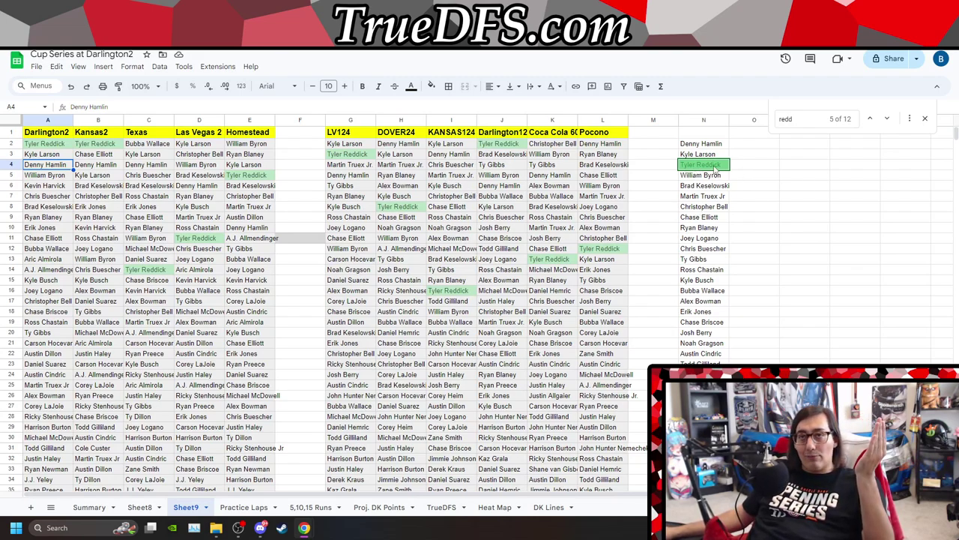
double_click(815, 114)
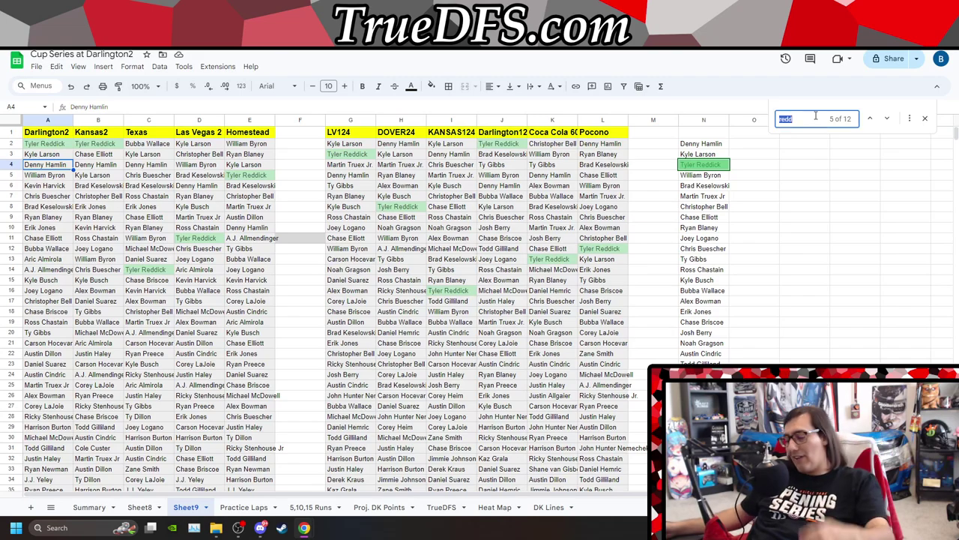
type("byron")
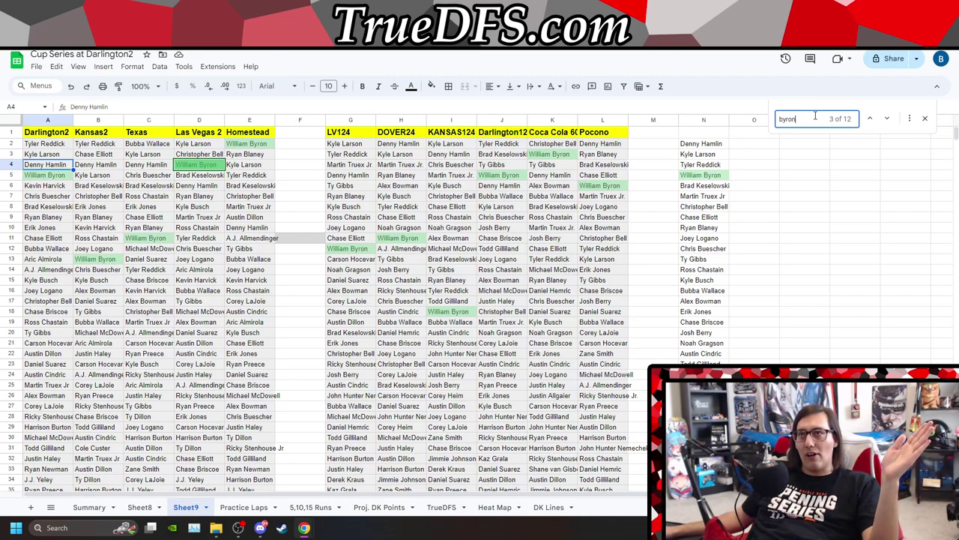
- Check William Byron's starting and finishing positions in the 2024 Goodyear 400 and both 2023 Darlington races
key("ctrl+Tab")
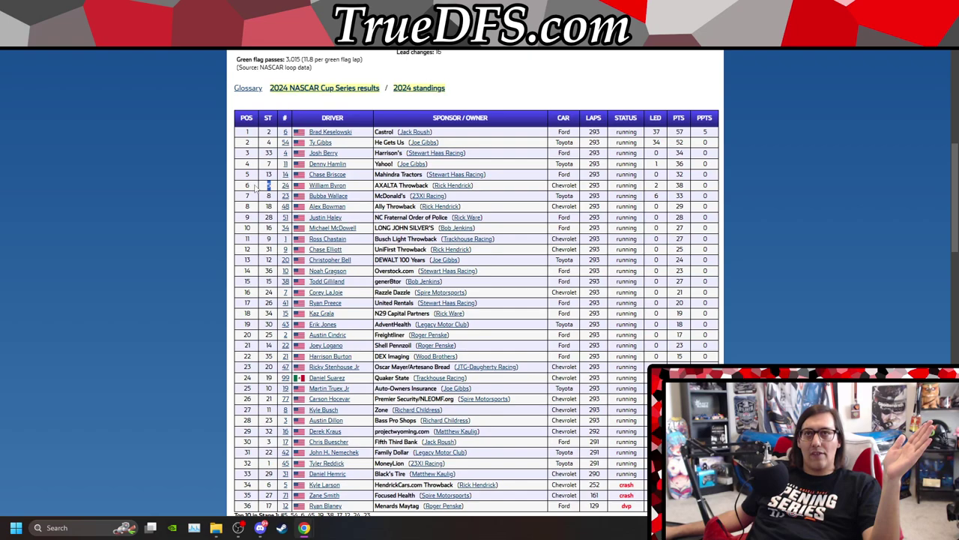
key("ctrl+Tab")
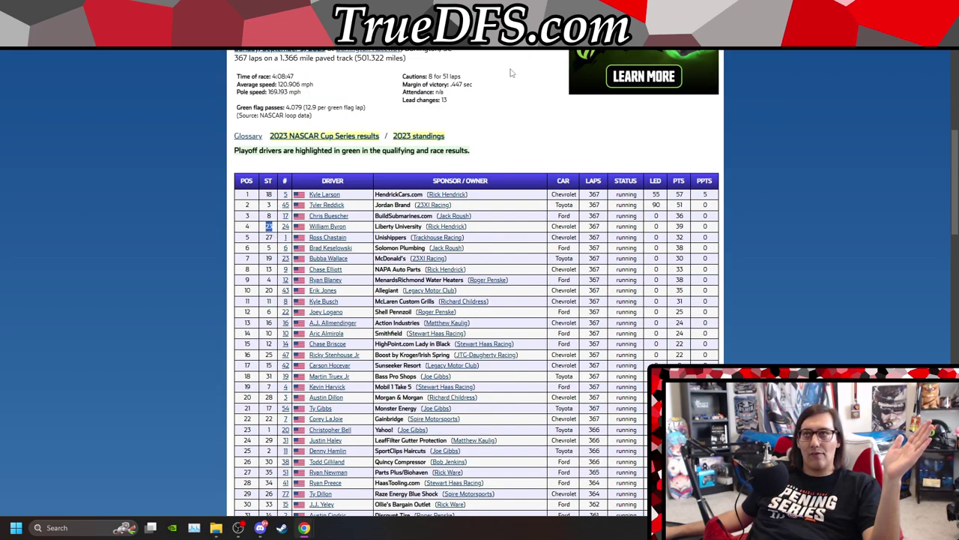
key("ctrl+Tab")
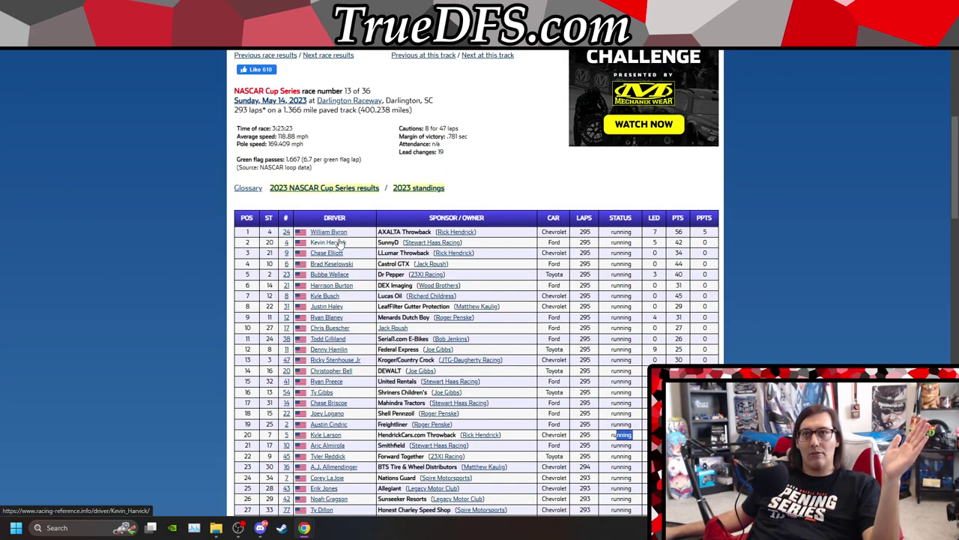
double_click(269, 232)
double_click(248, 232)
- Check William Byron's starting and finishing positions in the two 2022 Darlington race results
key("ctrl+Tab")
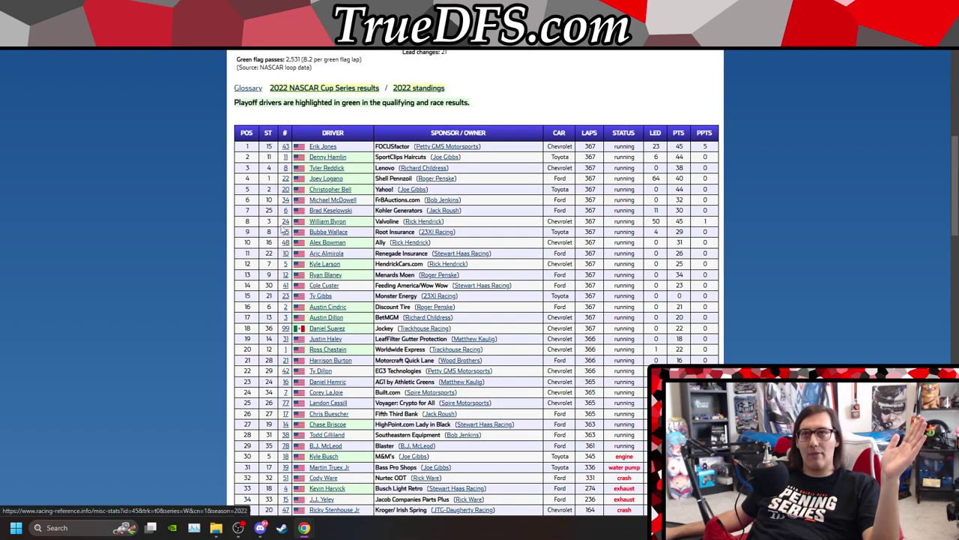
left_click_drag(274, 224, 258, 225)
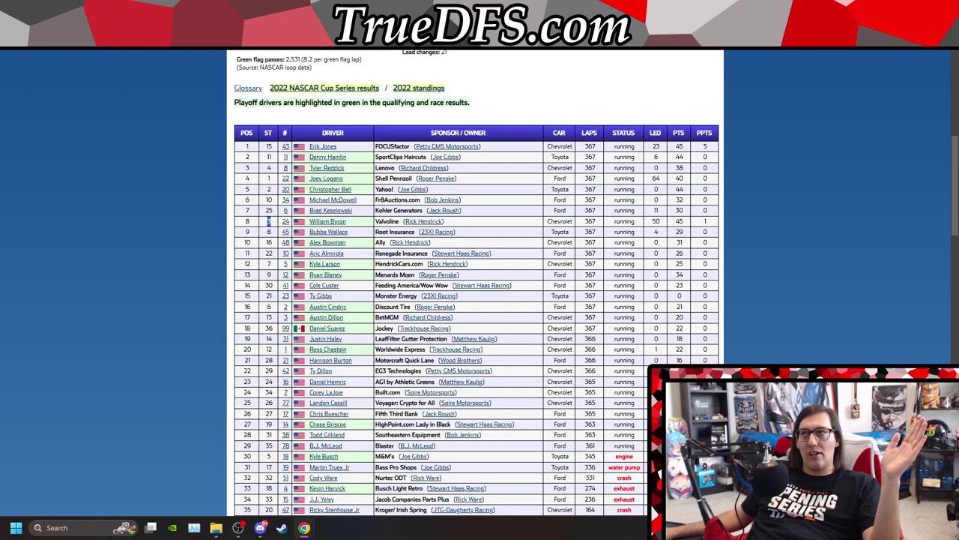
key("ctrl+Tab")
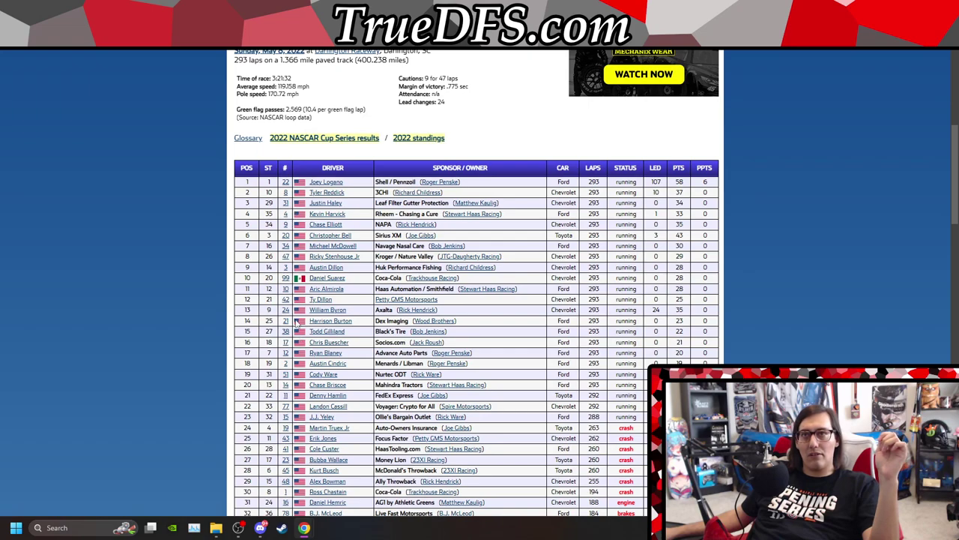
double_click(247, 309)
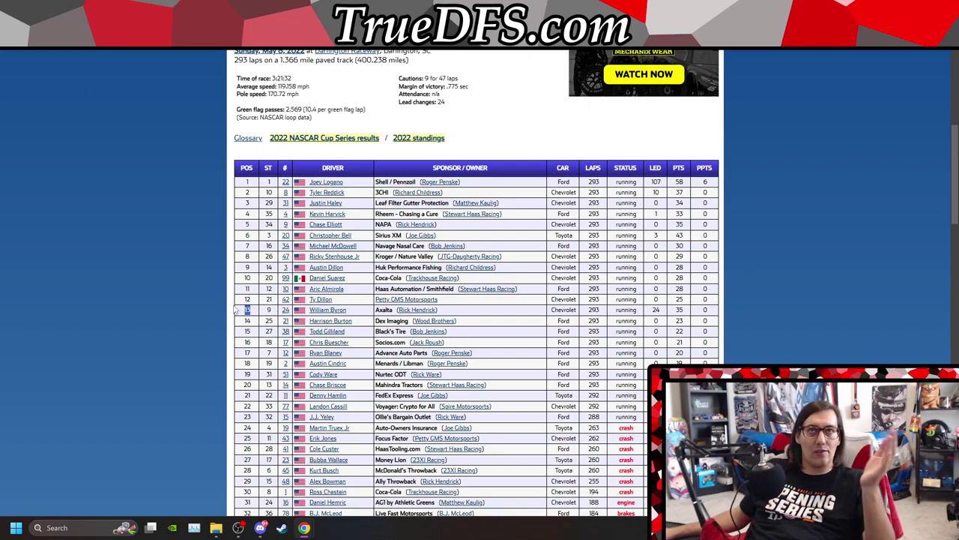
- Go back to Sheet9 of the Cup Series at Darlington2 spreadsheet and select William Byron in N5
key("ctrl+Tab")
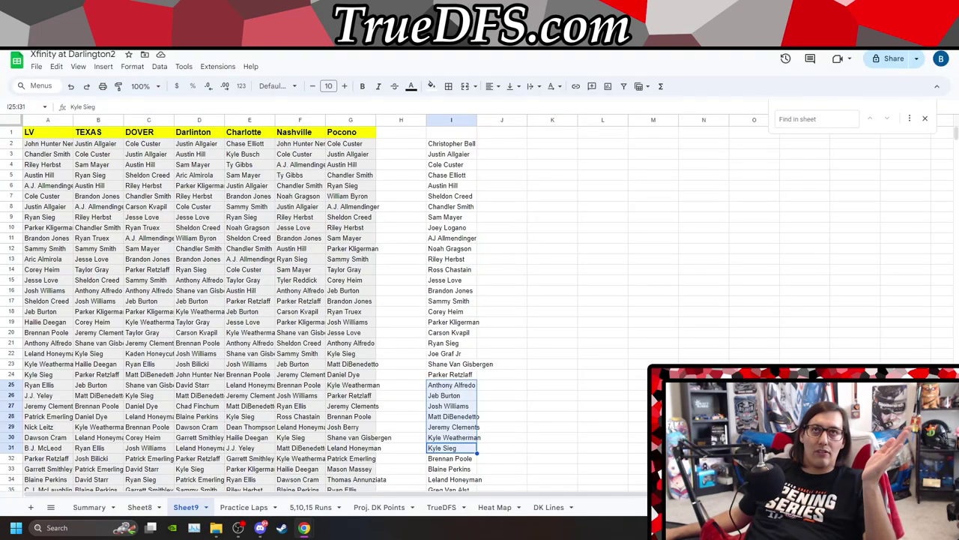
key("ctrl+Tab")
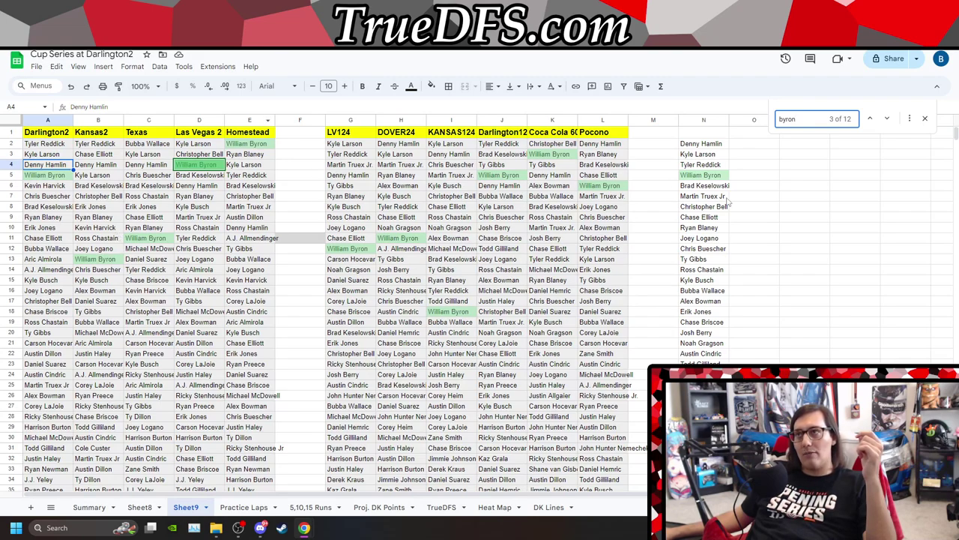
left_click(699, 177)
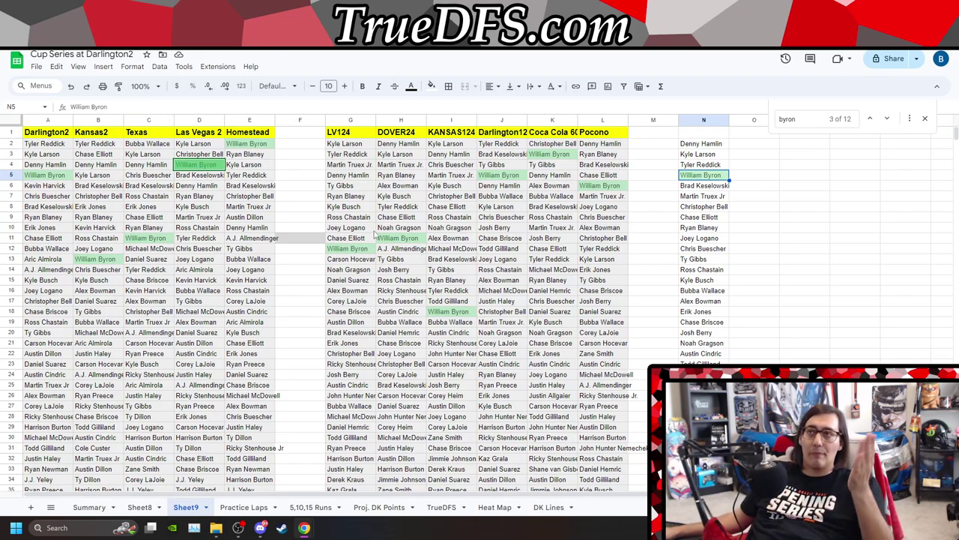
- Search Sheet9 for "brad" and select the driver names in N4:N6
left_click(800, 118)
key("ctrl+a")
type("brad")
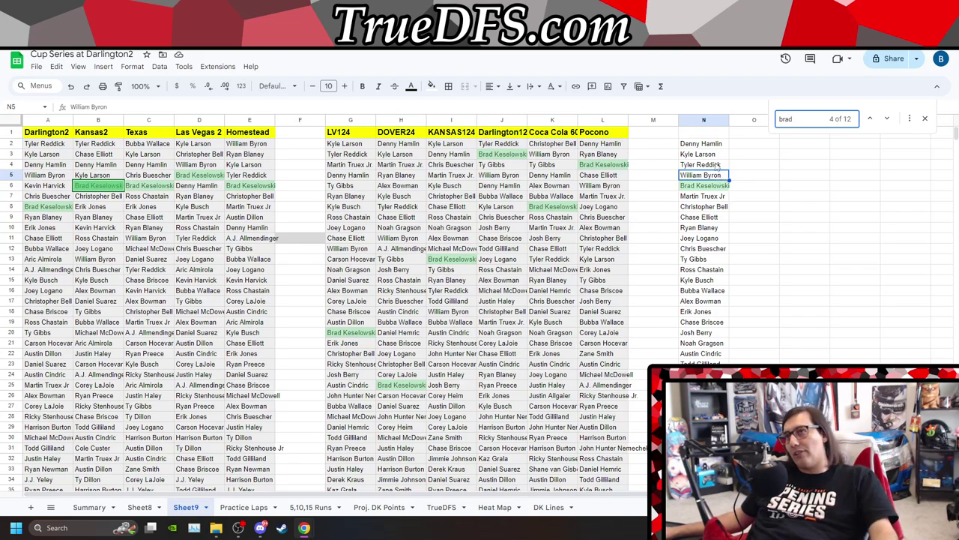
left_click_drag(716, 167, 716, 189)
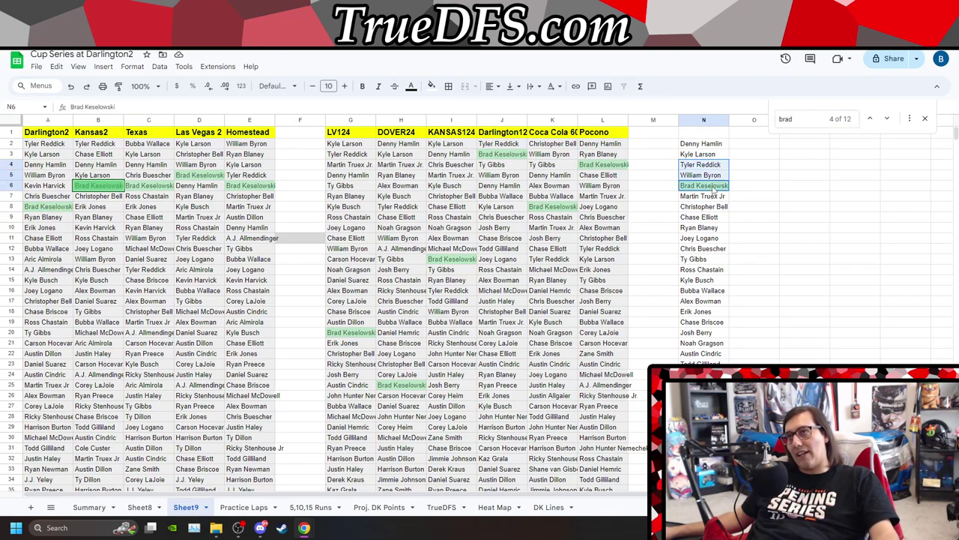
- Search Sheet9 for "tru", "bell" and "elliott" in turn to compare those drivers' rankings across the race columns
left_click(803, 114)
type("tru")
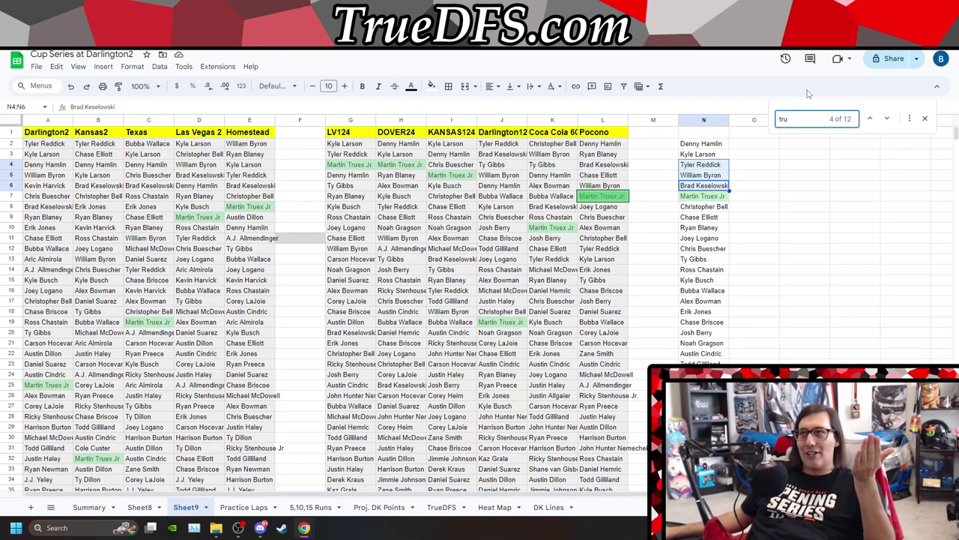
type("bell")
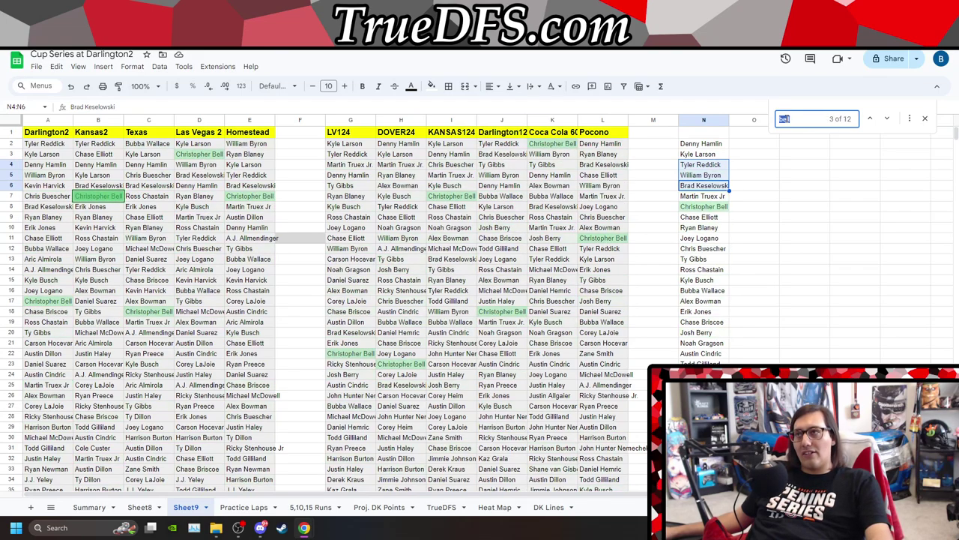
type("ell")
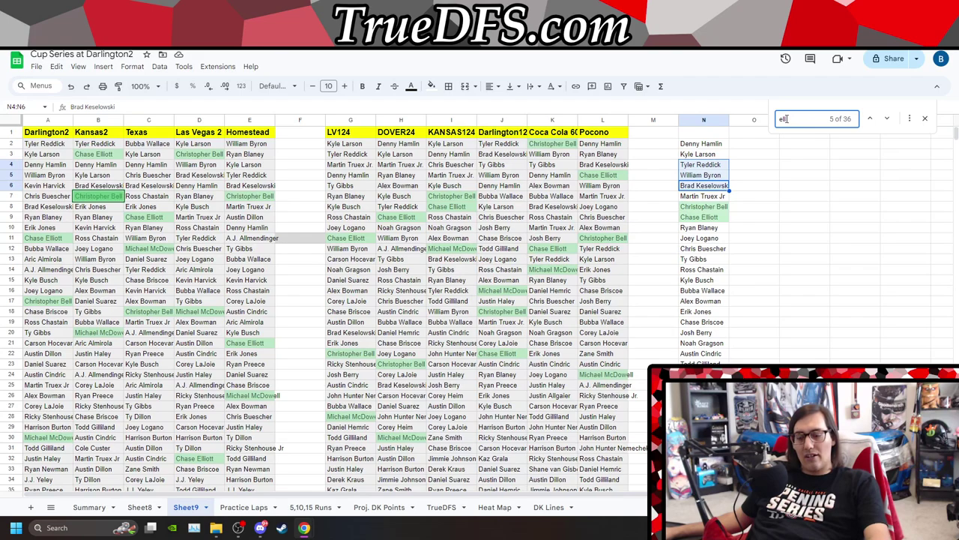
type("iott")
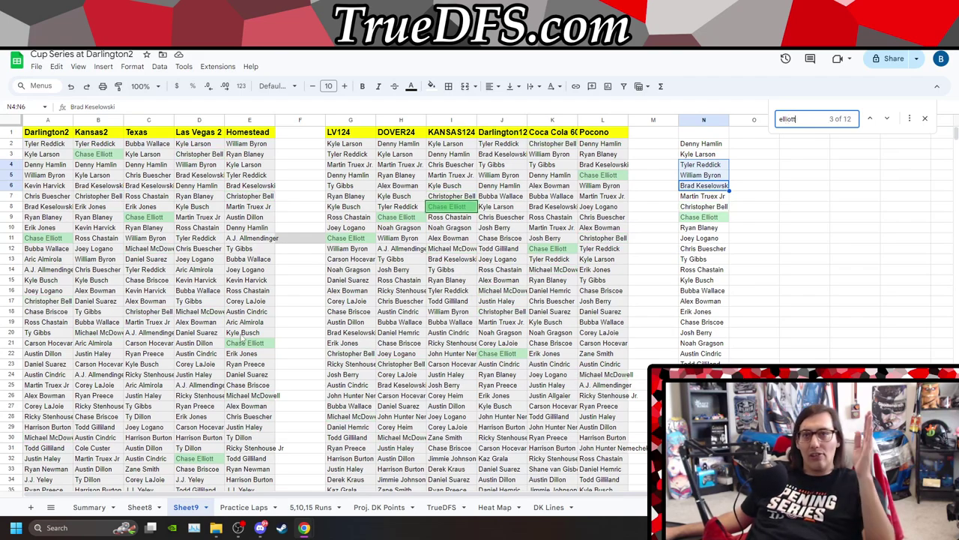
- Examine the salaries in Sheet8, checking Christopher Bell's in E8 and the cheapest ones in E28:E39
left_click(149, 508)
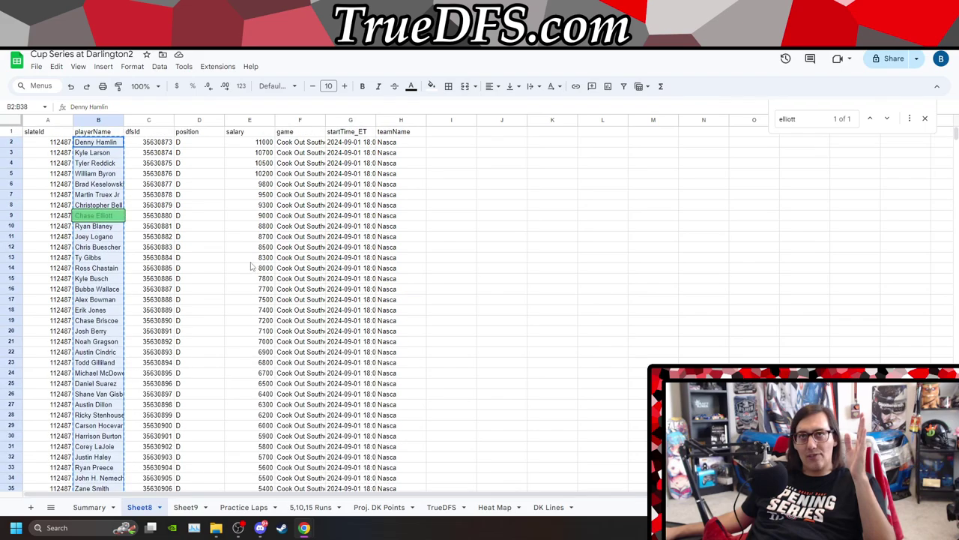
left_click(247, 203)
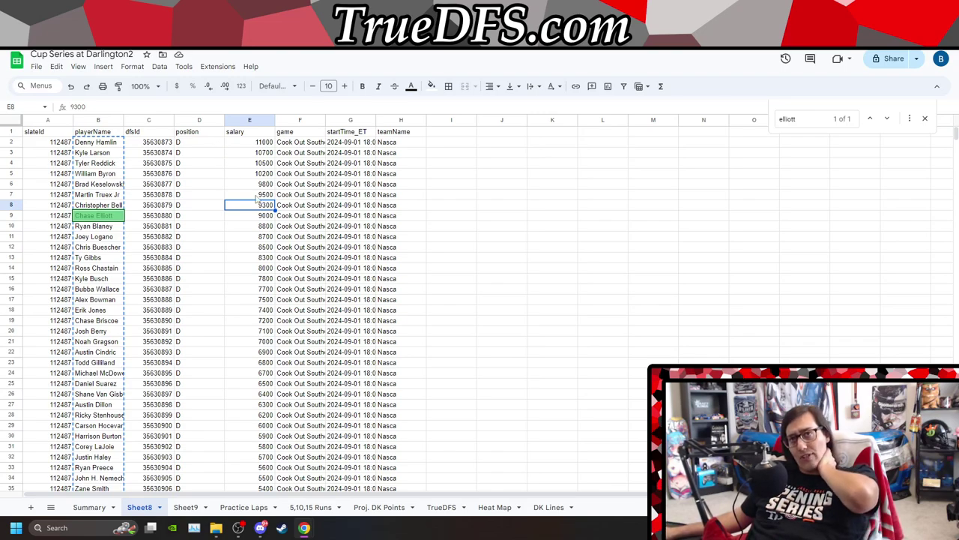
scroll(258, 219, "down", 5)
left_click_drag(249, 264, 243, 385)
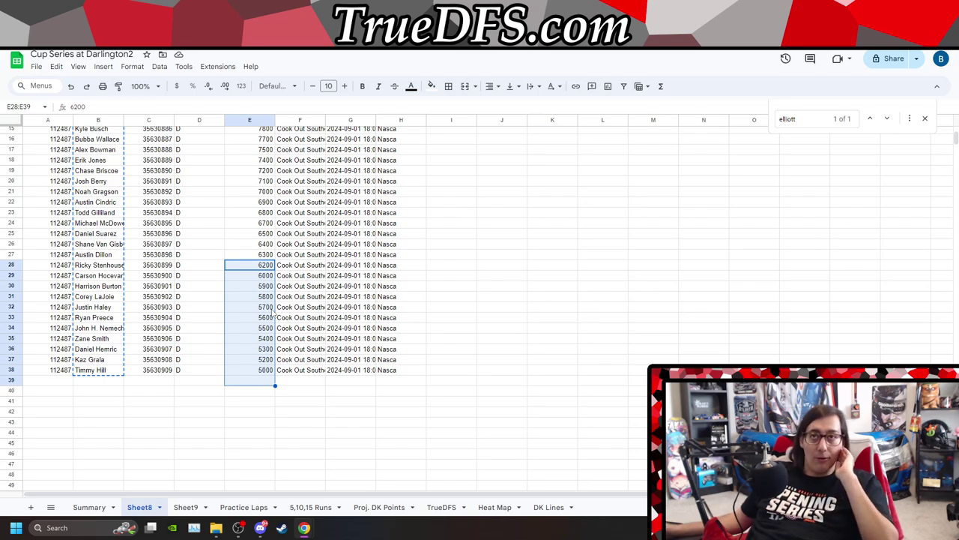
scroll(271, 309, "up", 5)
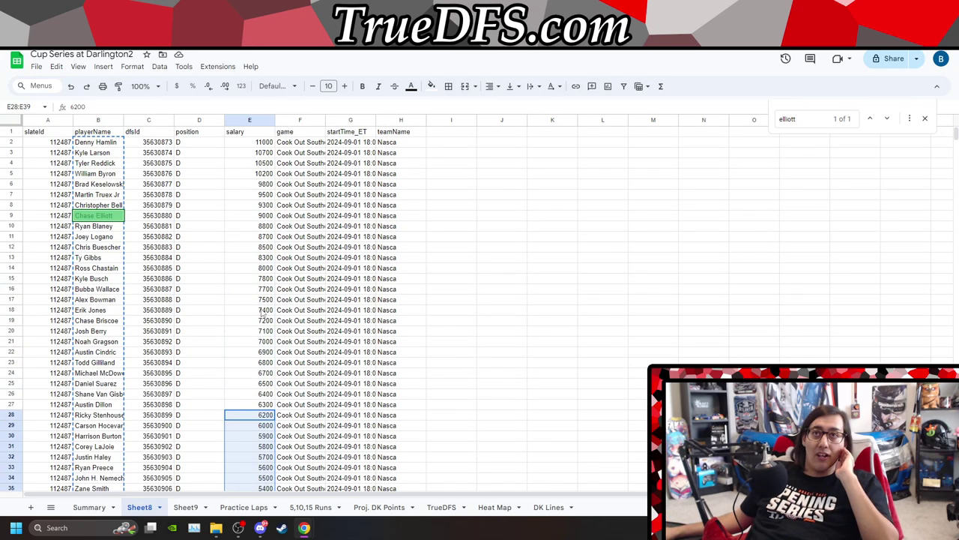
left_click(244, 143)
left_click_drag(244, 154, 245, 489)
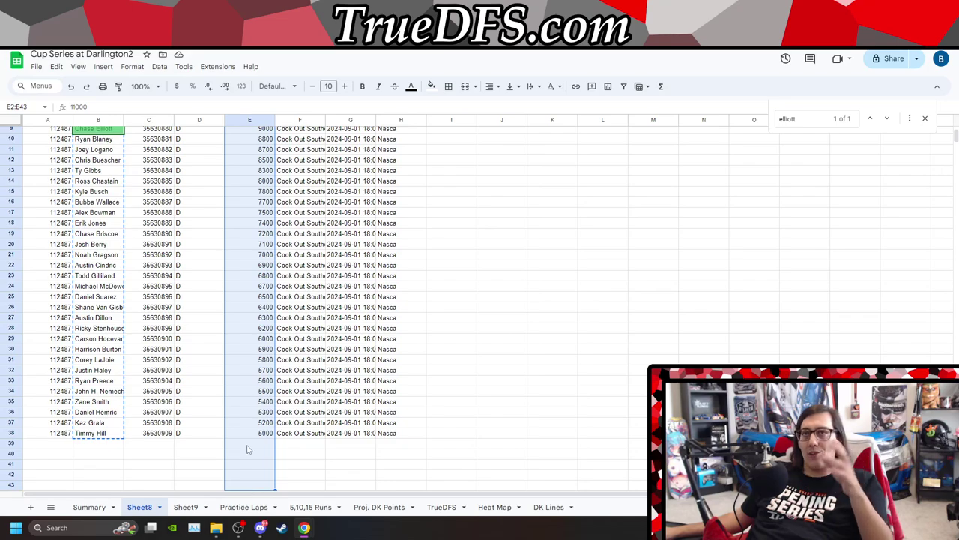
scroll(245, 179, "up", 3)
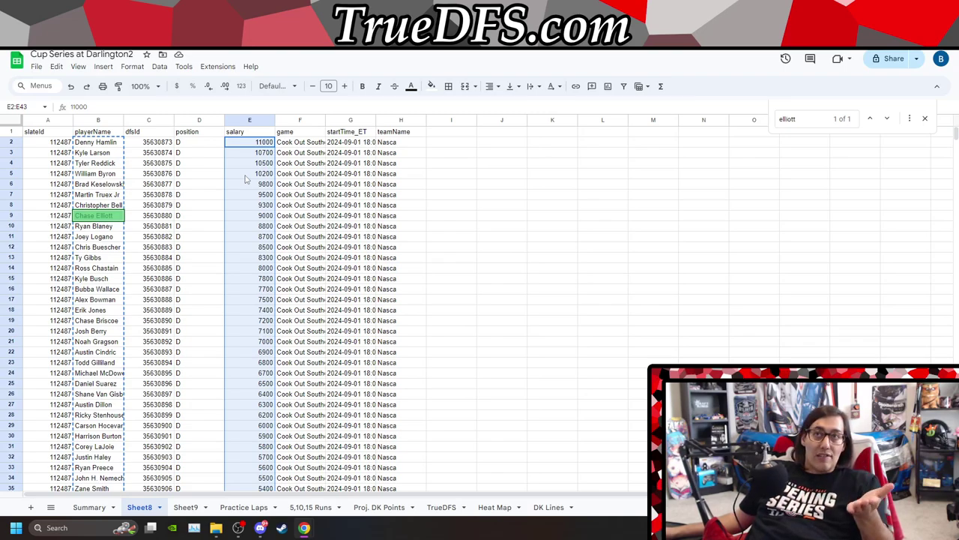
left_click(245, 178)
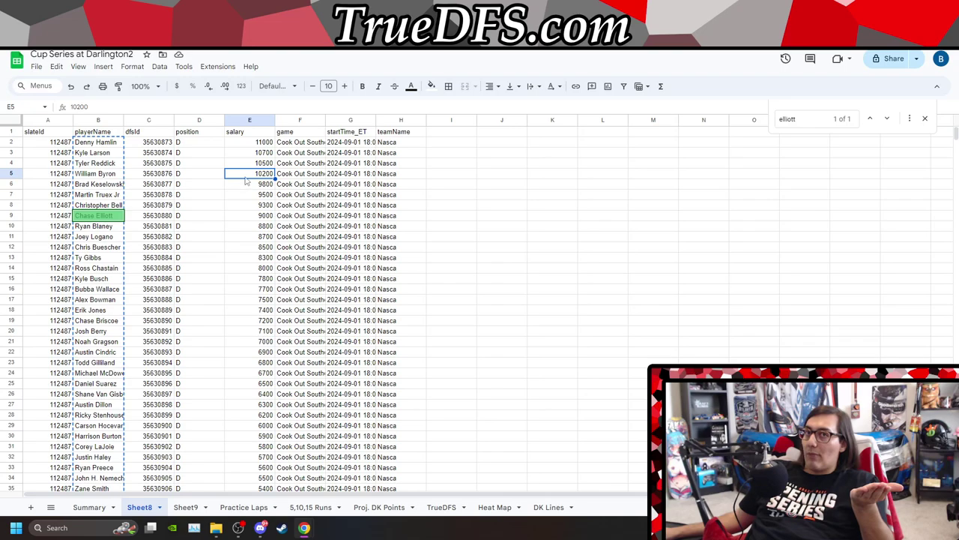
left_click_drag(245, 189, 242, 227)
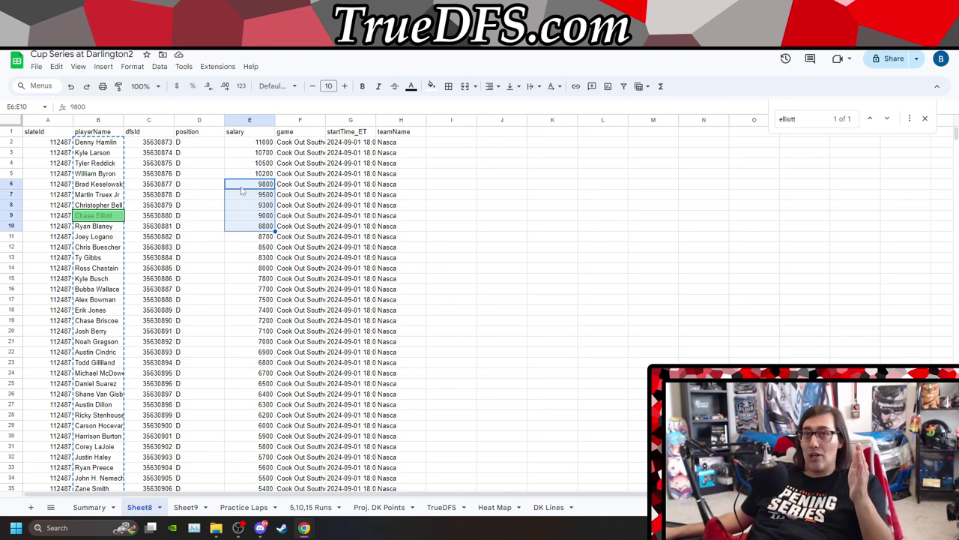
scroll(244, 323, "down", 5)
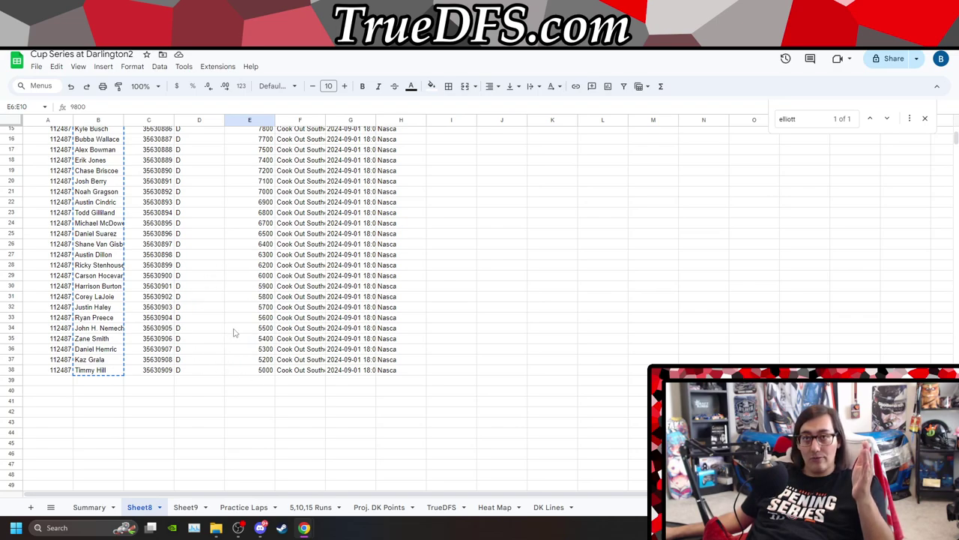
scroll(244, 345, "up", 3)
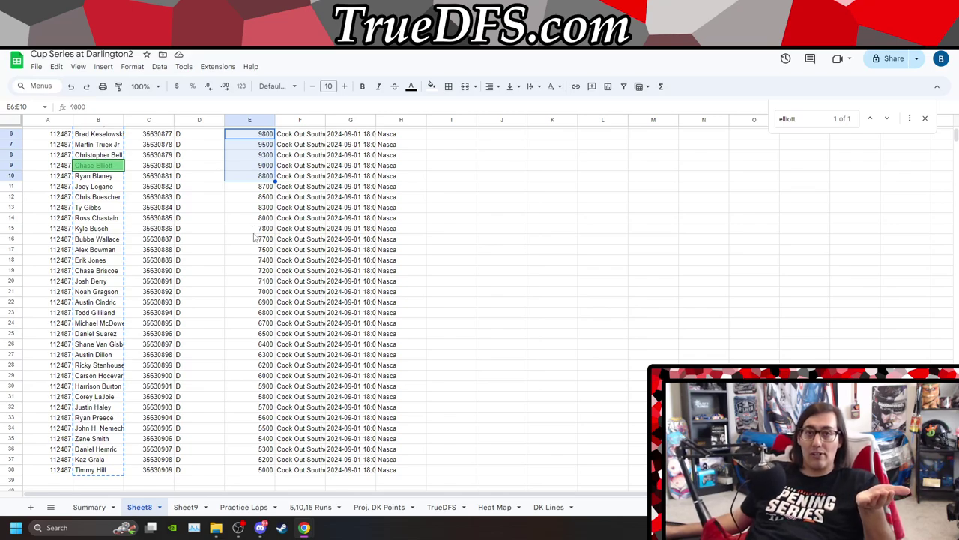
scroll(254, 237, "up", 2)
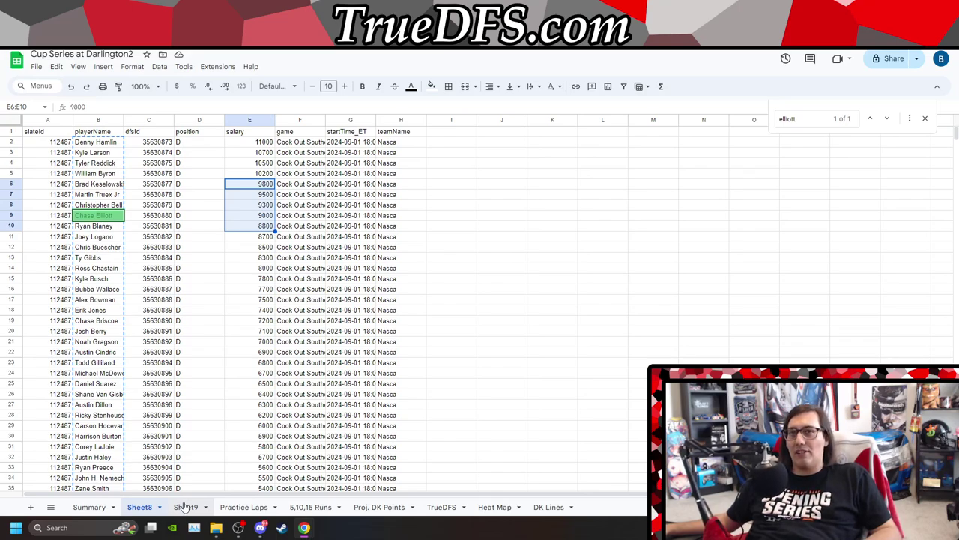
- Search Sheet9 for "blaney" and "logano" in turn to compare their rankings across the race columns
left_click(185, 507)
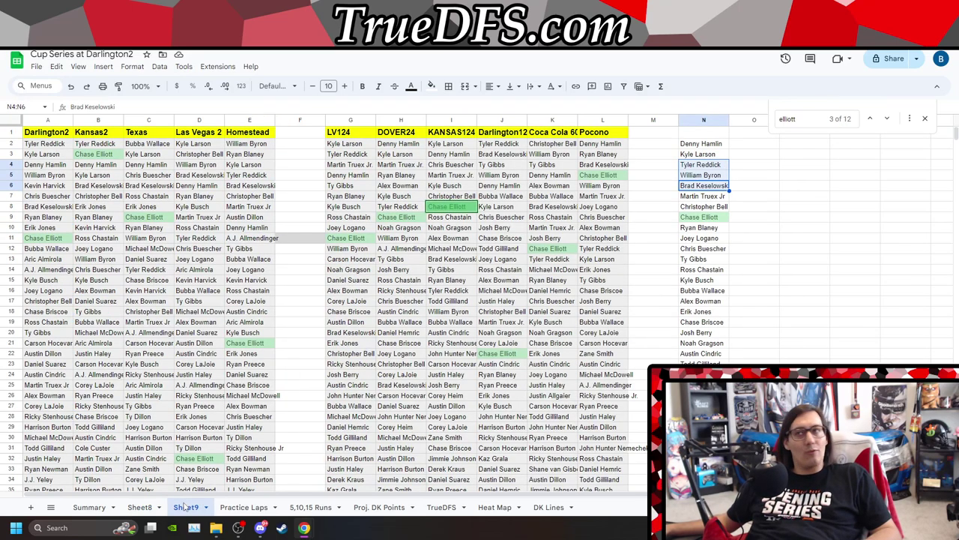
left_click(796, 118)
double_click(796, 117)
type("bl")
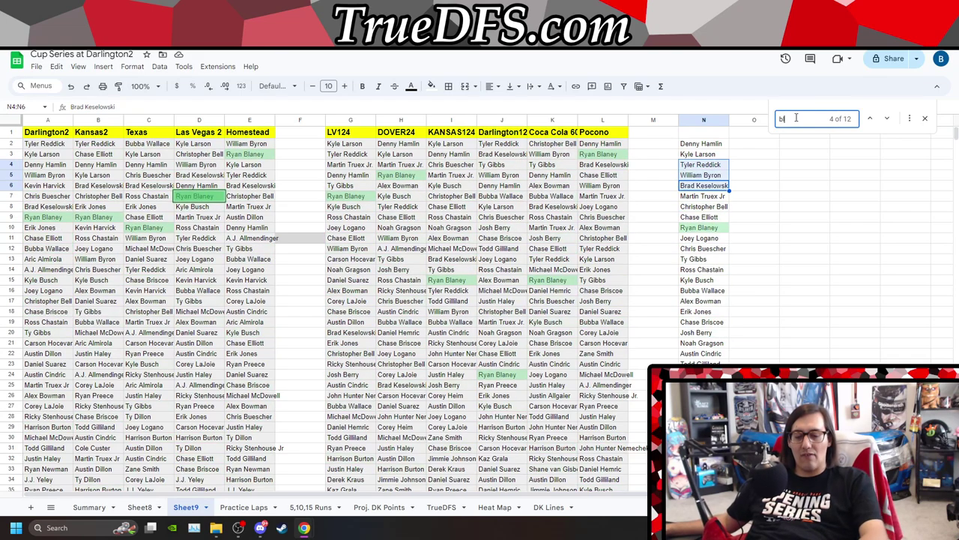
type("aney")
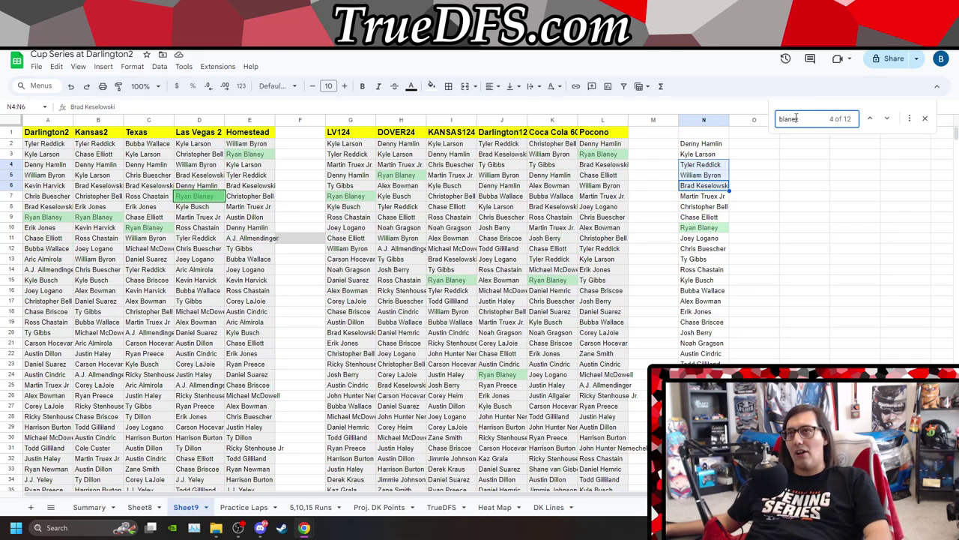
double_click(796, 119)
type("lo")
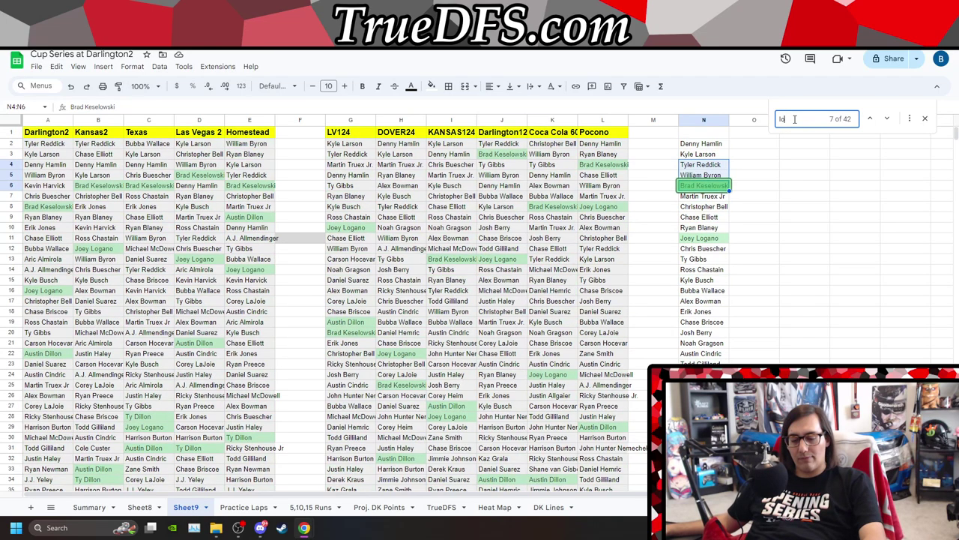
type("gano")
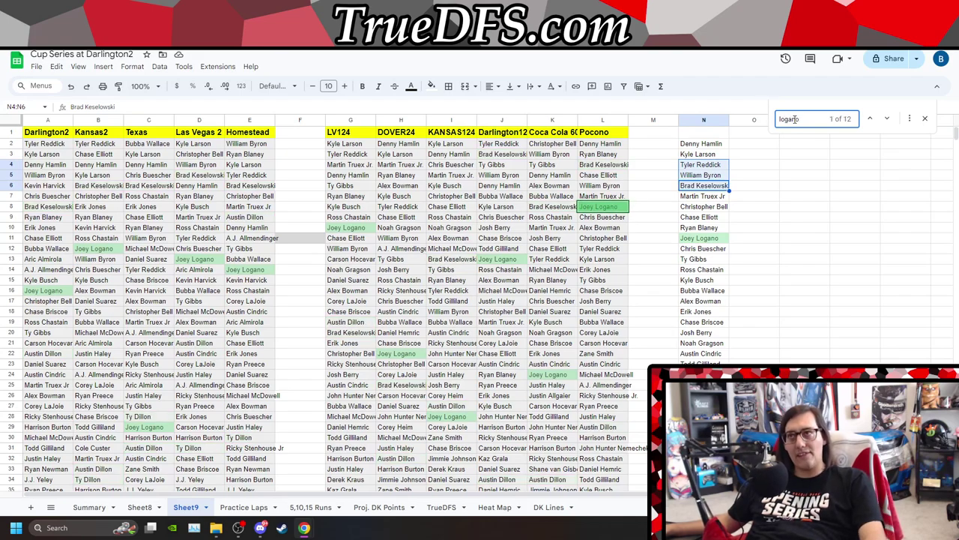
double_click(796, 118)
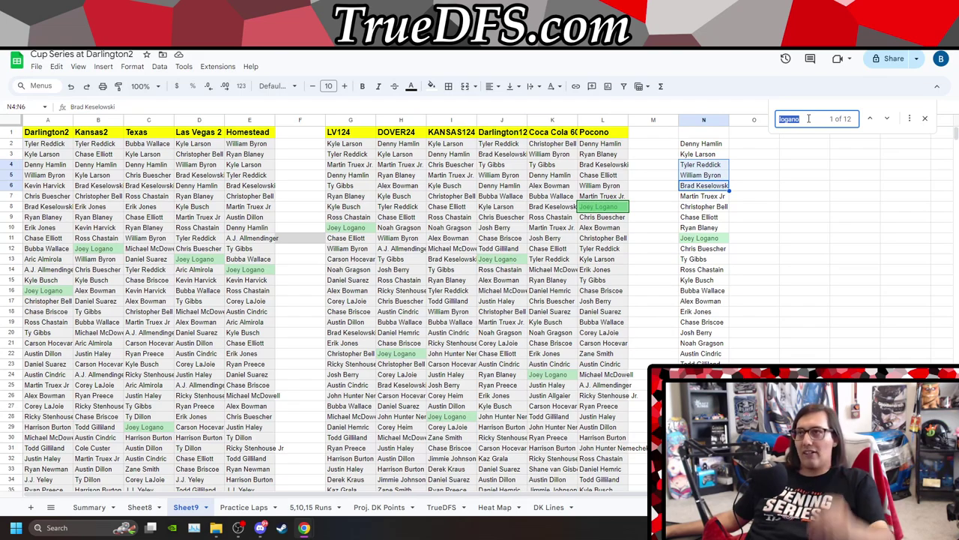
type("chri")
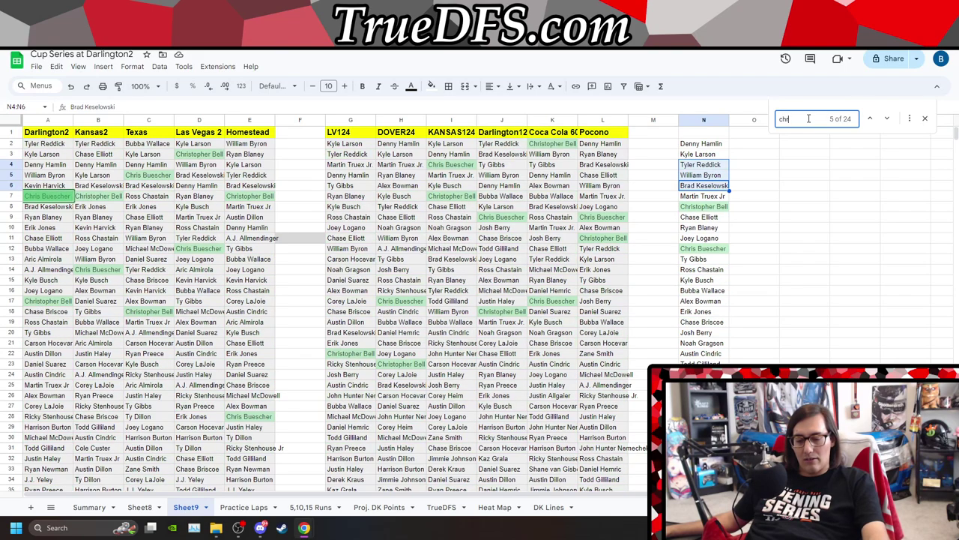
type("s bu")
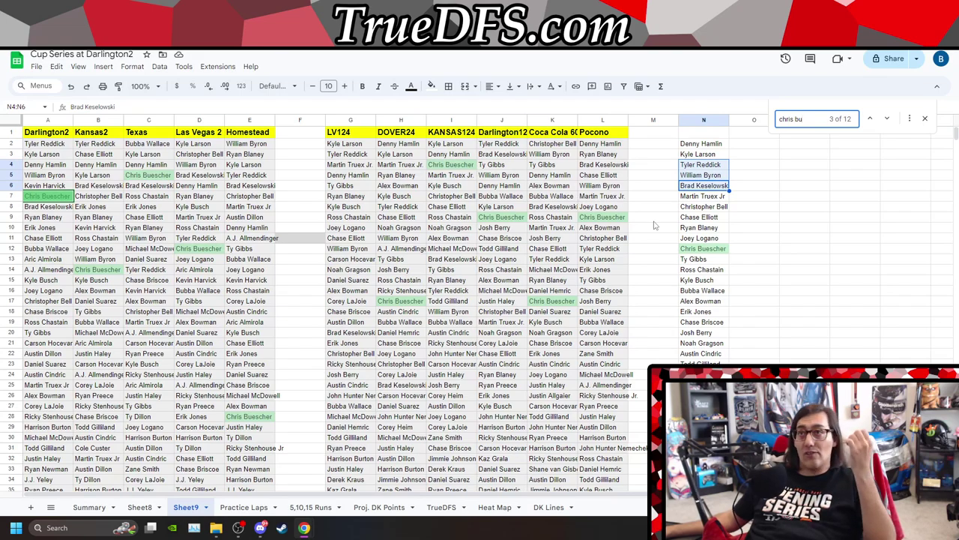
double_click(818, 118)
left_click(818, 118)
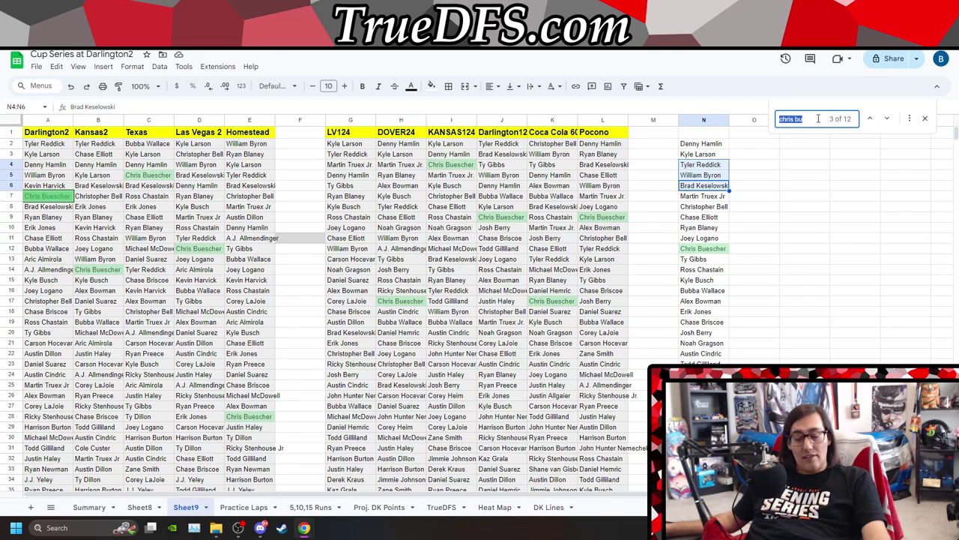
type("gibb")
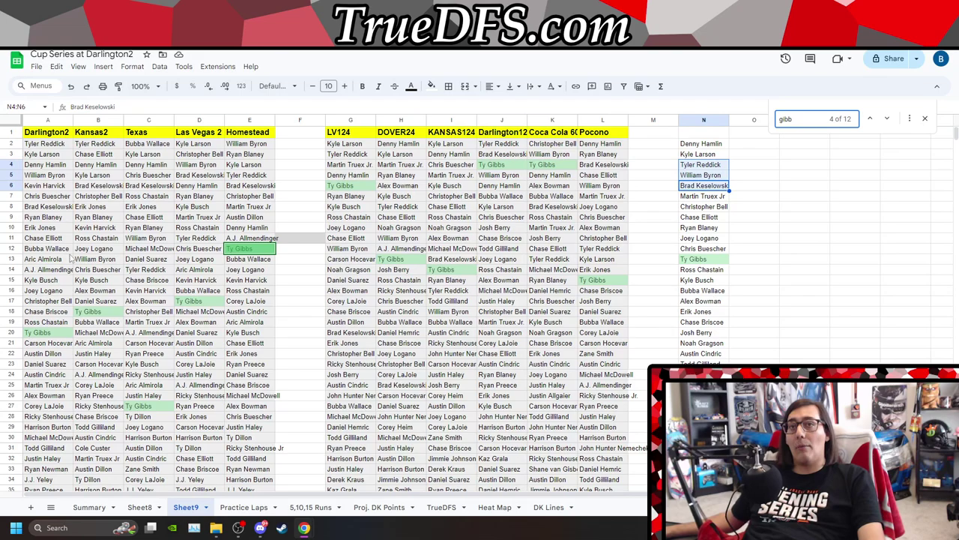
- Search Sheet9 for "chasta" and "kyle busch" in turn to compare their rankings across the race columns
double_click(811, 117)
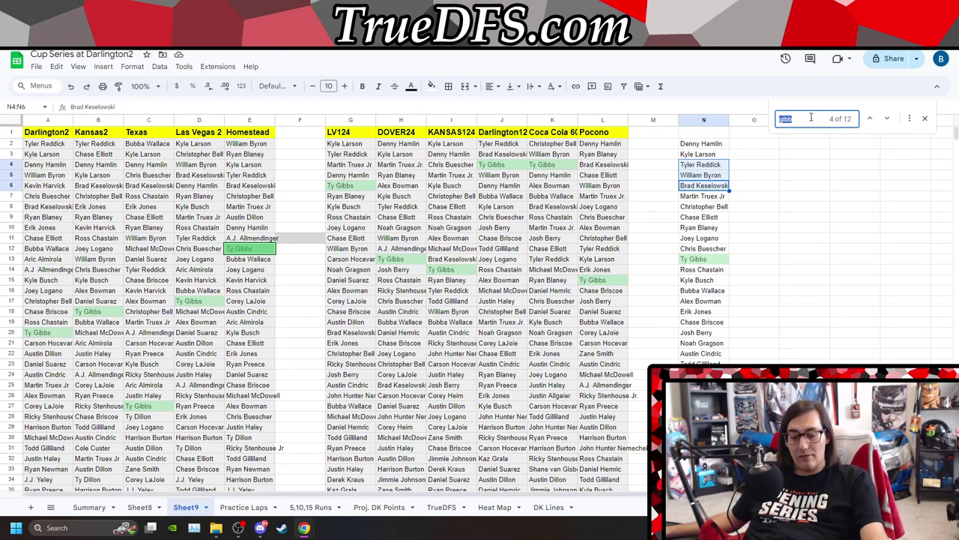
type("chasta")
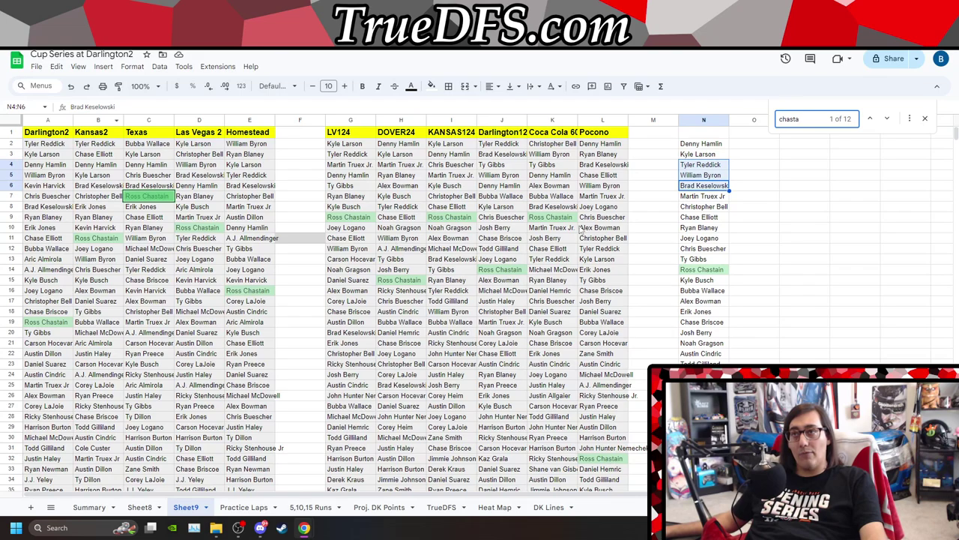
double_click(826, 122)
type("kyl")
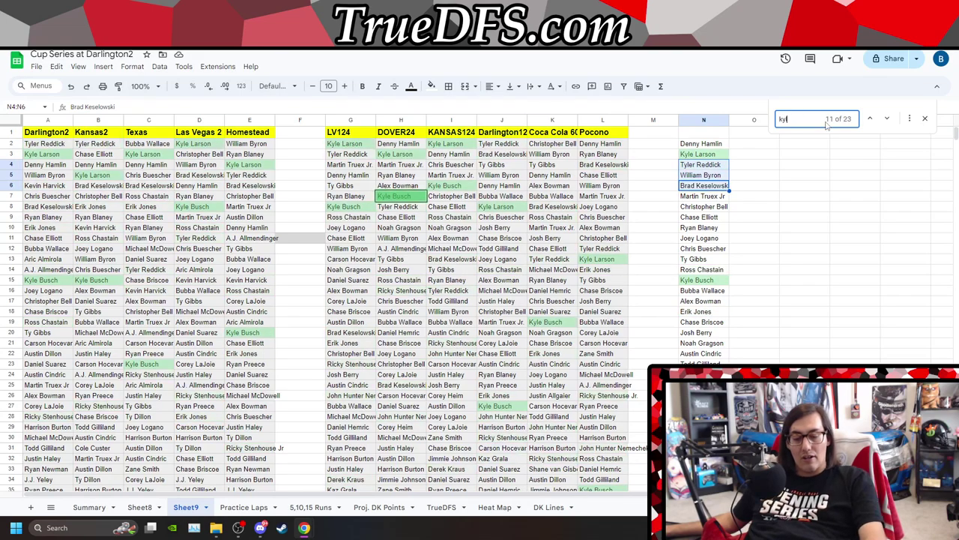
type("e busch")
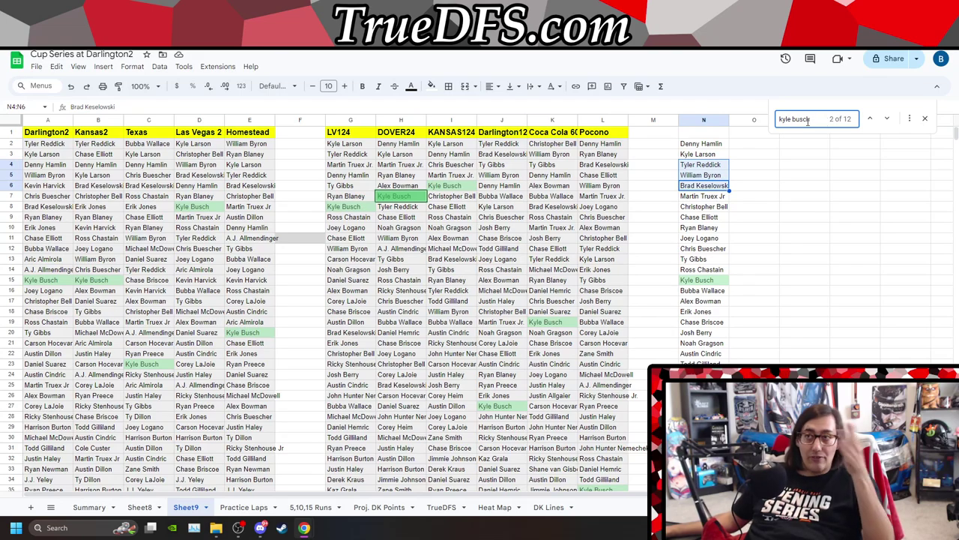
- Search Sheet9 for "wall" and "bowman" in turn to compare their rankings across the race columns
triple_click(808, 120)
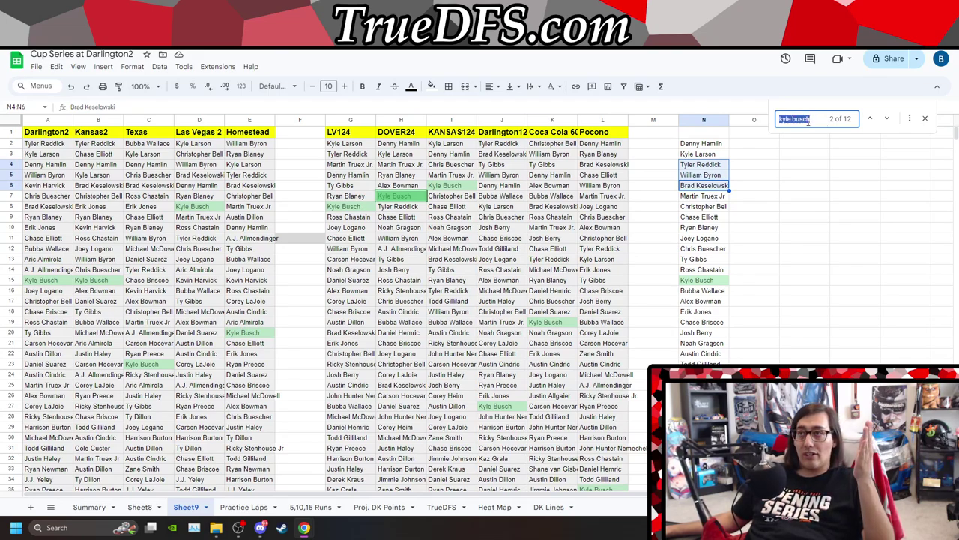
type("wall")
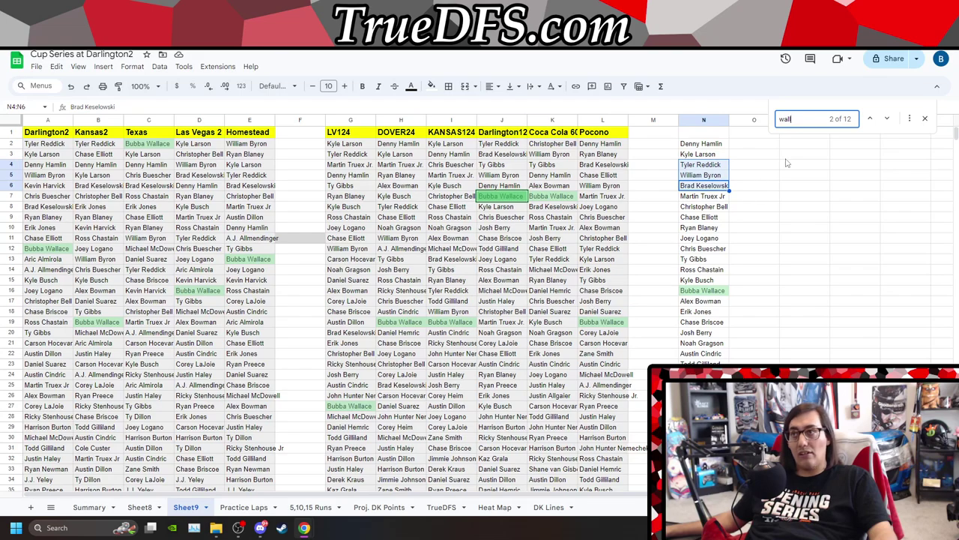
double_click(806, 120)
type("b")
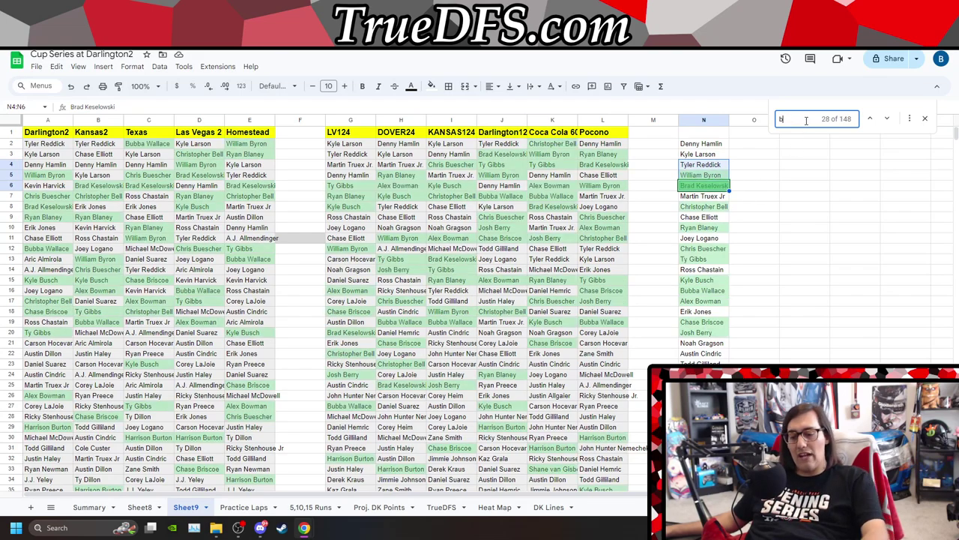
type("owman")
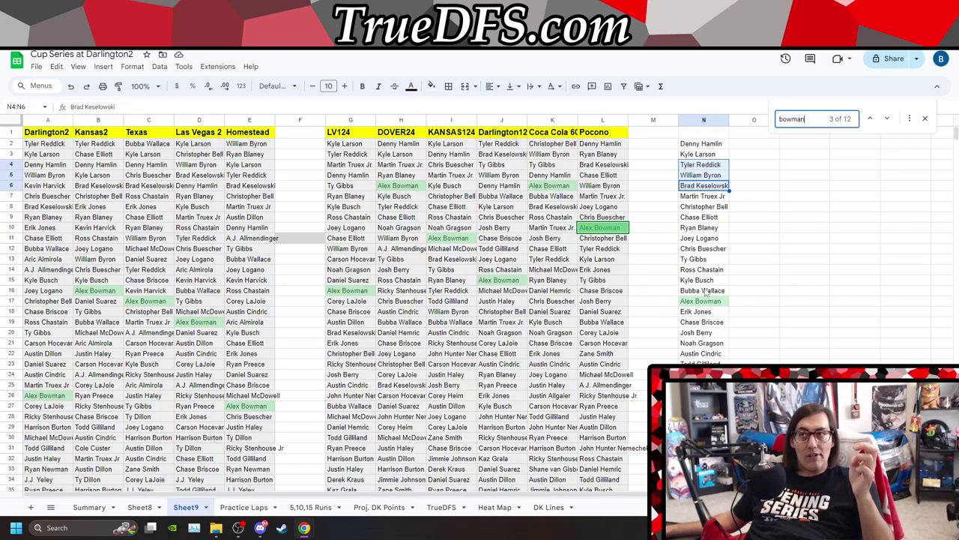
- Search Sheet9 for "jones" and select Erik Jones in the Darlington2 column at A10 and the second Darlington column at J26
double_click(810, 120)
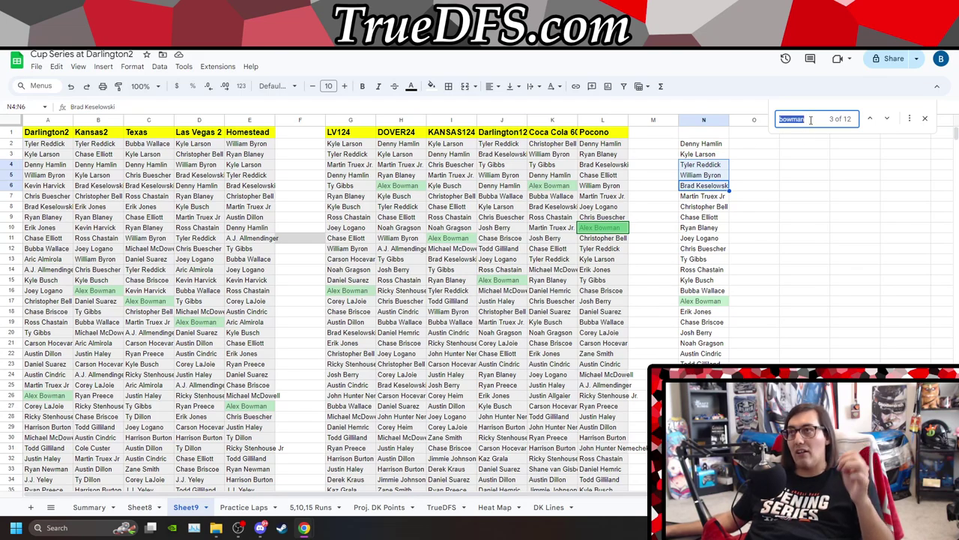
type("jones")
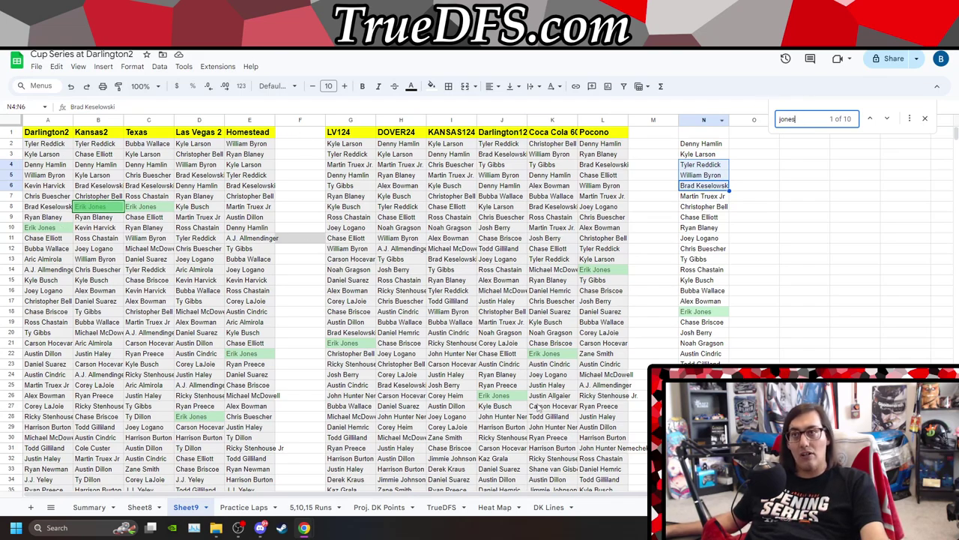
left_click(34, 227)
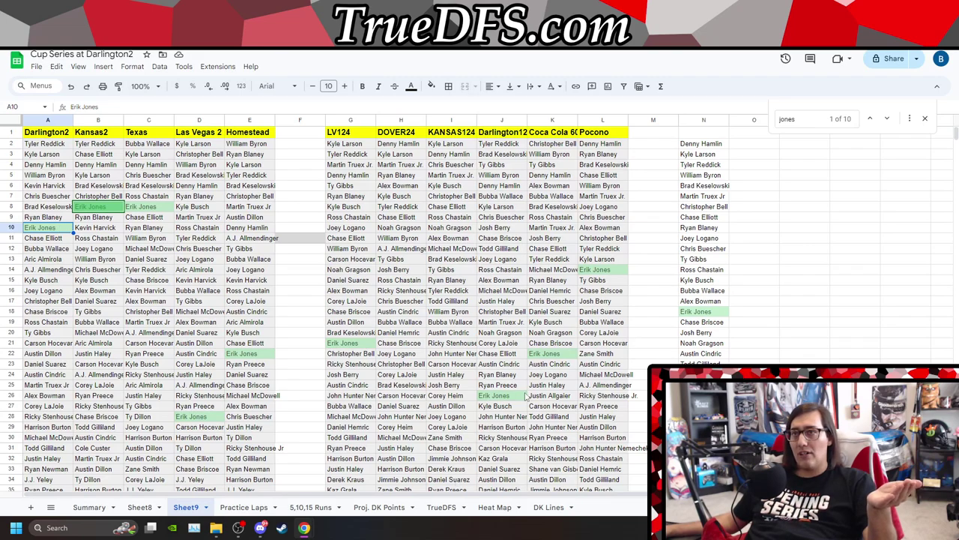
left_click(508, 397)
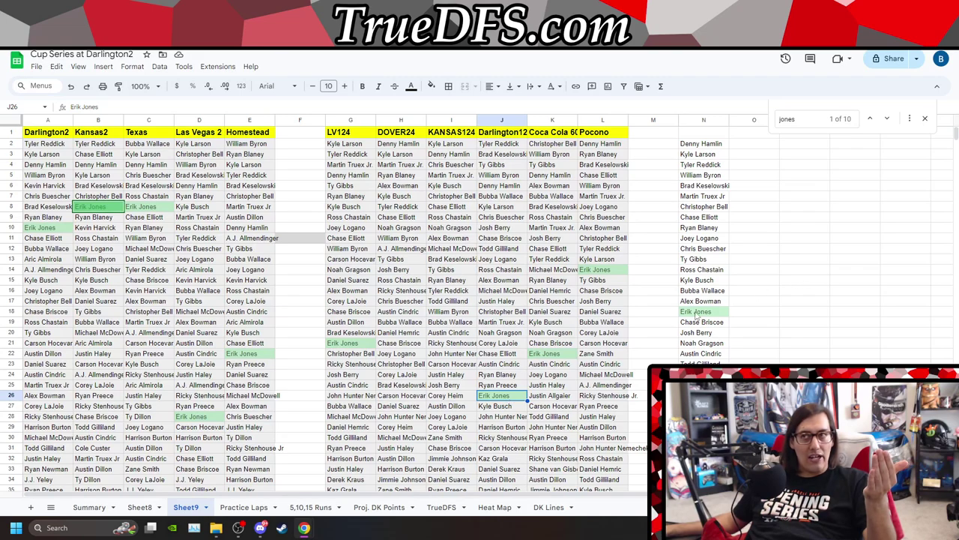
- Search Sheet9 for "briscoe" and "berry" in turn to compare their rankings across the race columns
left_click(799, 119)
key("ctrl+a")
type("bri")
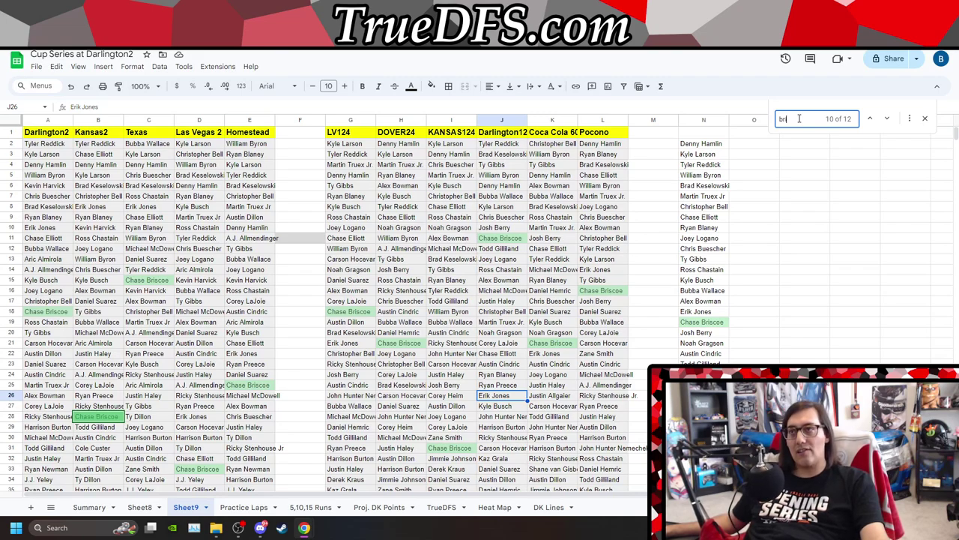
type("scoe")
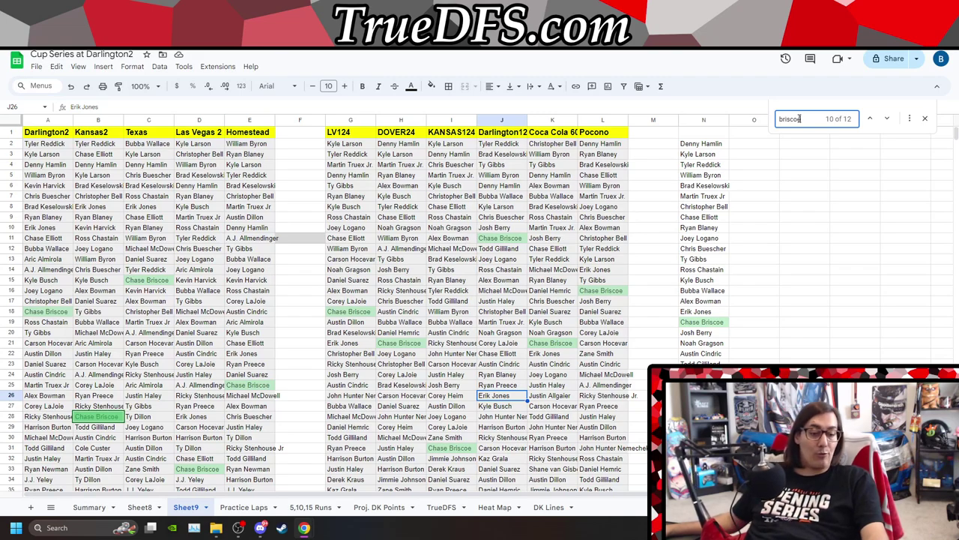
double_click(799, 119)
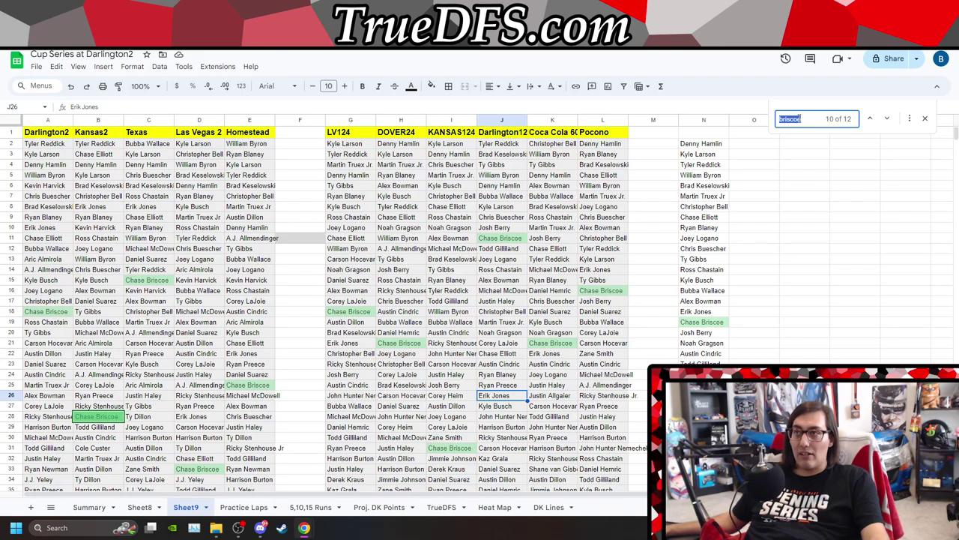
type("berry")
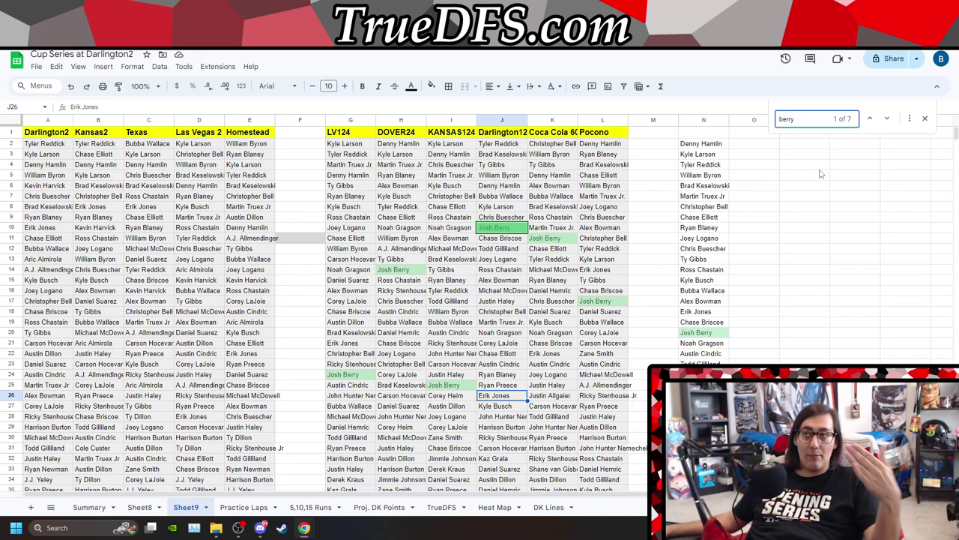
double_click(810, 119)
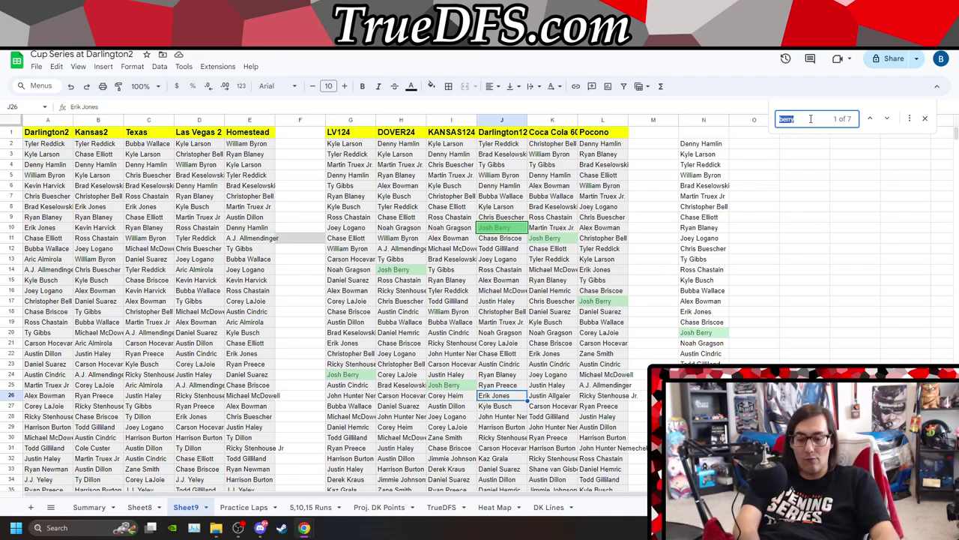
type("noah gra")
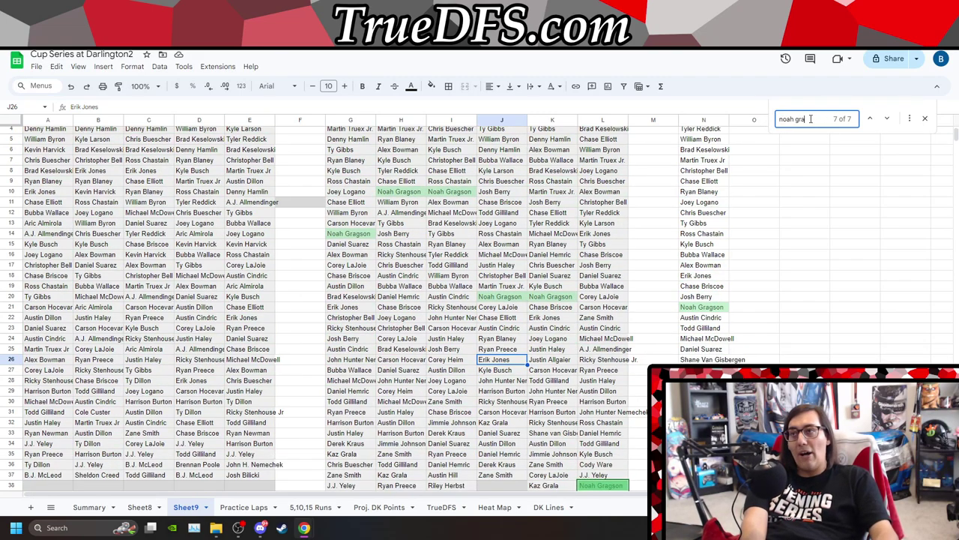
key("BackSpace")
key("BackSpace")
key("BackSpace")
key("BackSpace")
key("BackSpace")
key("BackSpace")
key("BackSpace")
key("BackSpace")
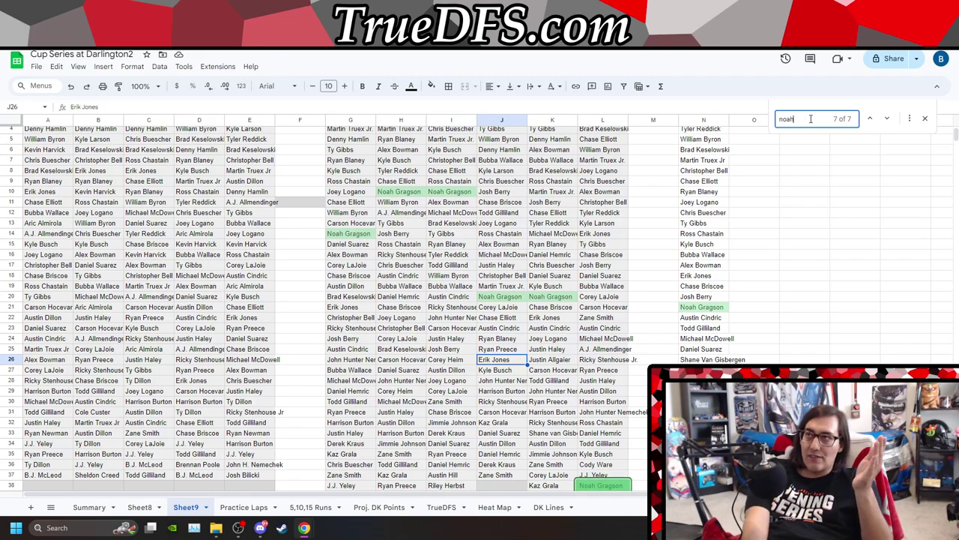
type("cind")
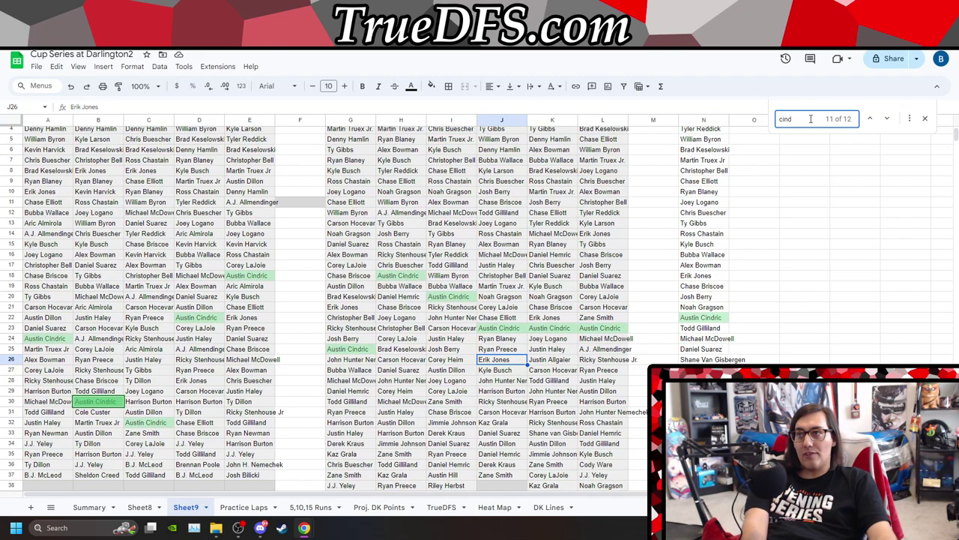
- Search Sheet9 for "todd" and "mich" in turn to compare their rankings across the race columns
key("BackSpace")
key("BackSpace")
key("BackSpace")
key("BackSpace")
type("todd")
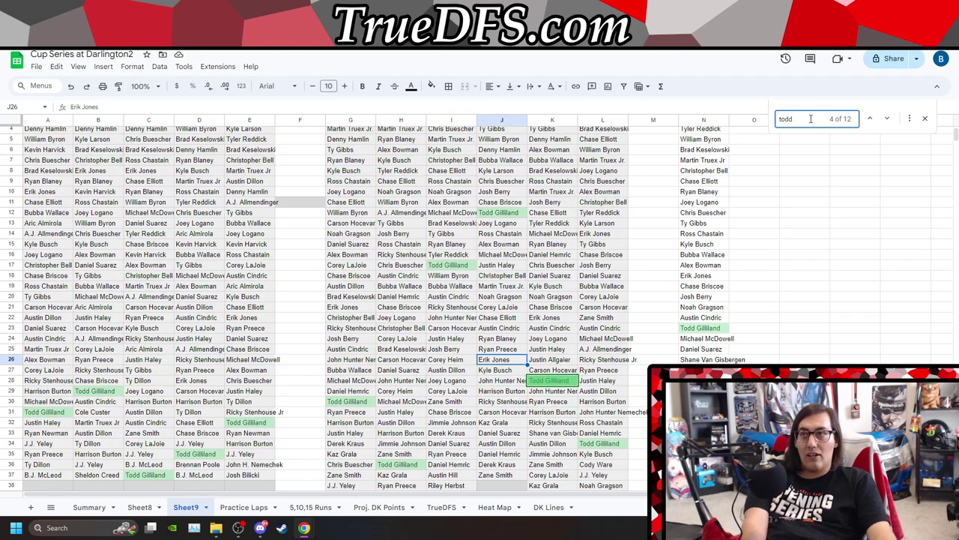
key("BackSpace")
key("BackSpace")
key("BackSpace")
key("BackSpace")
type("mich")
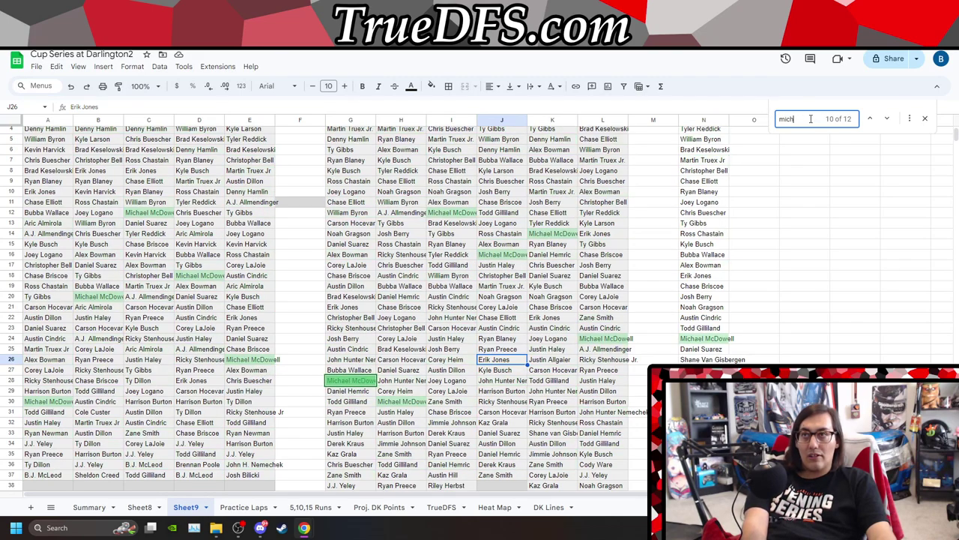
- Search Sheet9 for "suarez" and "shane" in turn to compare their rankings across the race columns
key("BackSpace")
key("BackSpace")
key("BackSpace")
key("BackSpace")
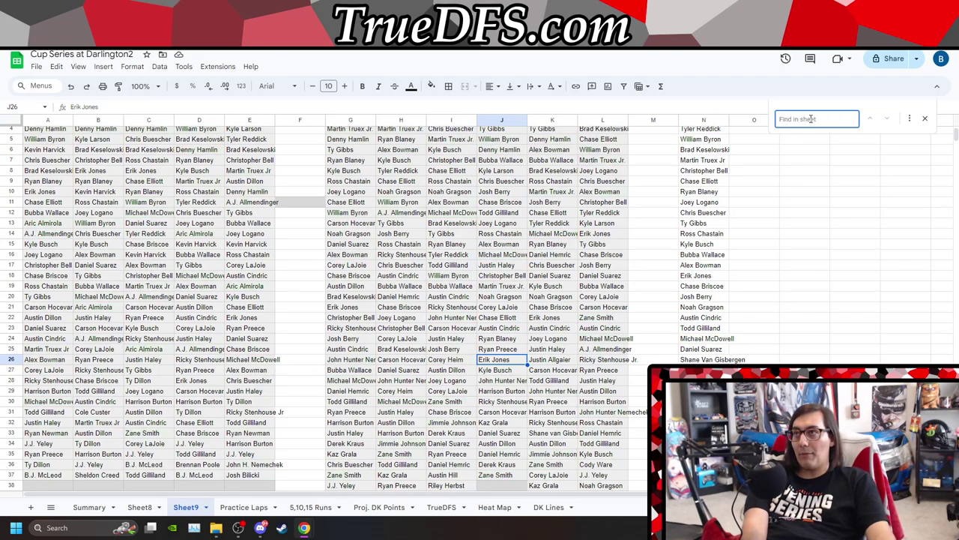
type("suarez")
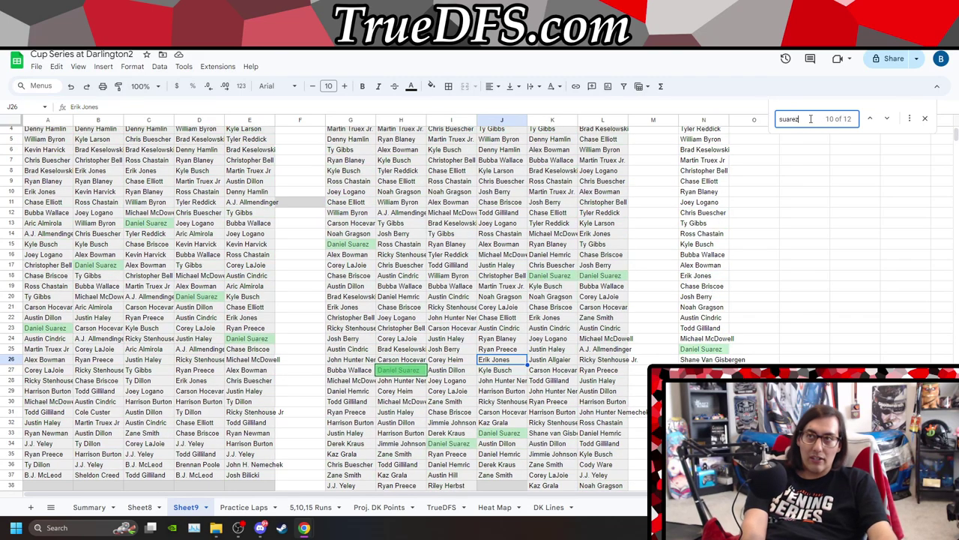
key("BackSpace")
key("BackSpace")
key("BackSpace")
key("BackSpace")
key("BackSpace")
key("BackSpace")
type("shane")
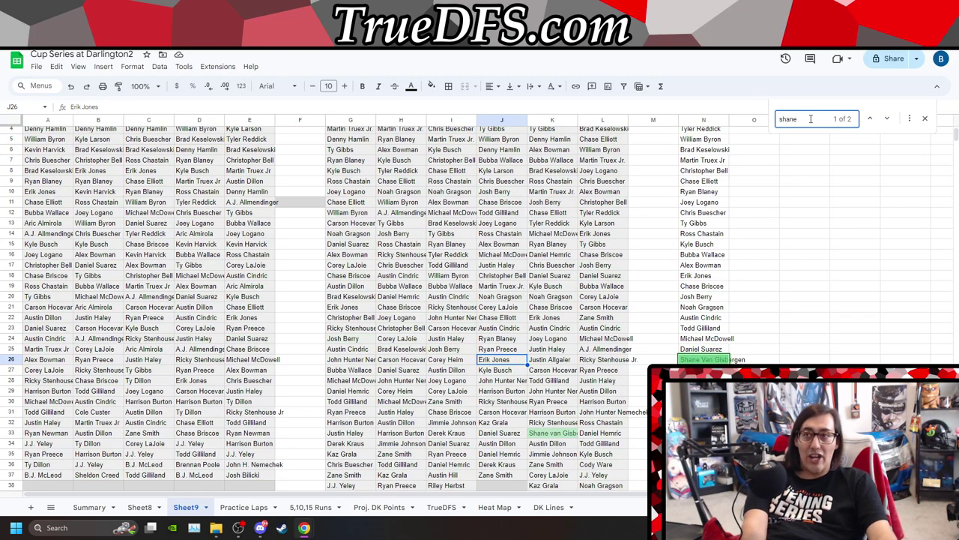
- Search Sheet9 for "austin dil" to review Austin Dillon's rankings across the race columns, and clear the search
key("BackSpace")
key("BackSpace")
key("BackSpace")
key("BackSpace")
key("BackSpace")
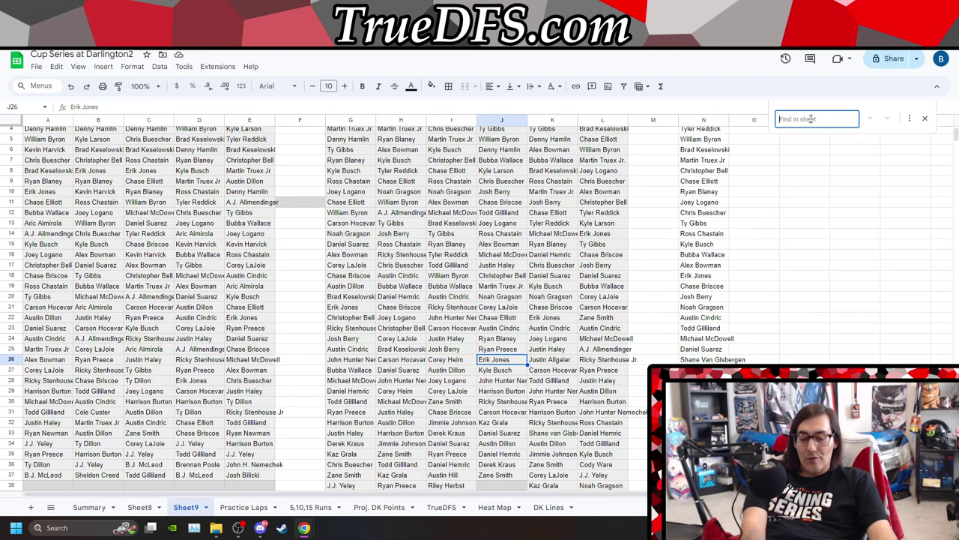
type("austin")
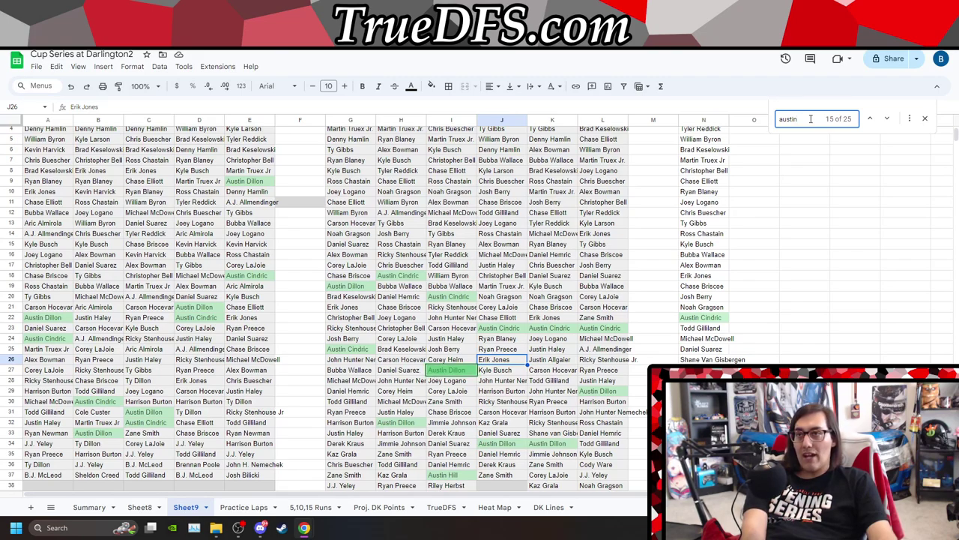
type(" dil")
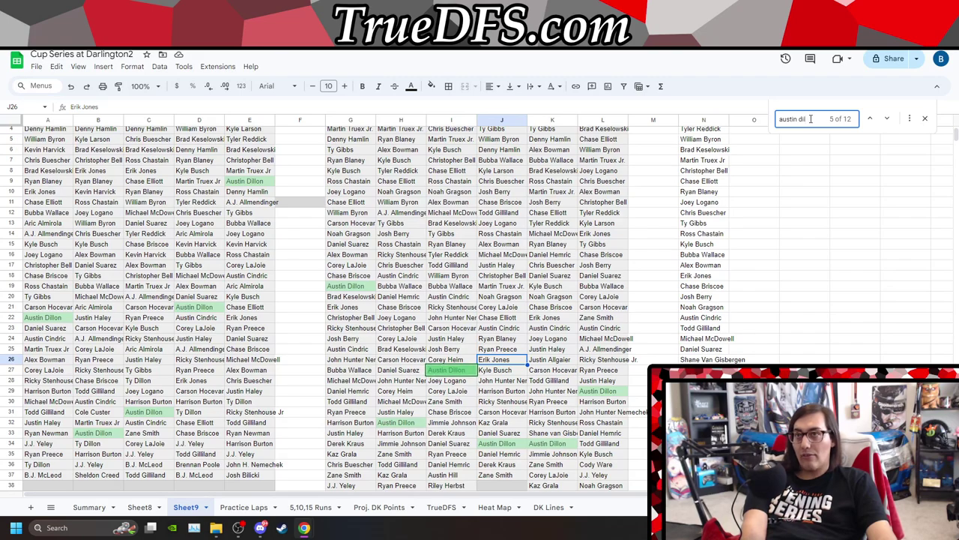
key("BackSpace")
key("BackSpace")
key("BackSpace")
key("BackSpace")
key("BackSpace")
key("BackSpace")
key("BackSpace")
key("BackSpace")
key("BackSpace")
key("BackSpace")
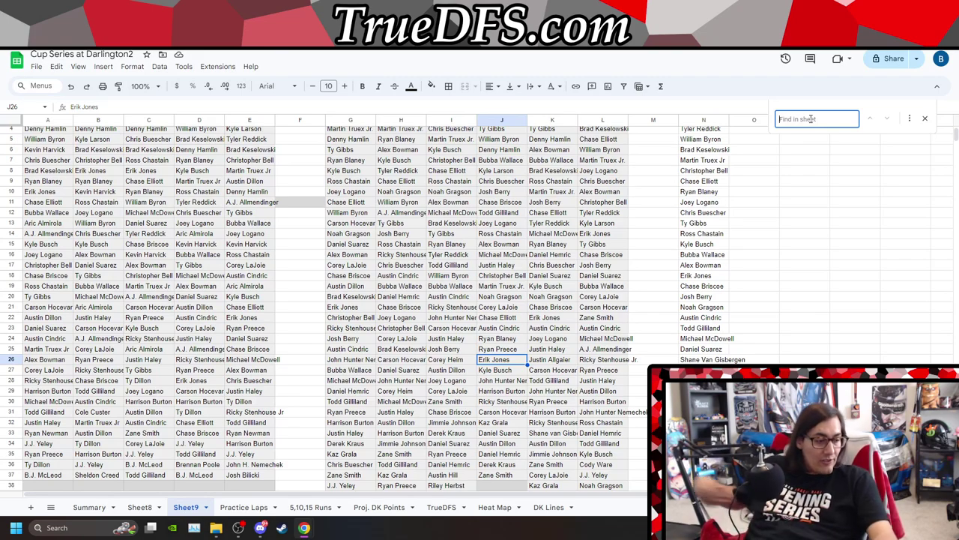
left_click(260, 527)
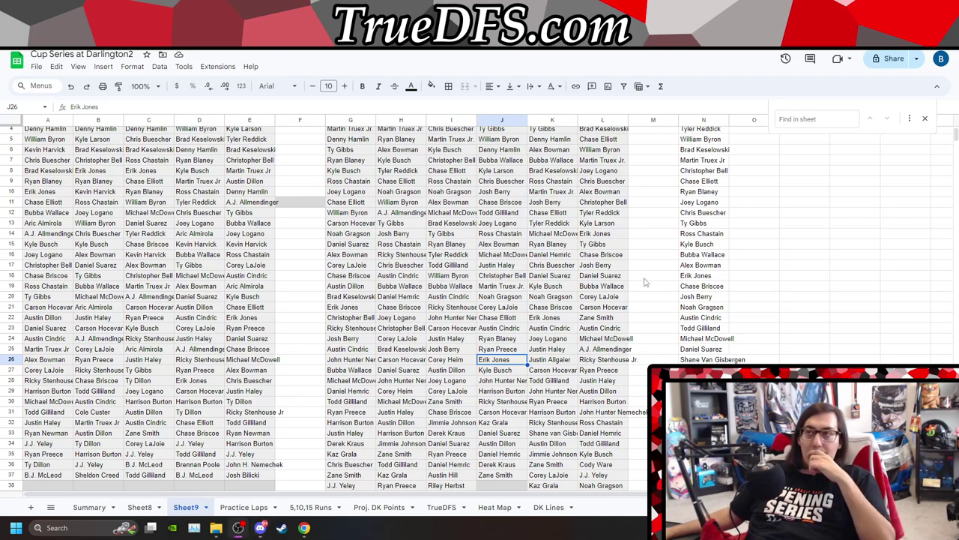
- Search Sheet9 for "ricky" and "cars" in turn to compare their rankings across the race columns, and clear the search
left_click(804, 119)
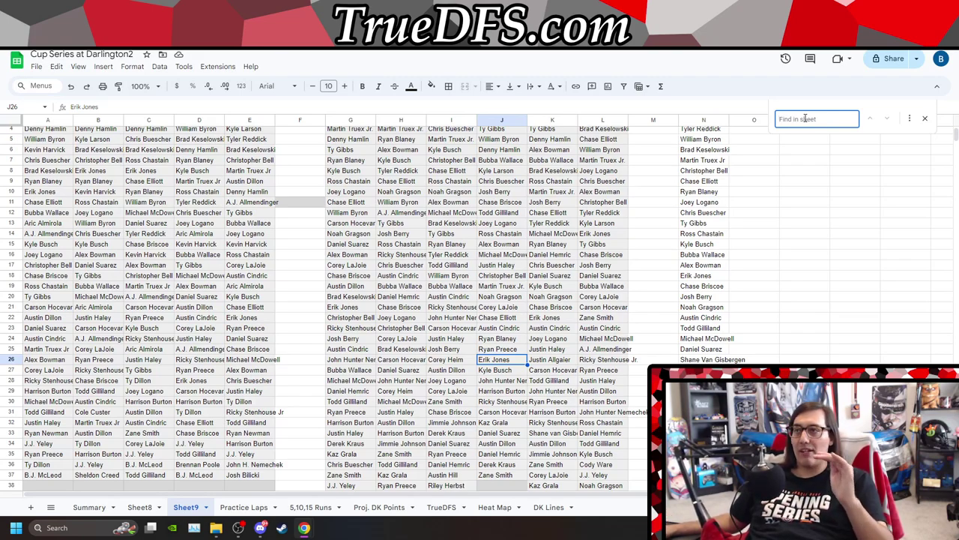
type("rick")
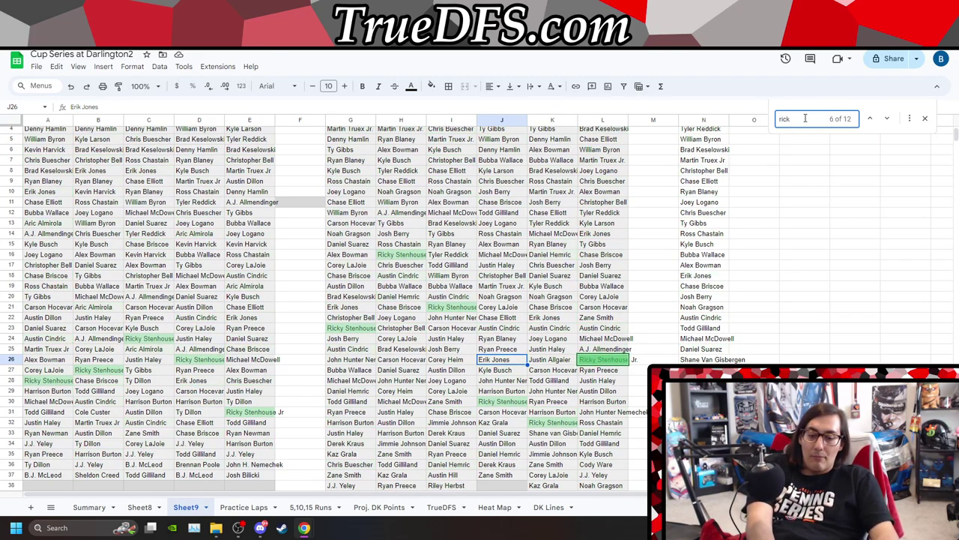
type("y")
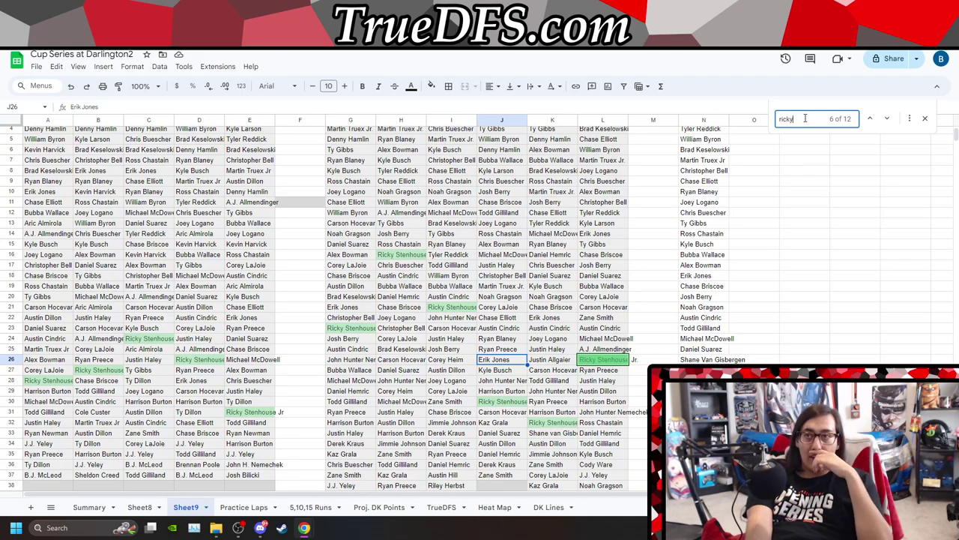
key("BackSpace")
key("BackSpace")
key("BackSpace")
key("BackSpace")
key("BackSpace")
type("cars")
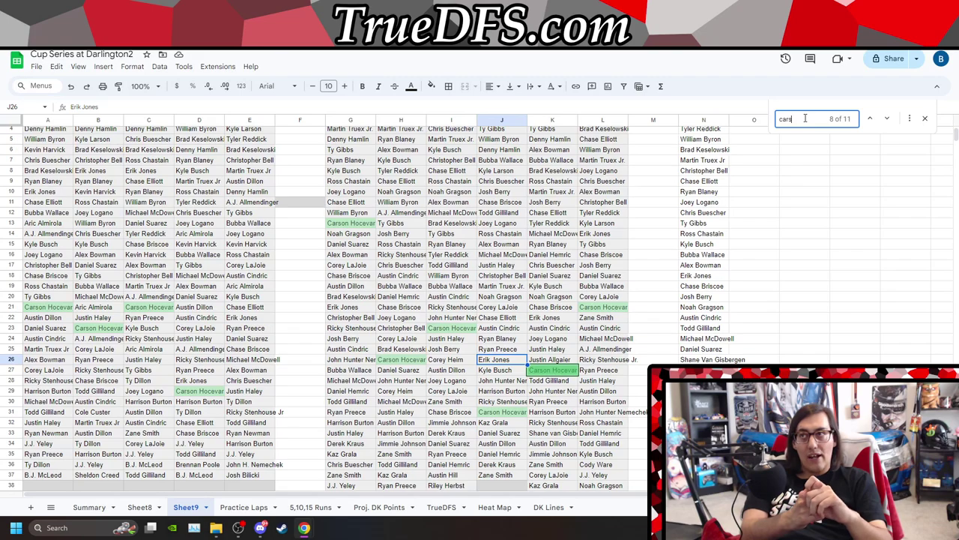
key("BackSpace")
key("BackSpace")
key("BackSpace")
key("BackSpace")
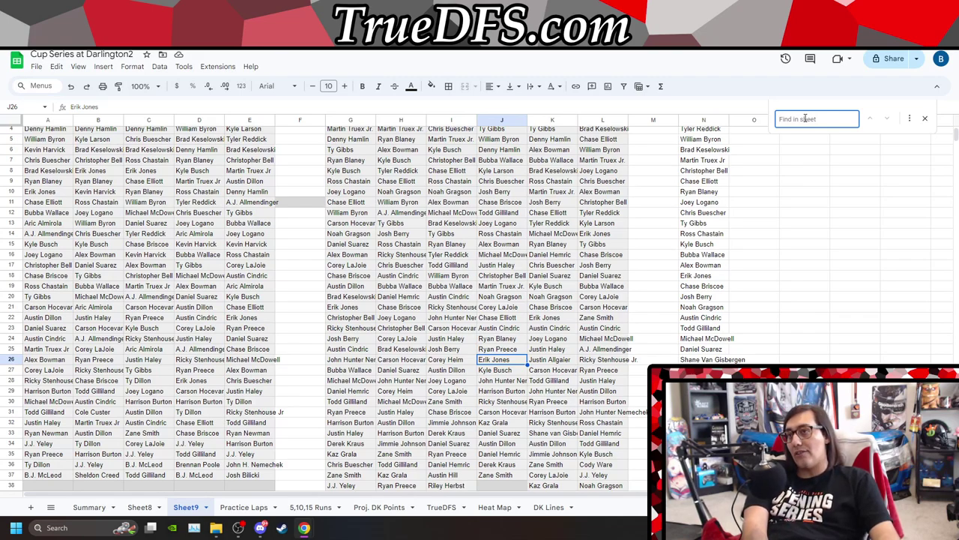
- Select Austin Cindric and Todd Gilliland at N22:N23 together with Daniel Suarez through Ricky Stenhouse Jr at N25:N28 in the driver list
left_click(707, 317)
left_click(710, 329, "shift")
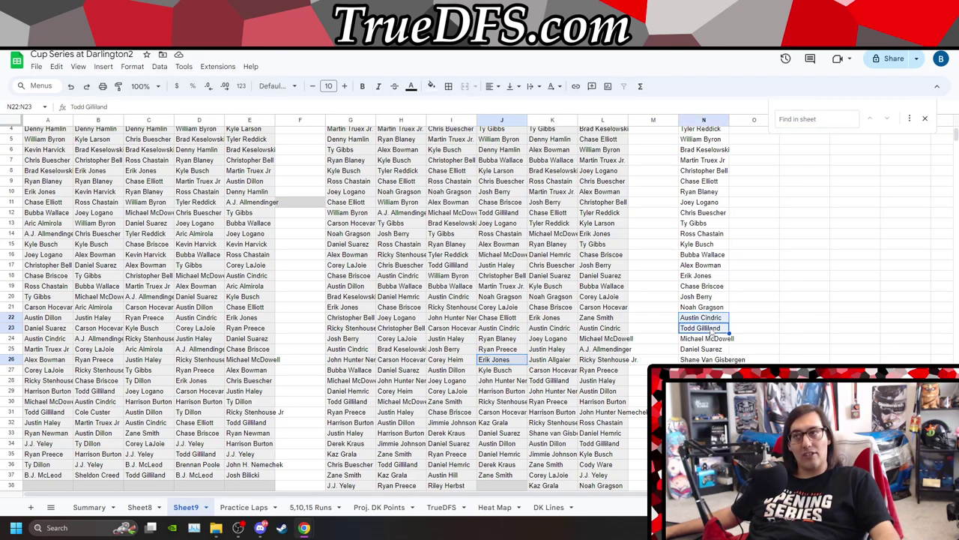
left_click(706, 351, "ctrl")
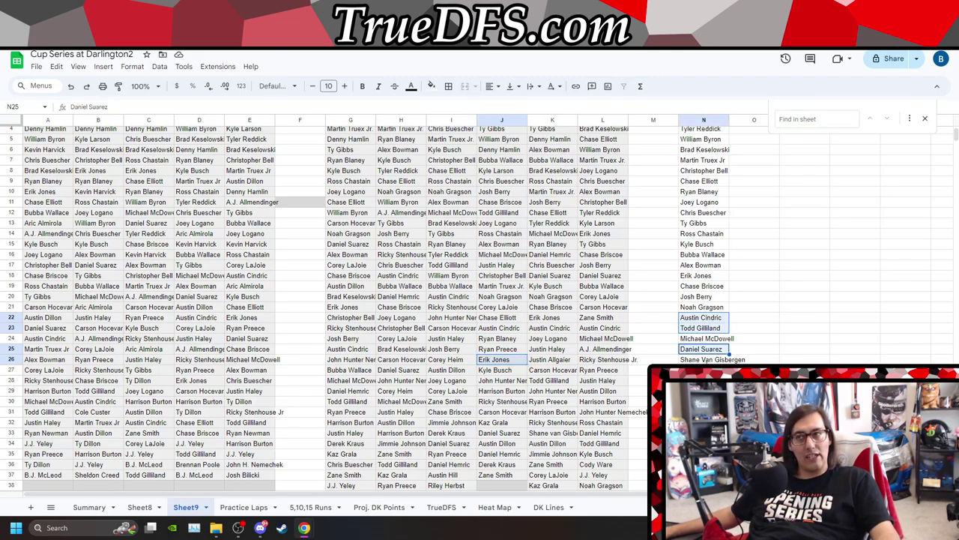
key("shift+Down")
key("shift+Down")
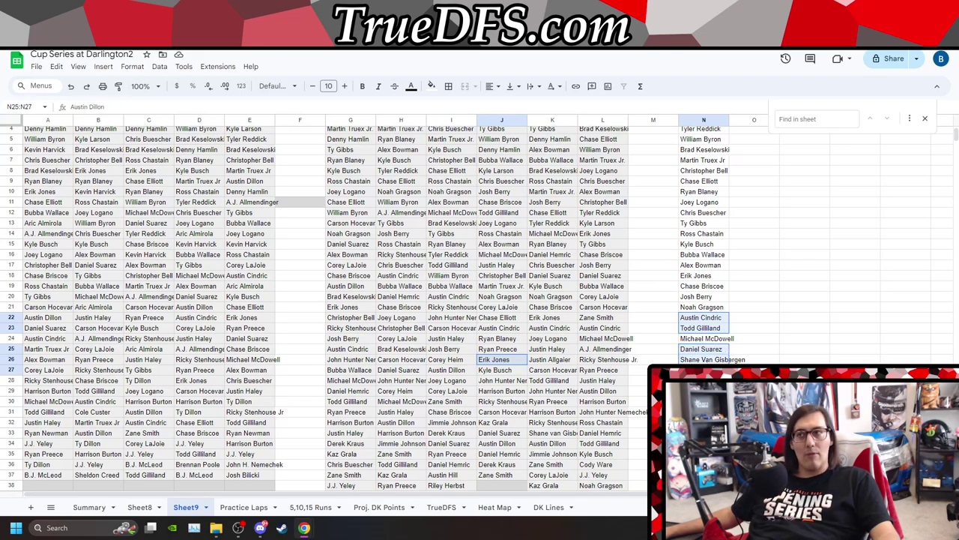
key("shift+Down")
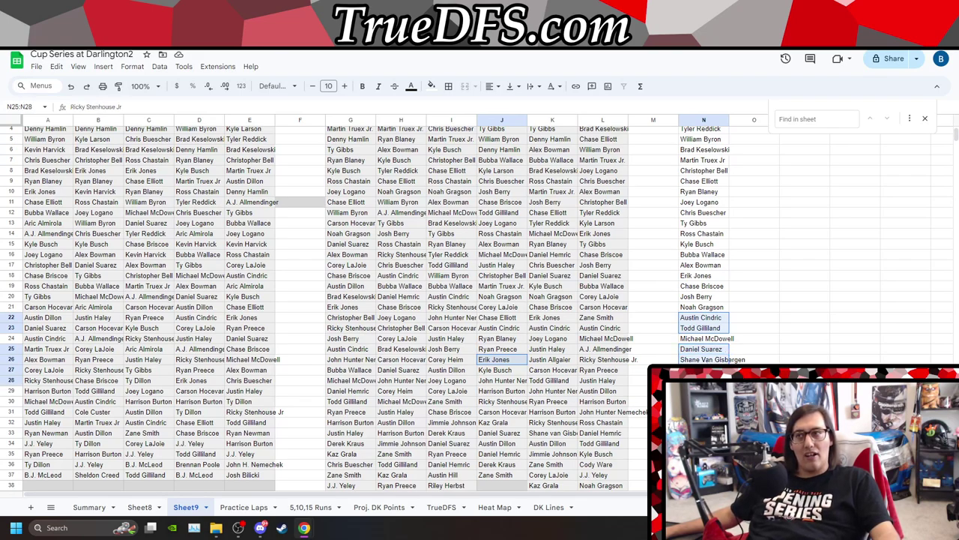
scroll(479, 307, "down", 3)
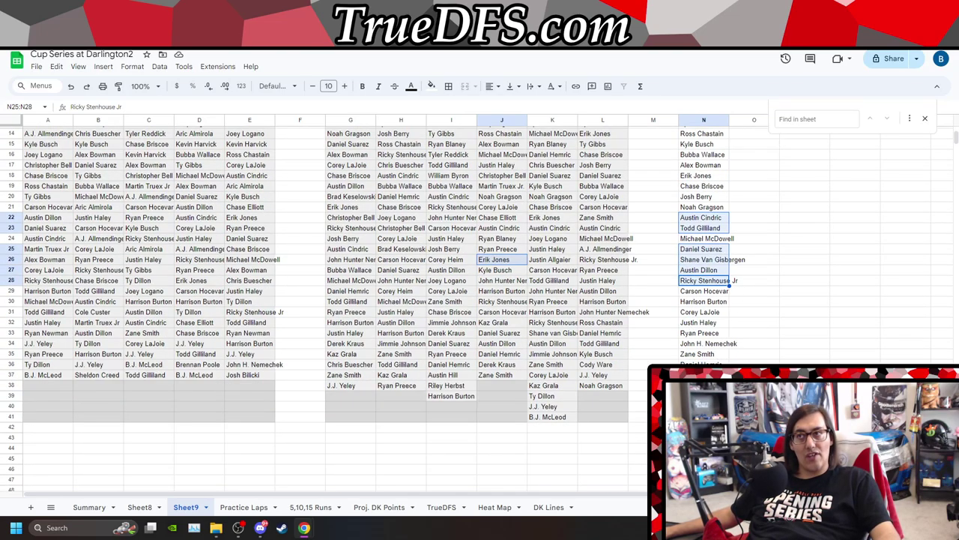
scroll(479, 308, "up", 4)
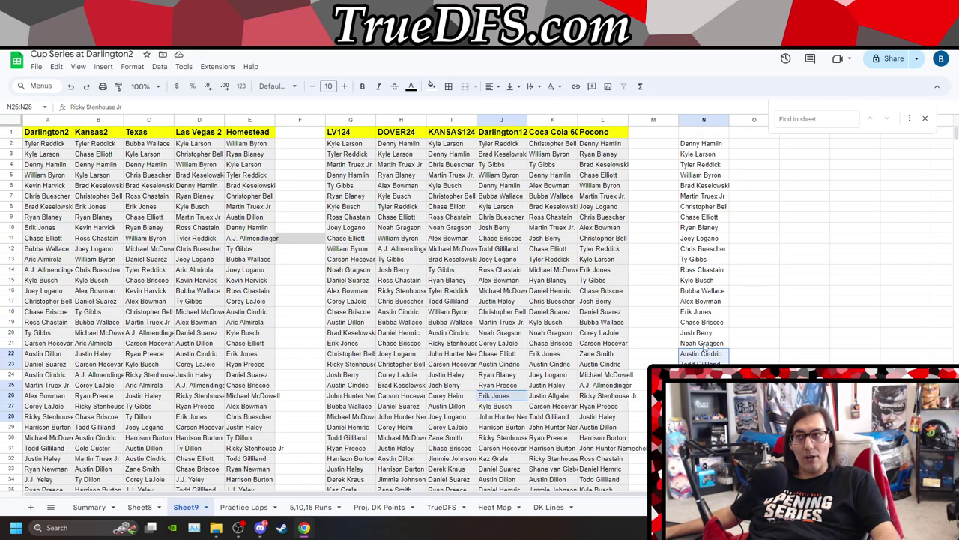
- Add Erik Jones and Chase Briscoe at N18:N19 to the selected drivers in column N
left_click_drag(708, 323, 708, 316)
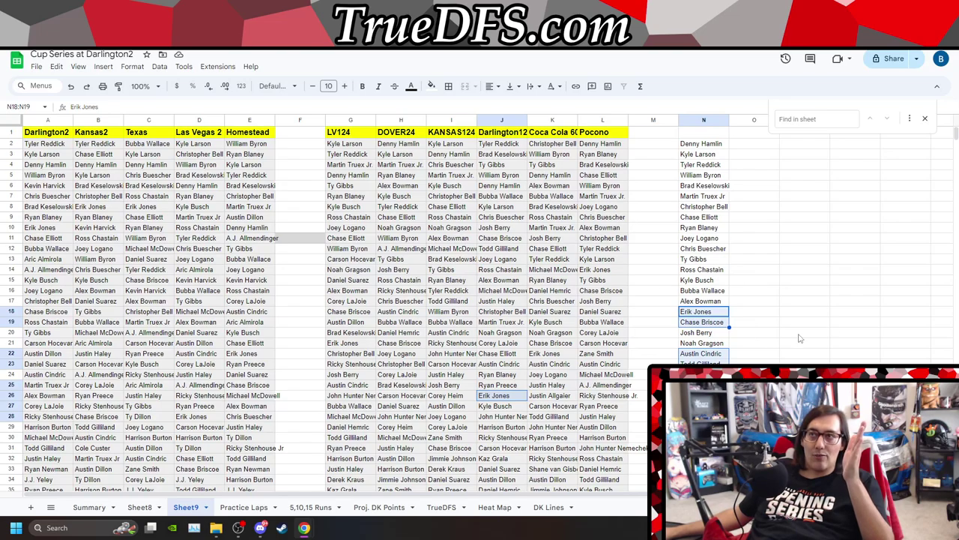
scroll(716, 287, "down", 3)
scroll(720, 299, "up", 3)
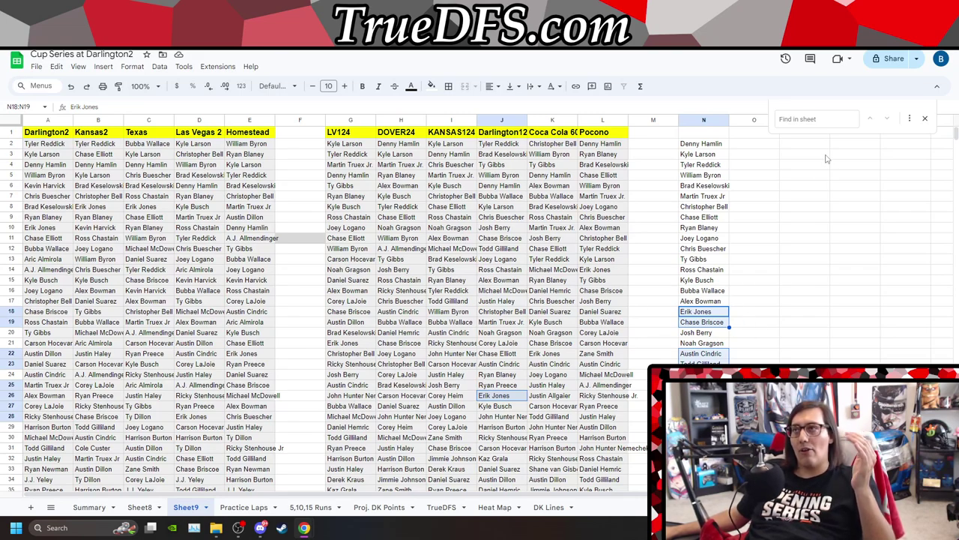
- Search Sheet9 for "bur" and "laj" in turn to compare Harrison Burton's and Corey LaJoie's rankings across the race columns
left_click(817, 120)
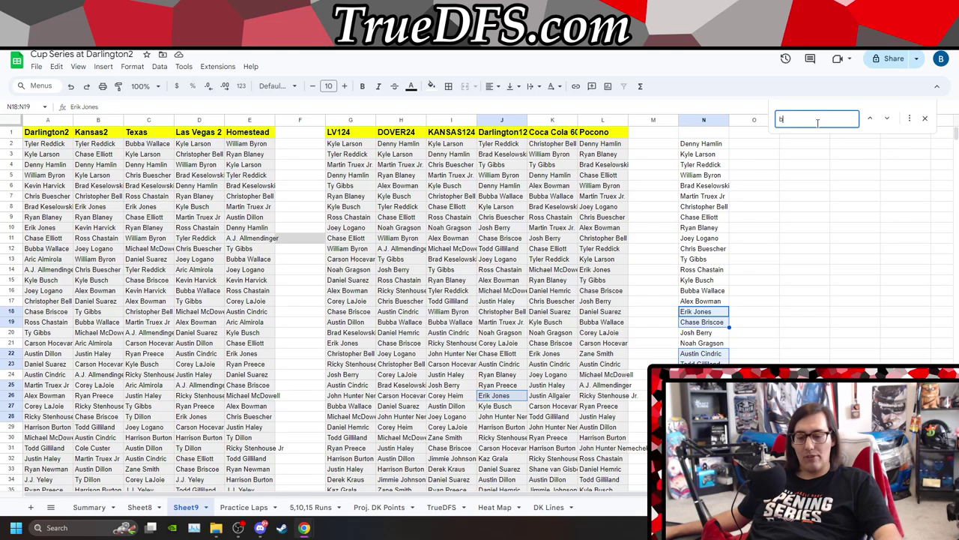
type("bur")
scroll(514, 383, "down", 3)
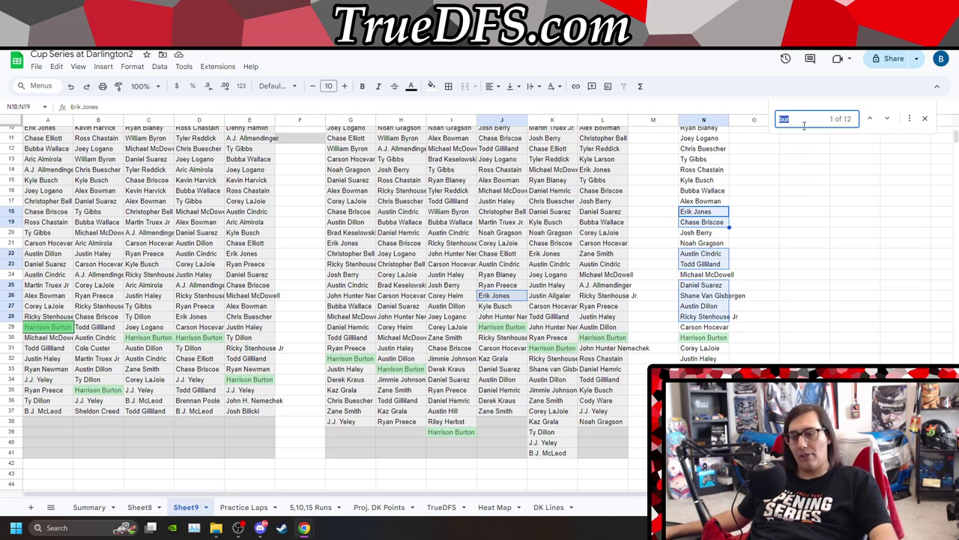
type("laj")
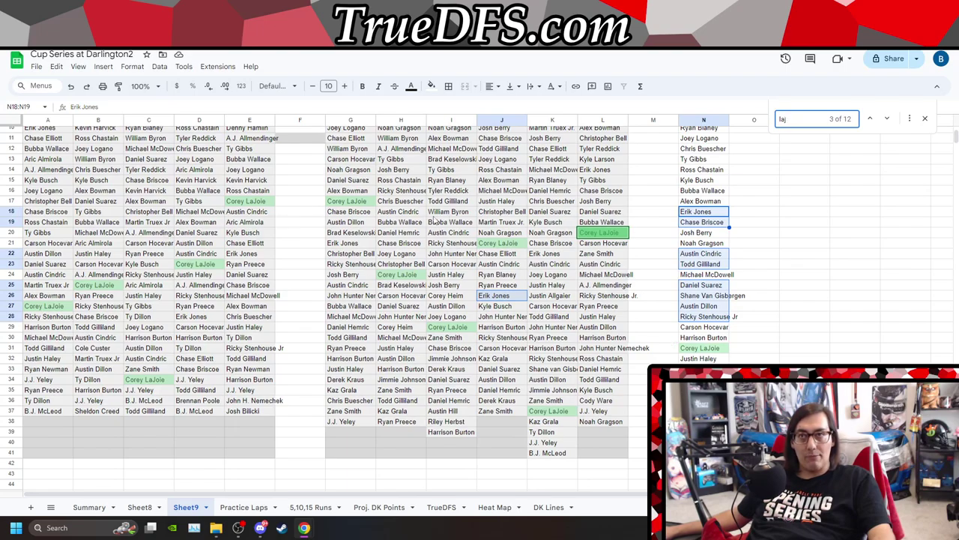
scroll(375, 233, "up", 3)
scroll(261, 125, "down", 2)
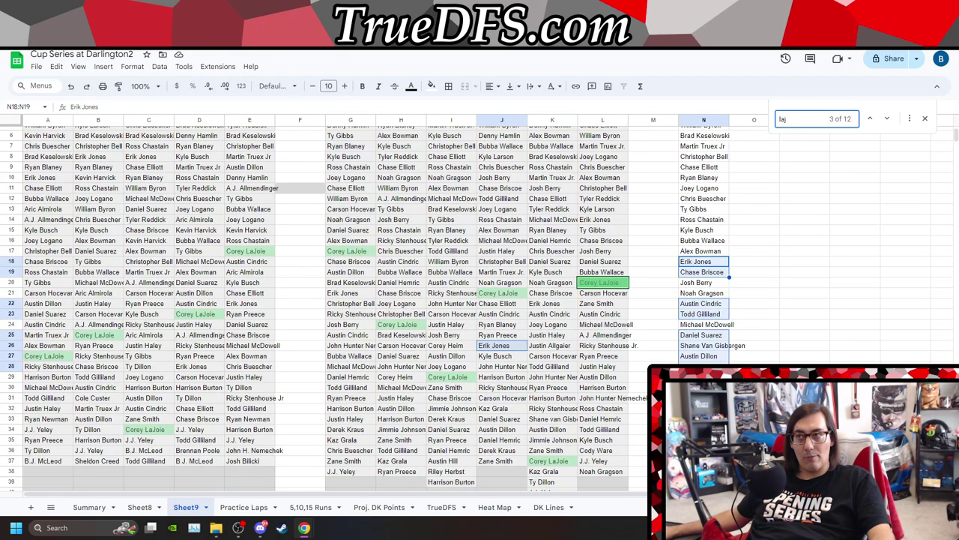
- Search Sheet9 for "hal" and "pre" in turn to compare Justin Haley's and Ryan Preece's rankings across the race columns
double_click(793, 118)
type("ha")
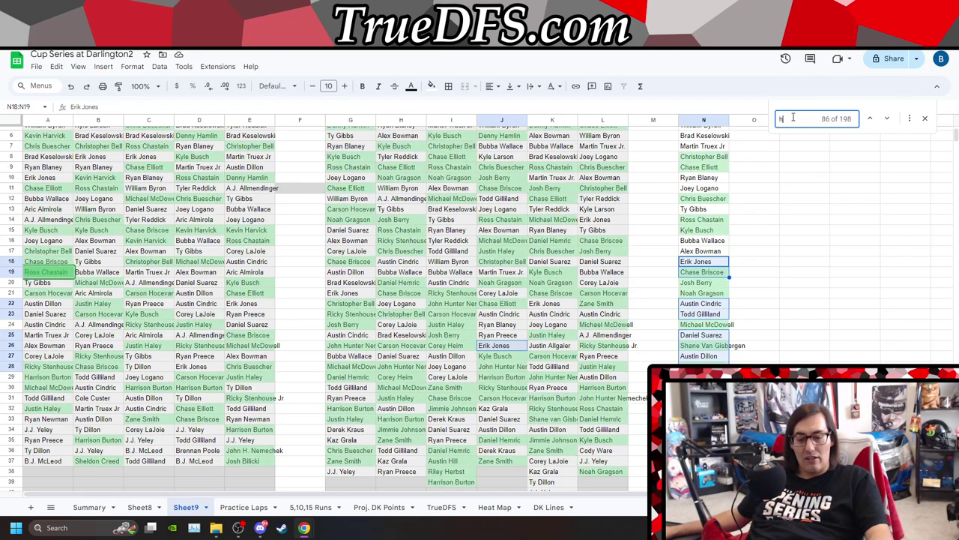
type("l")
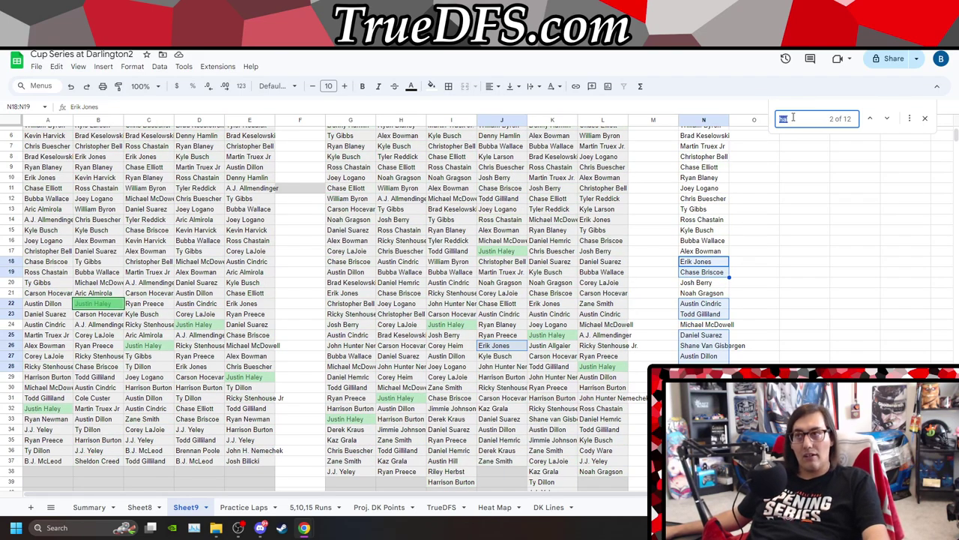
type("pre")
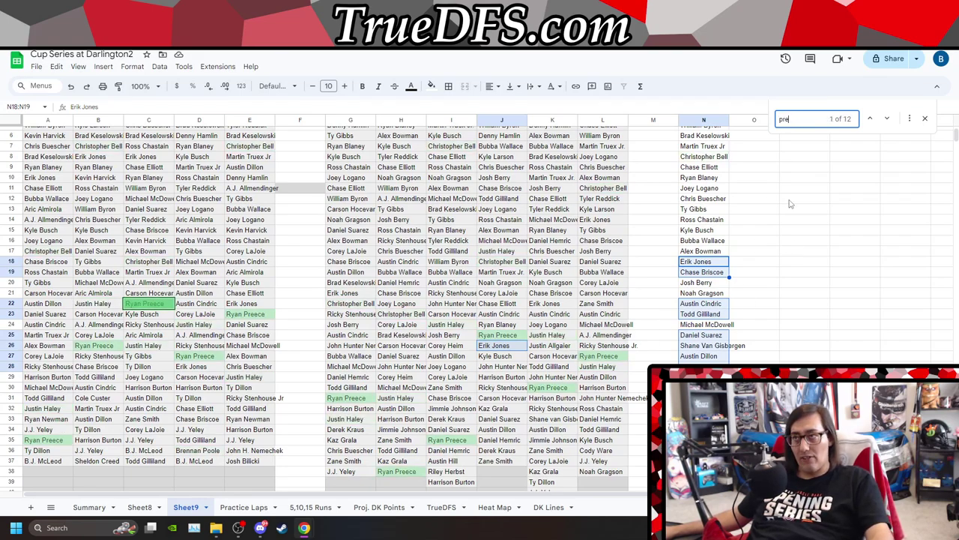
- Search Sheet9 for "neme" to review John Hunter Nemechek's rankings across the race columns
double_click(795, 116)
type("neme")
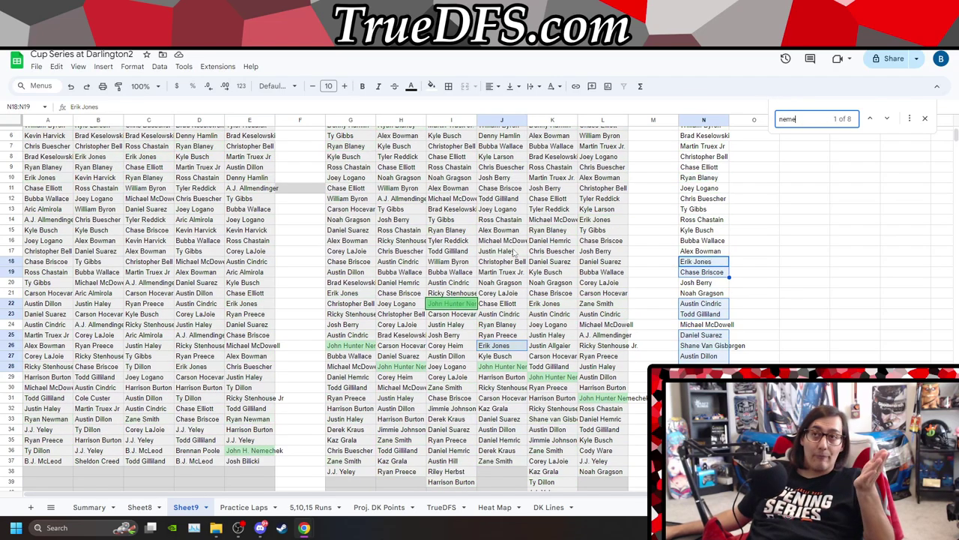
scroll(497, 348, "up", 2)
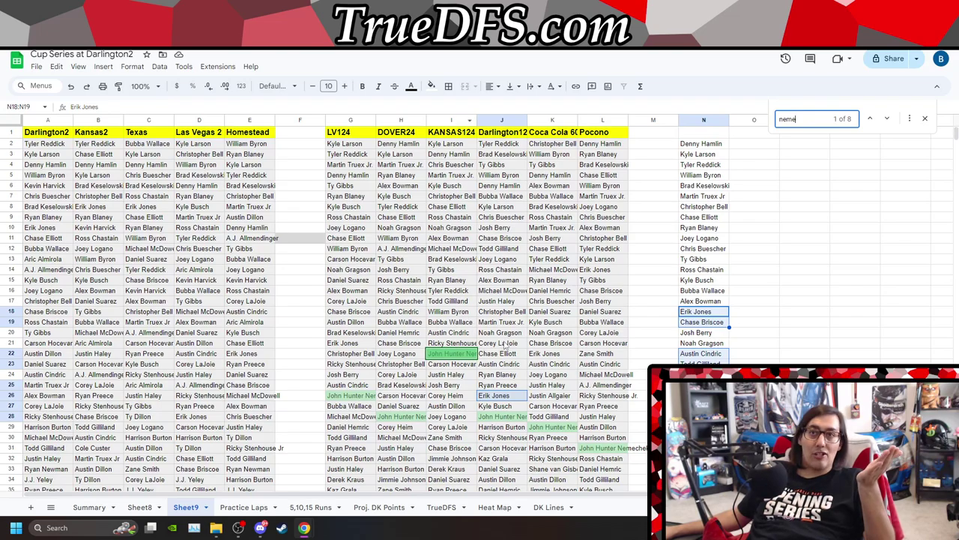
- Search Sheet9 for "zane" and "hem" in turn to compare Zane Smith's and Daniel Hemric's rankings across the race columns
scroll(652, 368, "down", 3)
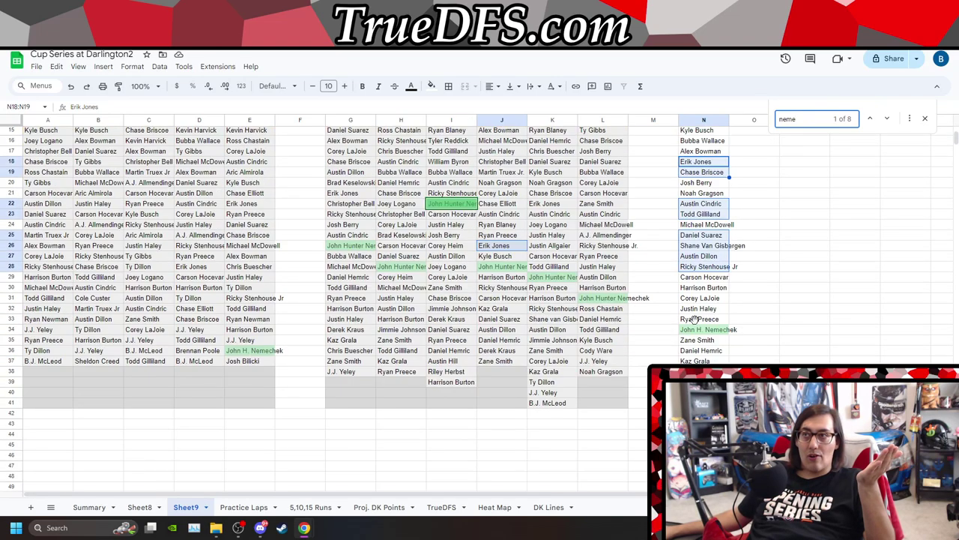
double_click(807, 119)
type("zane")
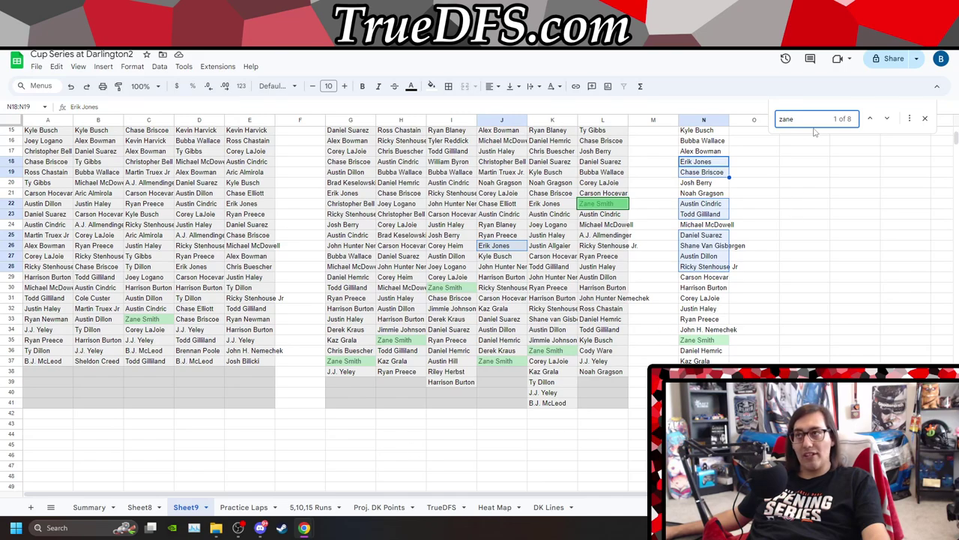
double_click(812, 120)
type("hem")
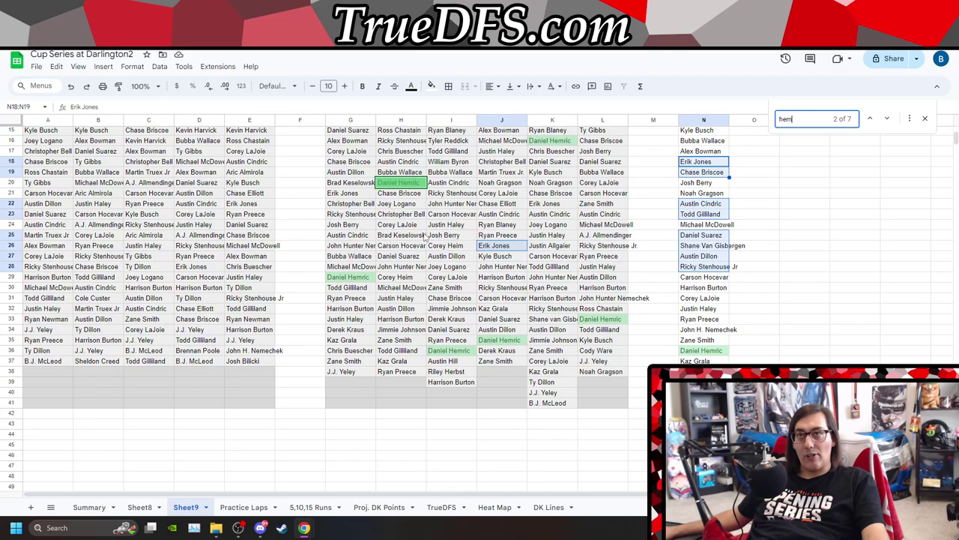
scroll(427, 237, "up", 3)
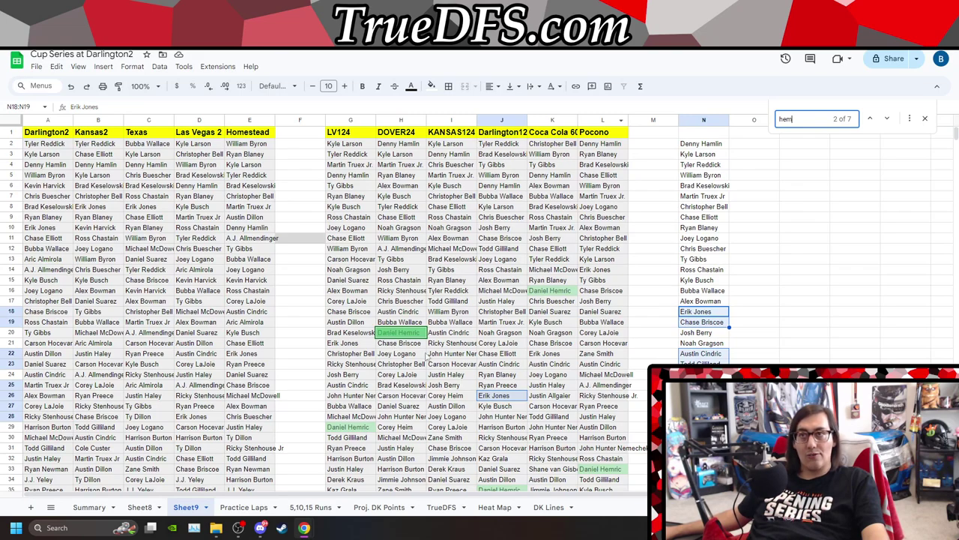
scroll(604, 329, "down", 2)
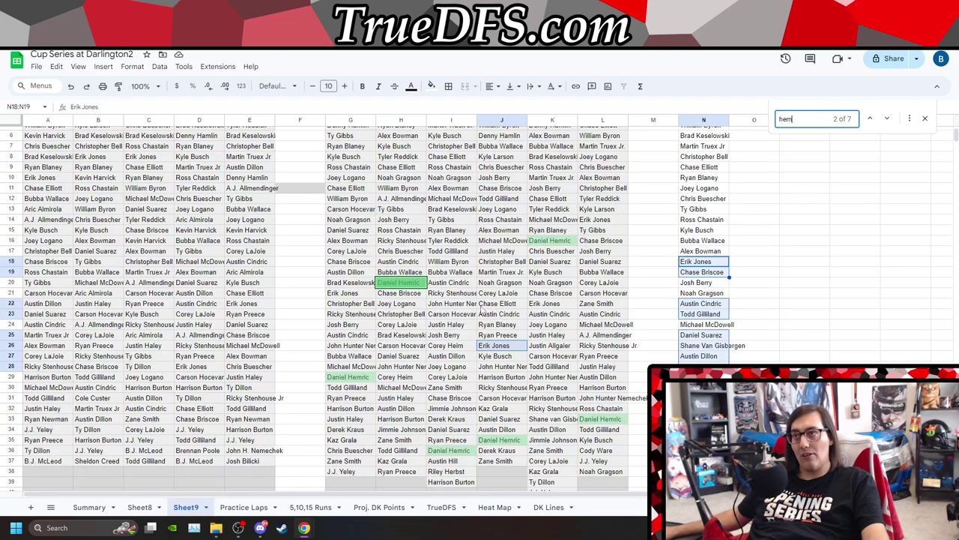
- Search Sheet9 for "kaz" and "ware" in turn to compare Kaz Grala's and Cody Ware's rankings across the race columns
key("ctrl+a")
type("kaz")
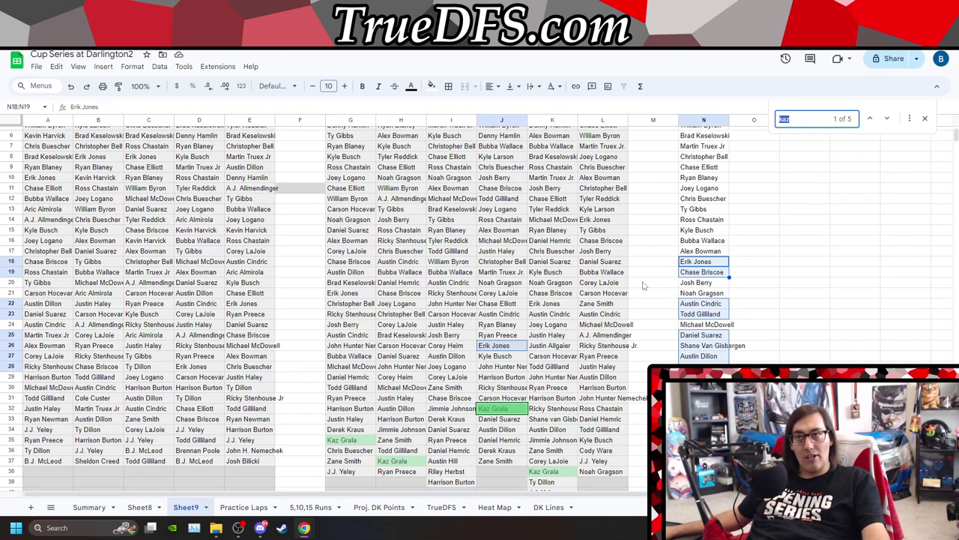
type("ware")
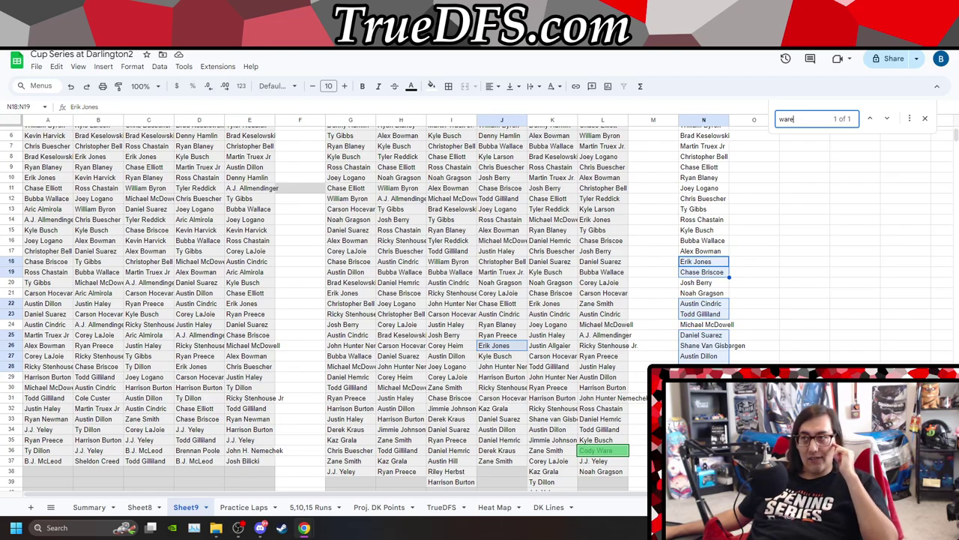
- Highlight the cheap drivers in N30:N37, Harrison Burton through Kaz Grala, and the expensive group from Alex Bowman up in N1:N17
left_click_drag(703, 387, 703, 460)
scroll(695, 338, "down", 5)
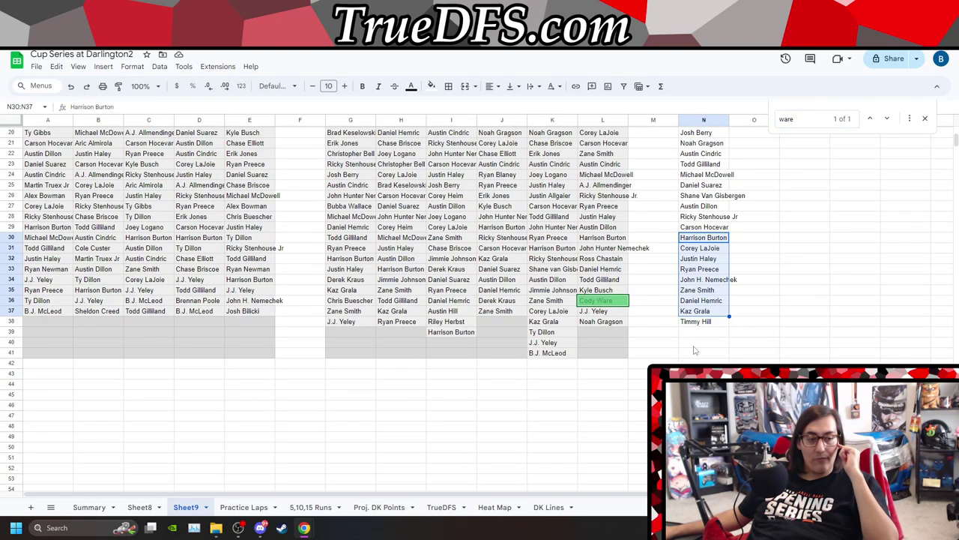
scroll(704, 329, "up", 6)
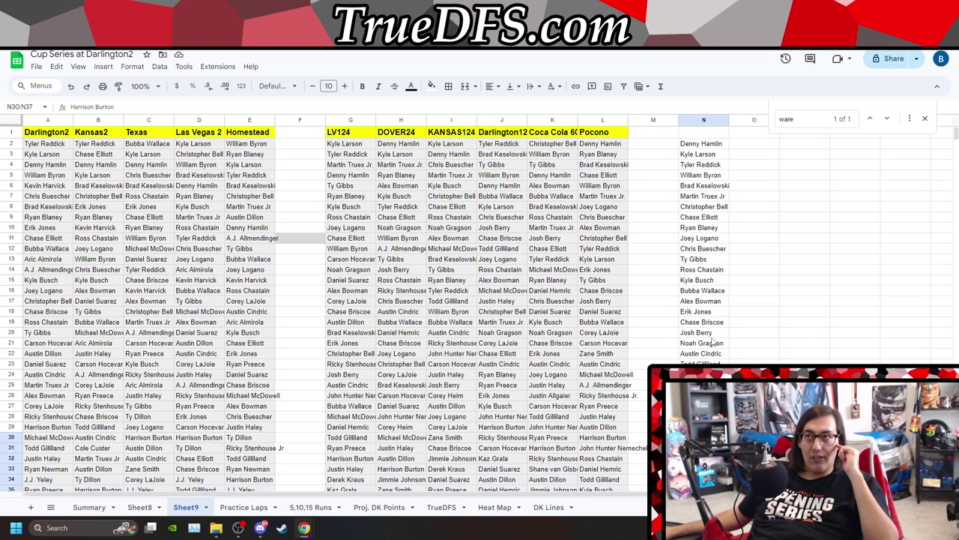
left_click(712, 301)
key("ctrl+shift+Up")
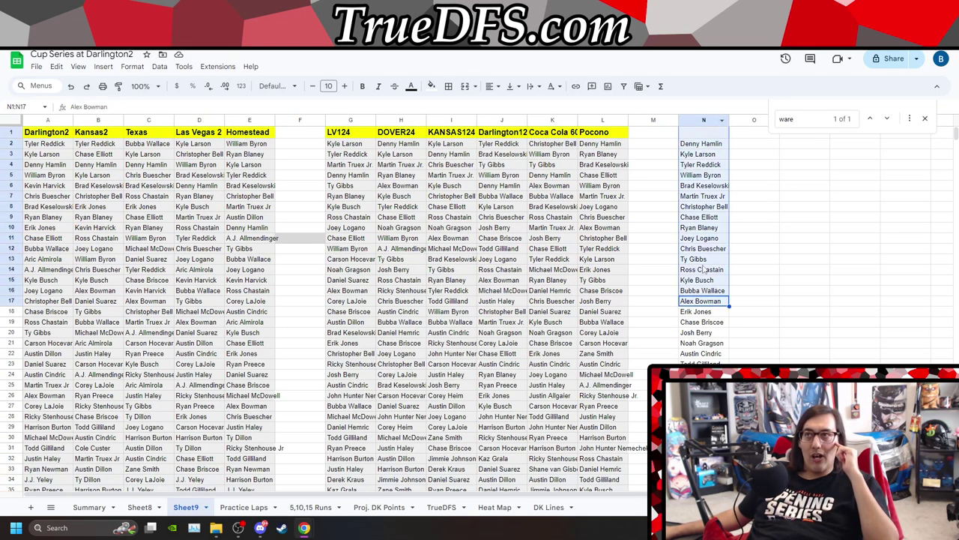
- Highlight the mid-priced drivers in N18:N28, Erik Jones through Ricky Stenhouse Jr, and the expensive drivers in N2:N17 for comparison
left_click_drag(713, 314, 704, 416)
scroll(787, 337, "down", 3)
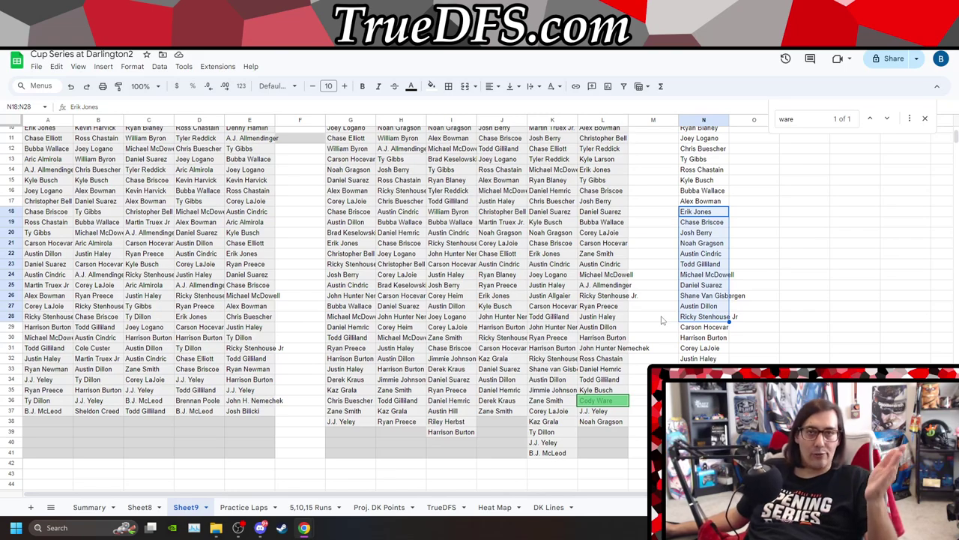
scroll(662, 320, "up", 3)
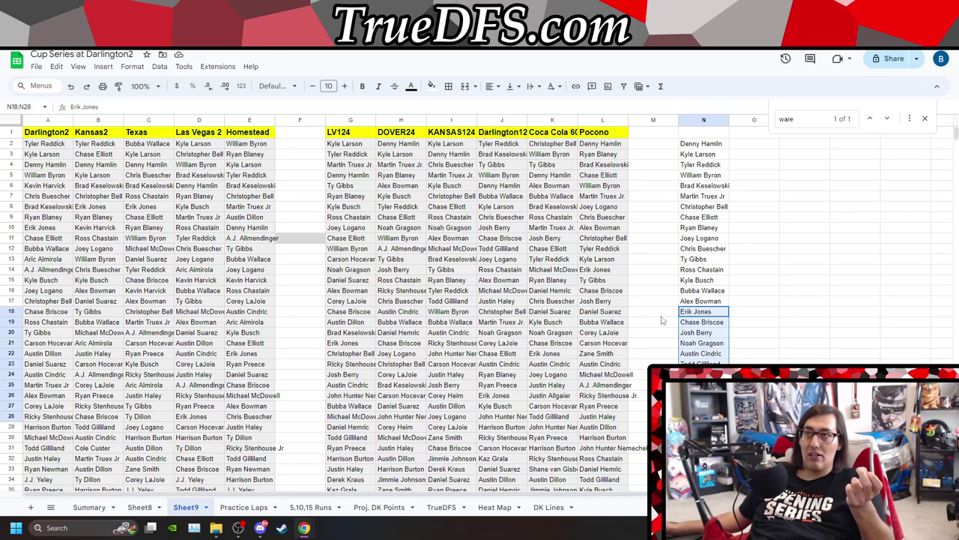
left_click_drag(709, 300, 719, 143)
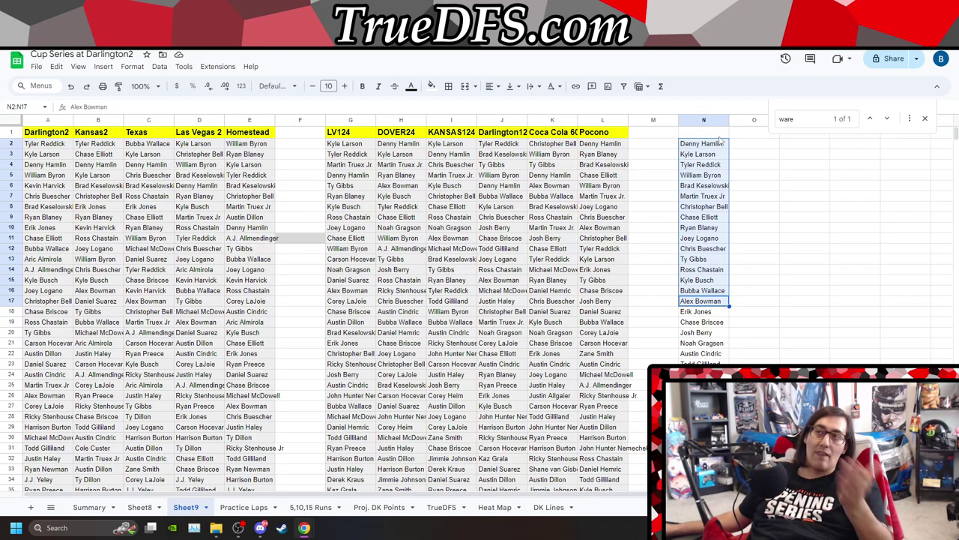